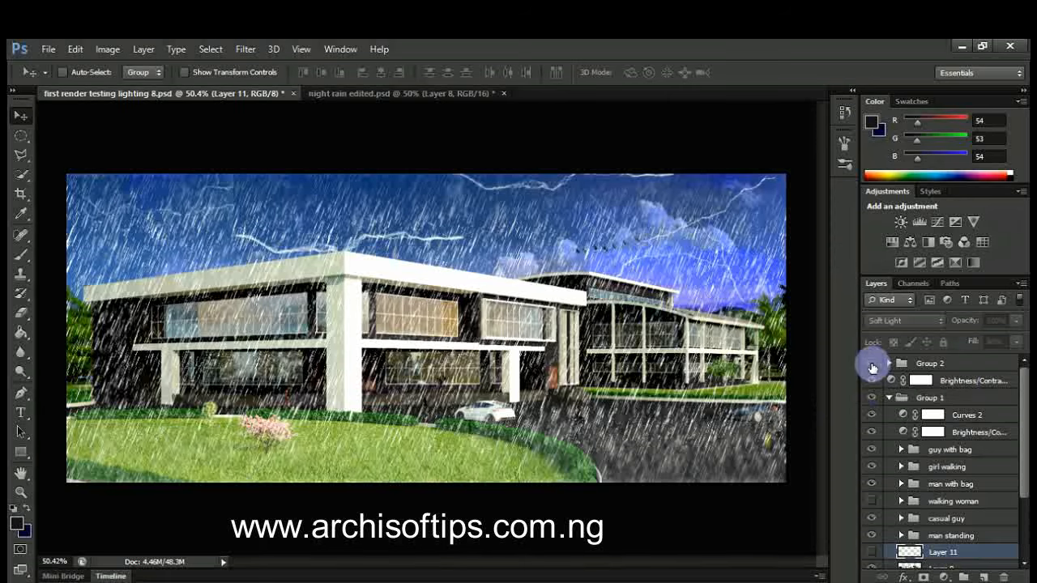
- Hide the existing rain effect in Group 2 and the lightning on Layer 10
left_click(872, 365)
left_click(872, 365)
left_click(872, 366)
left_click(872, 365)
left_click(889, 365)
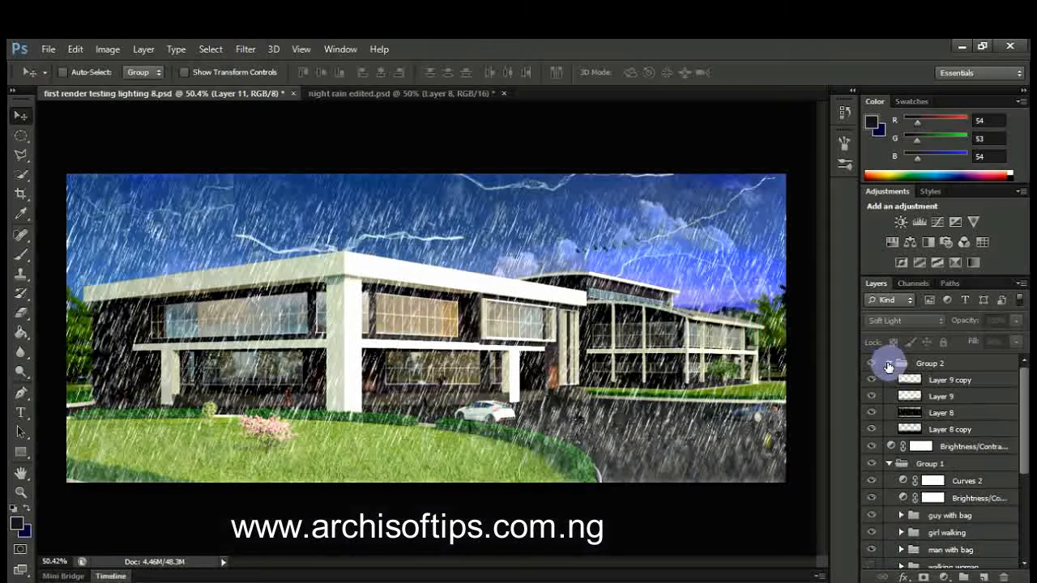
left_click(888, 366)
left_click(873, 365)
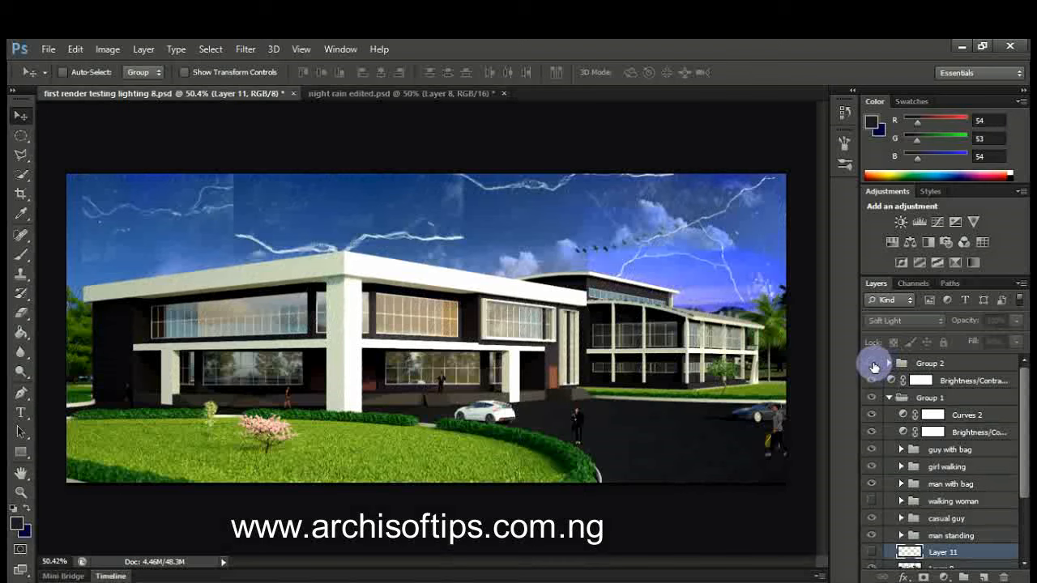
scroll(876, 421, "down", 2)
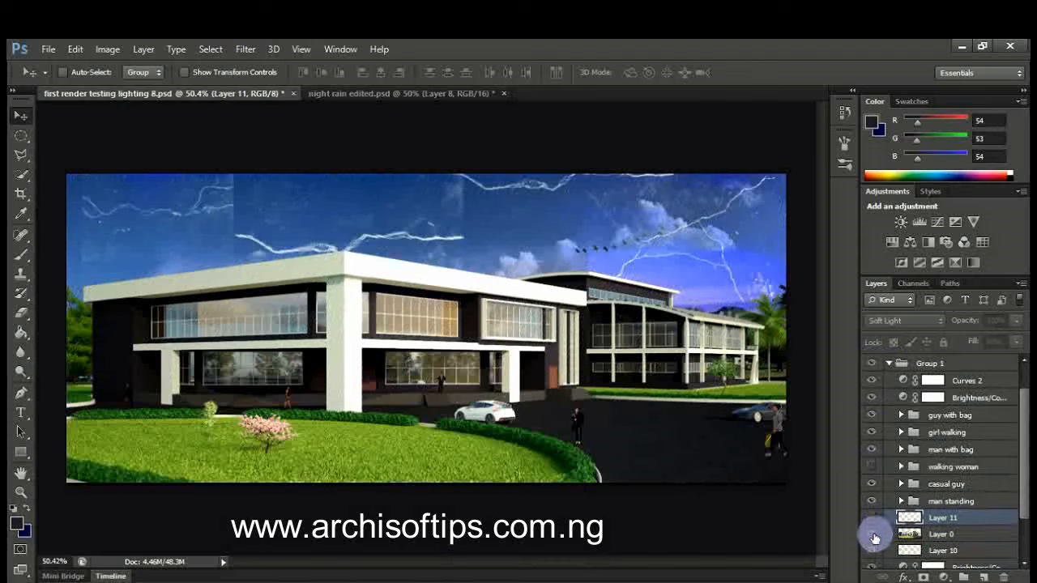
left_click(871, 551)
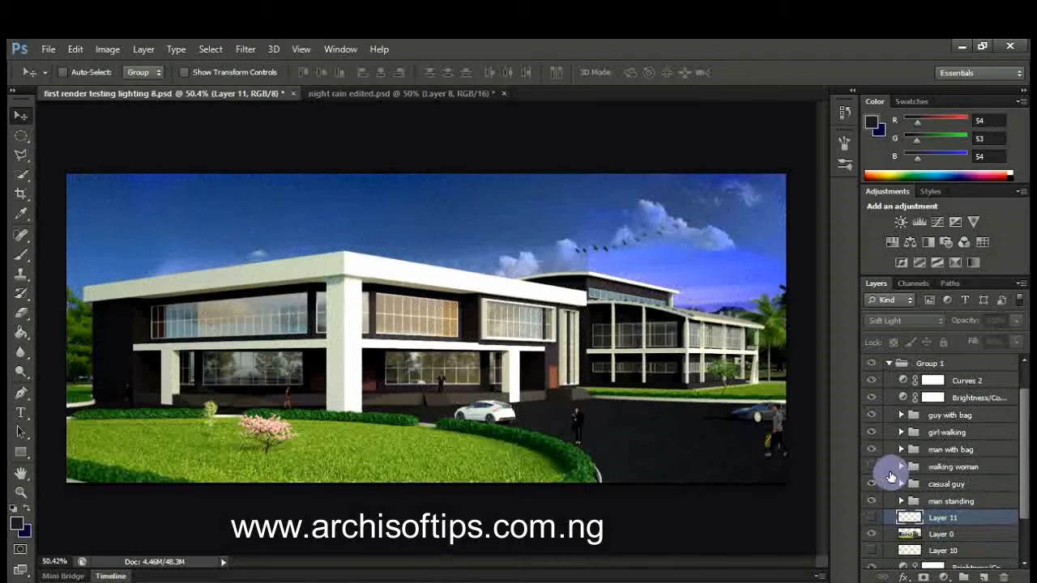
- Raise the brightness of the Brightness/Contrast adjustment directly beneath Layer 10 to get a bright daytime sky
scroll(889, 475, "down", 2)
scroll(903, 417, "down", 1)
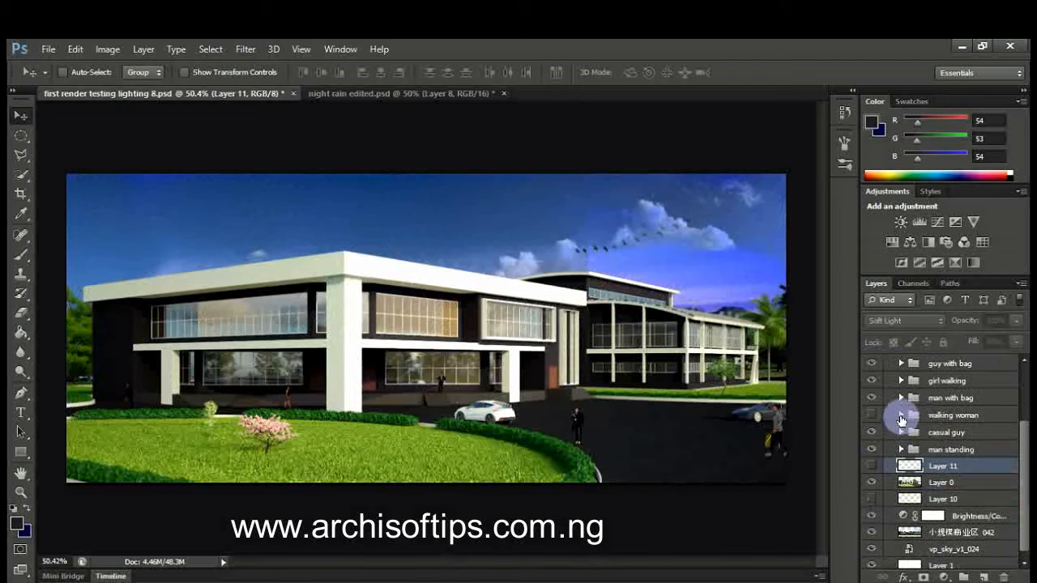
scroll(902, 418, "down", 1)
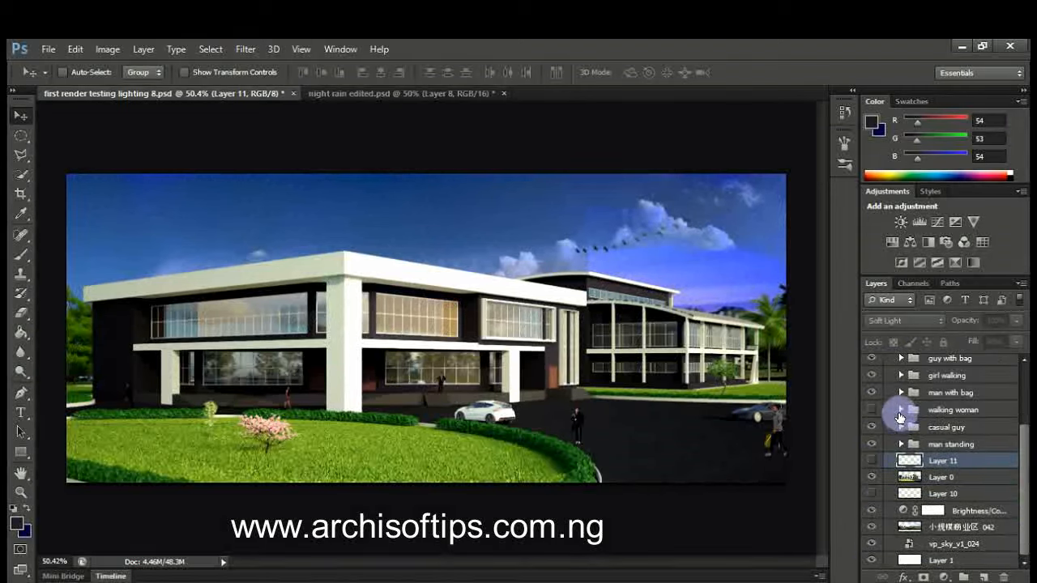
double_click(903, 511)
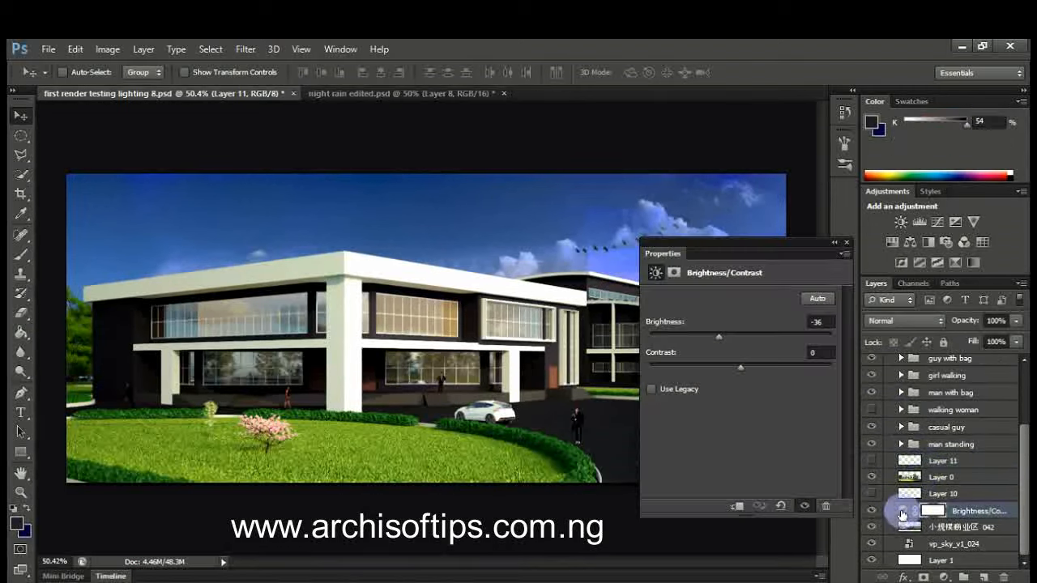
left_click_drag(719, 335, 771, 339)
left_click(845, 244)
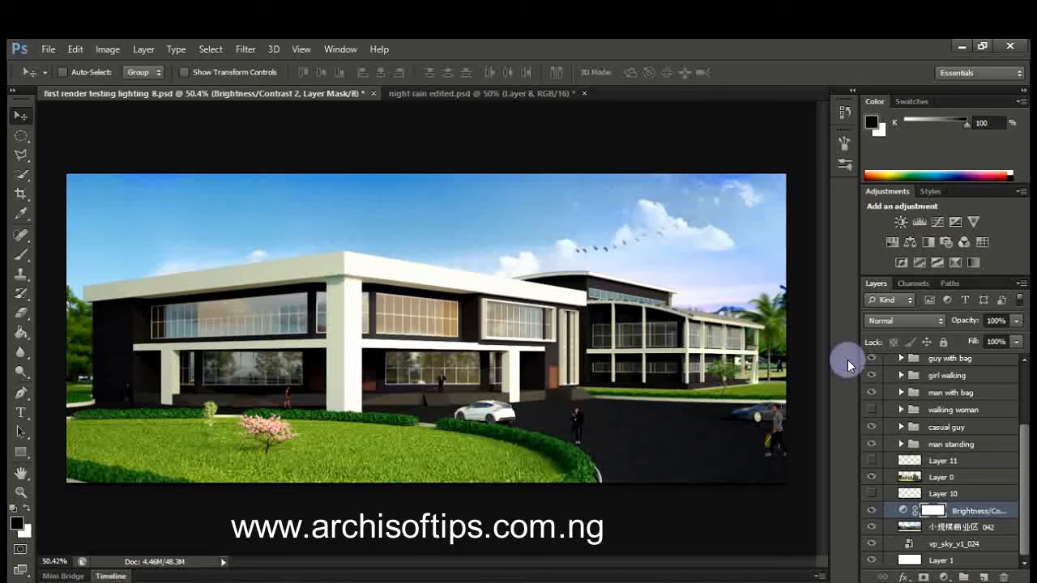
- Add a new layer directly below Group 2 and fill it with 50% Gray in Normal mode at 100% opacity
left_click_drag(1023, 423, 1026, 381)
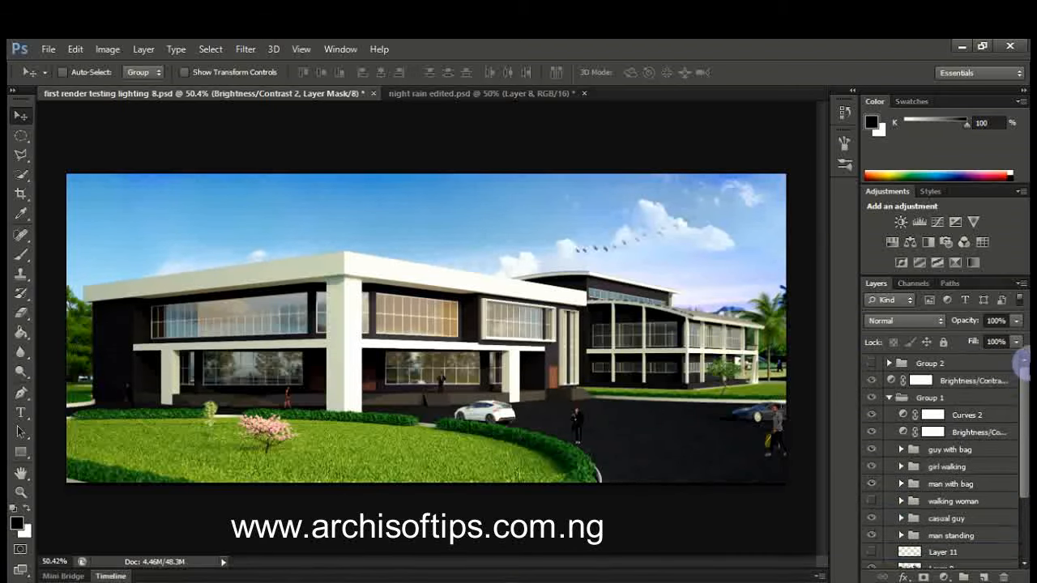
left_click(950, 379)
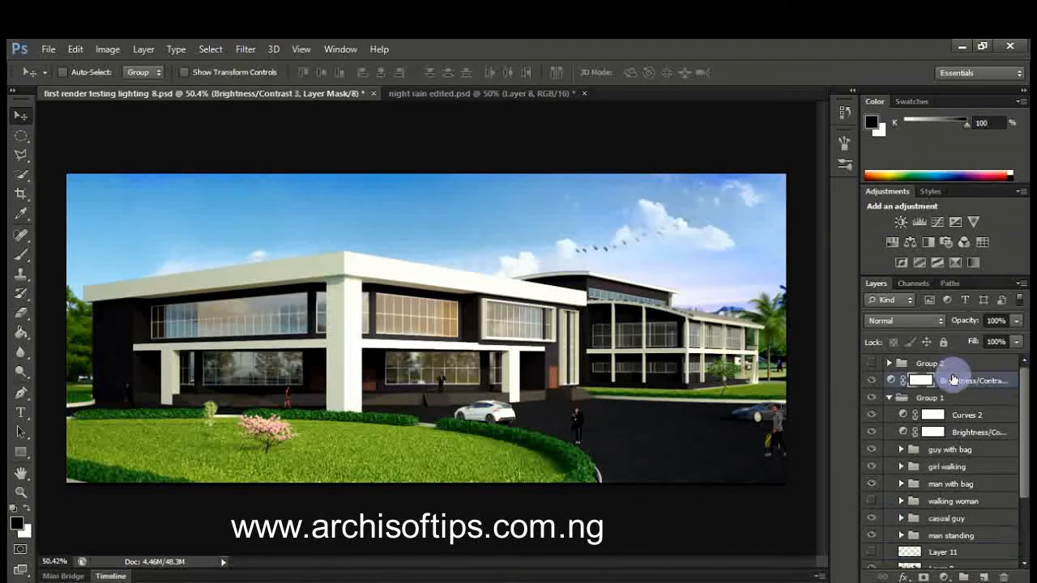
left_click(986, 577)
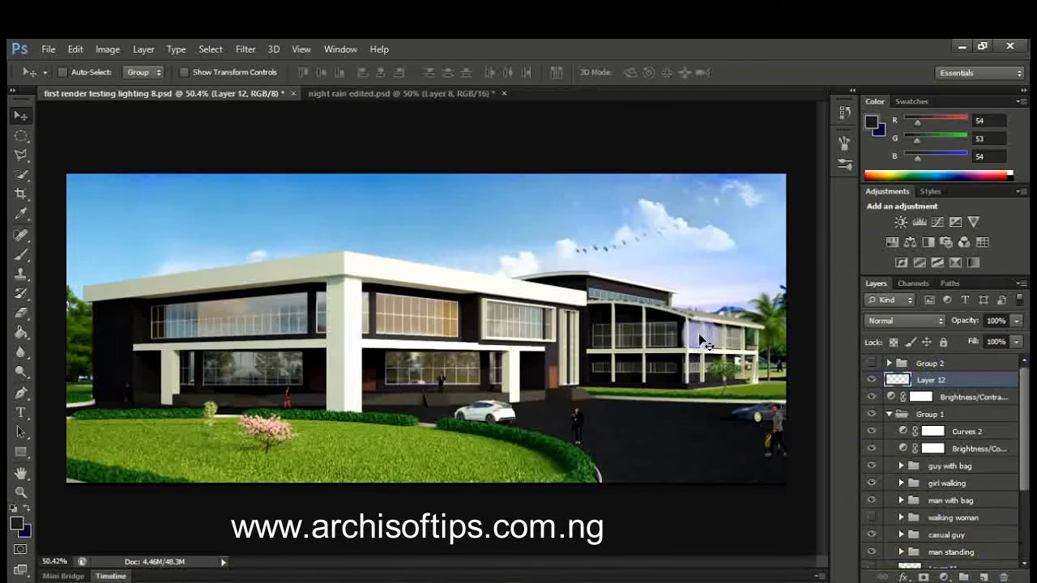
key("shift+F5")
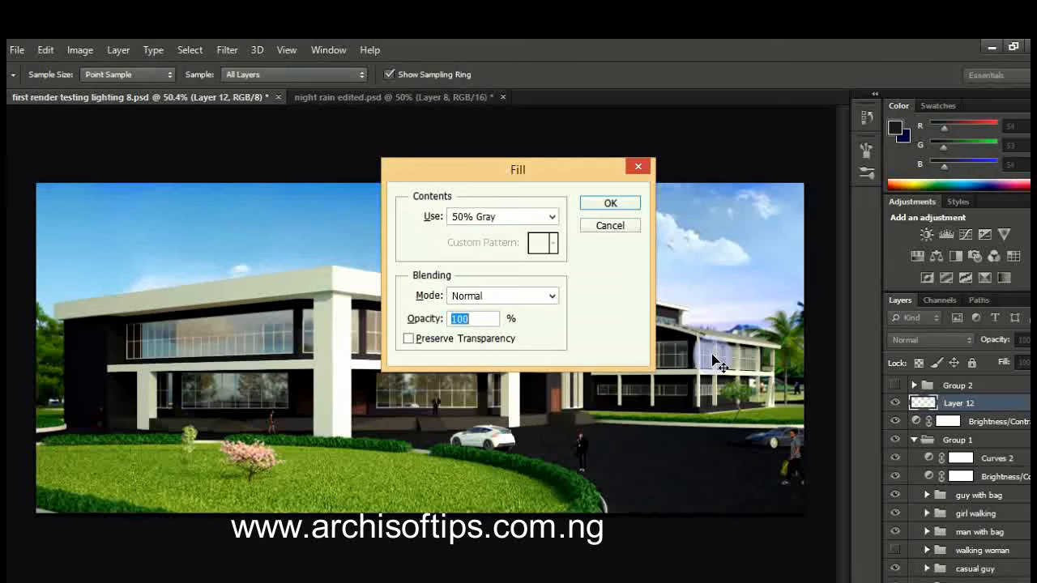
left_click(626, 204)
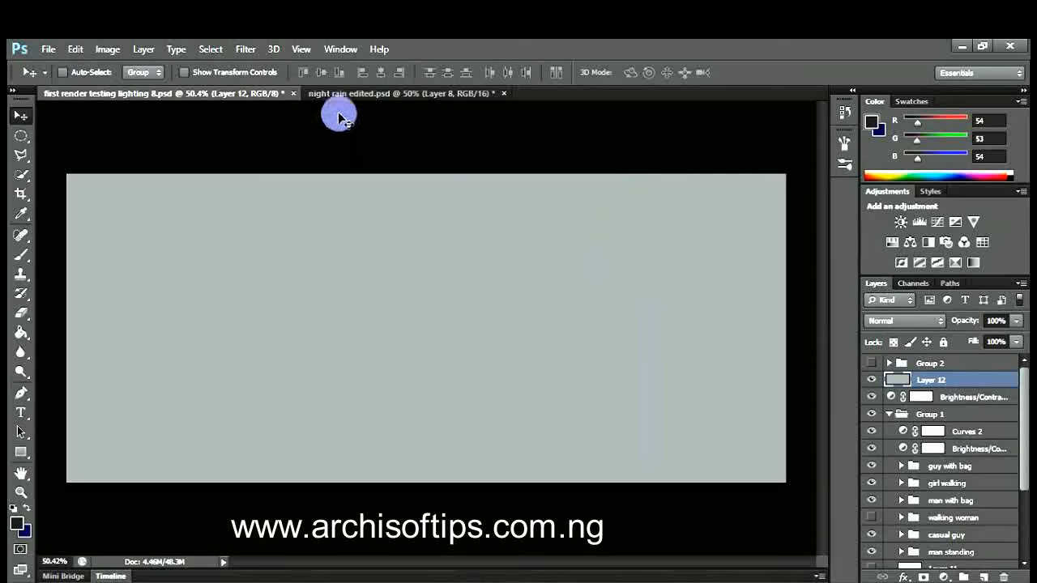
- Apply Add Noise to the gray layer with amount 70.67%, Gaussian distribution and Monochromatic enabled
left_click(246, 48)
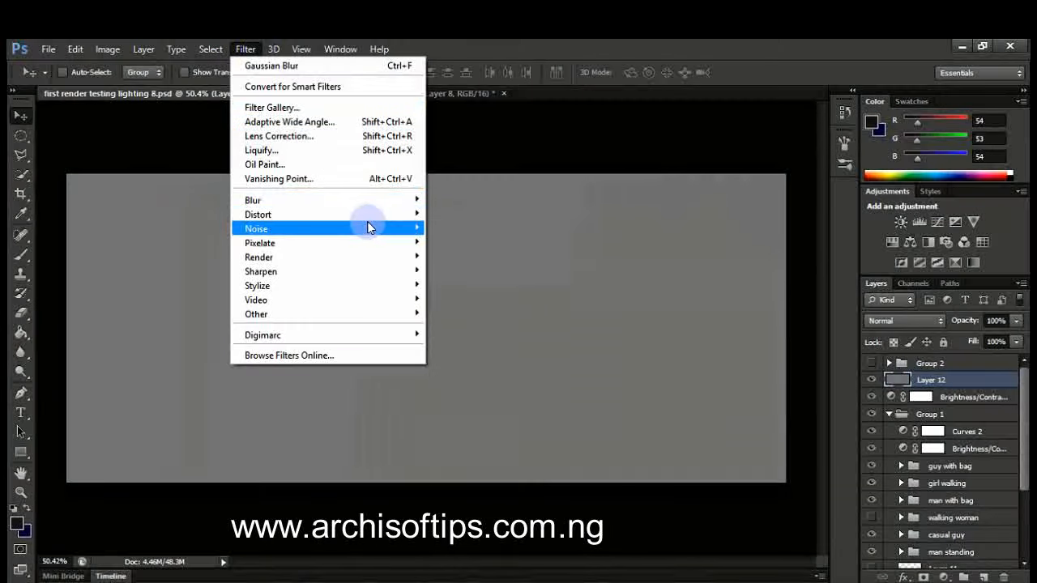
mouse_move(375, 224)
left_click(459, 235)
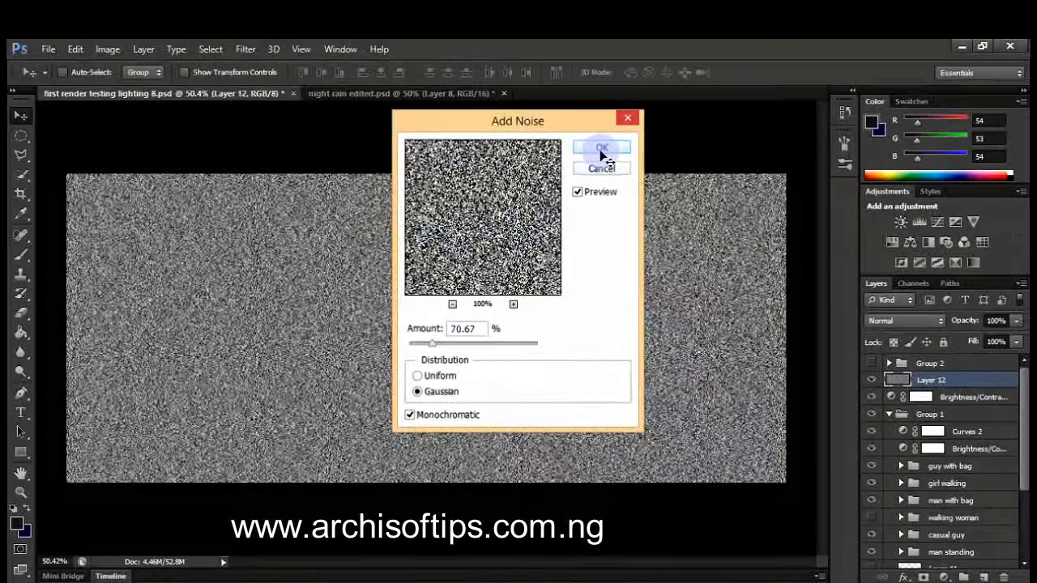
left_click(608, 156)
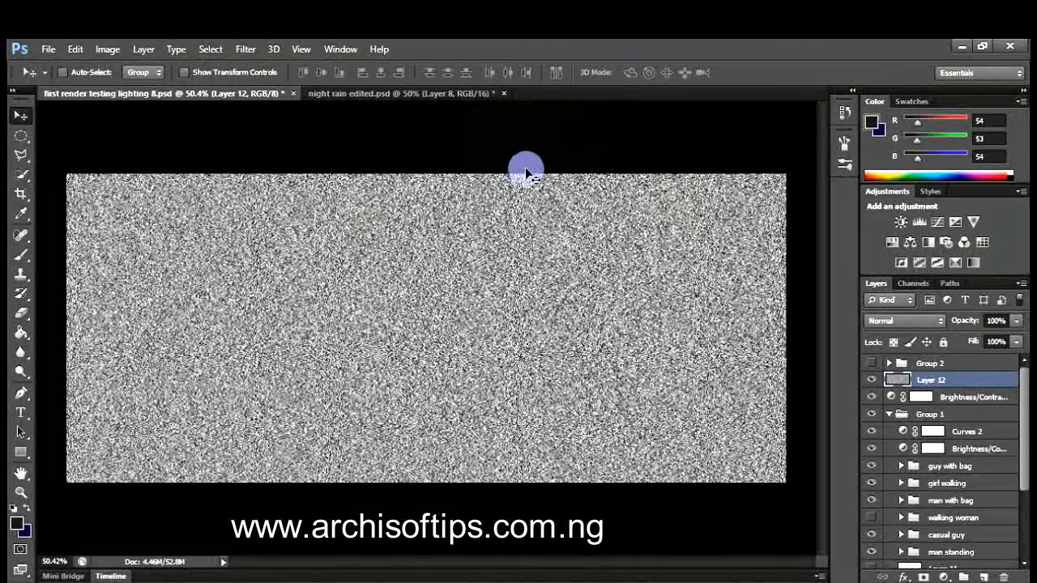
left_click(919, 222)
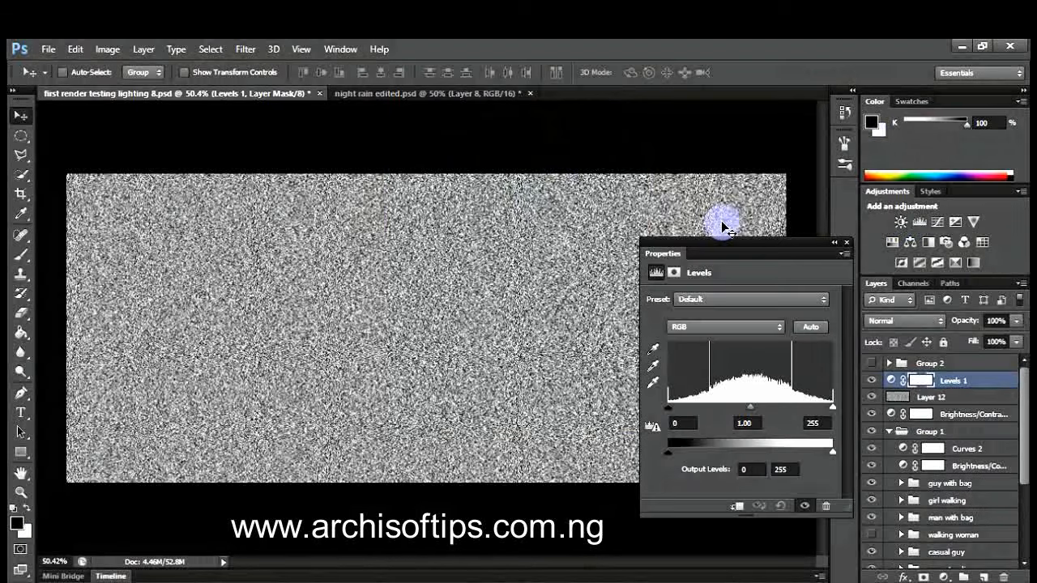
left_click(847, 243)
key("Delete")
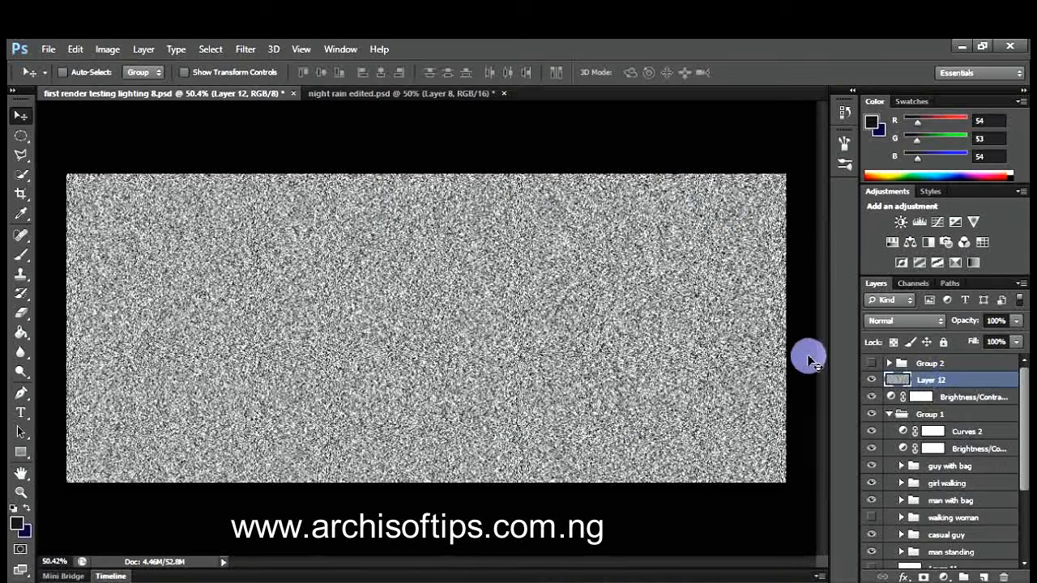
left_click(77, 50)
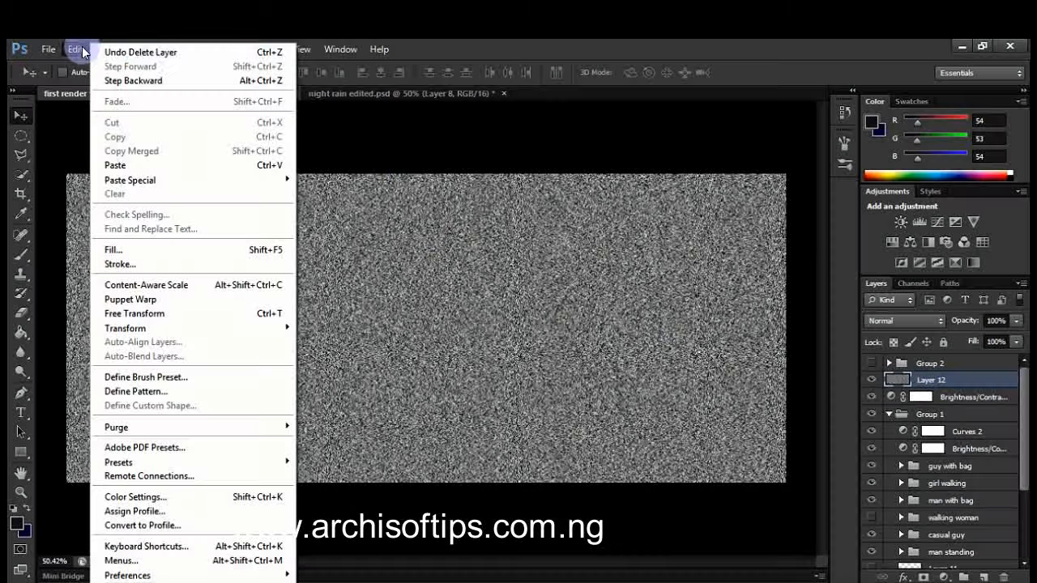
left_click(81, 49)
- Apply Levels directly to the noise layer with midtone input 0.75 and white input 238
left_click(108, 50)
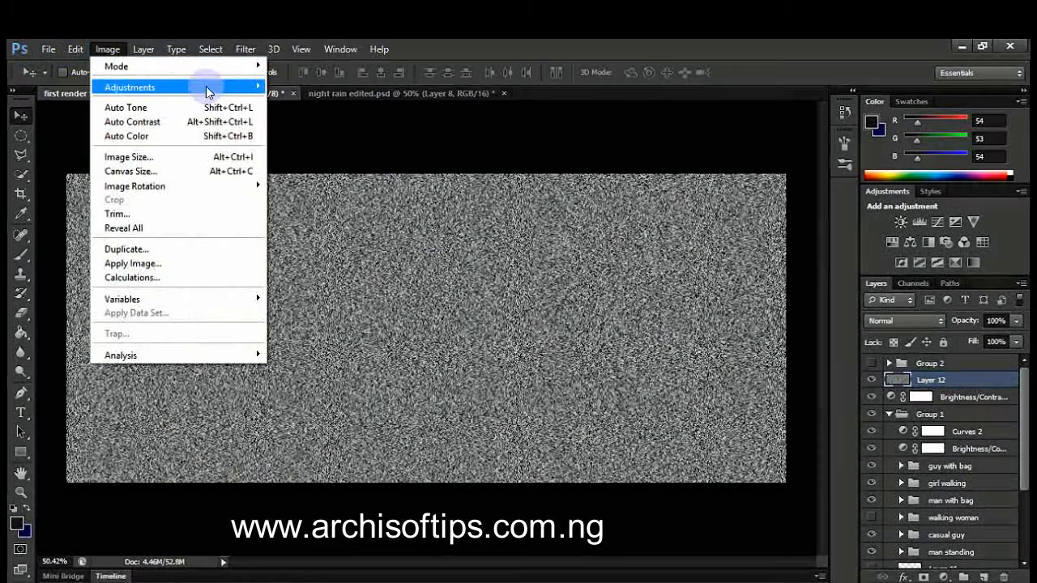
mouse_move(205, 86)
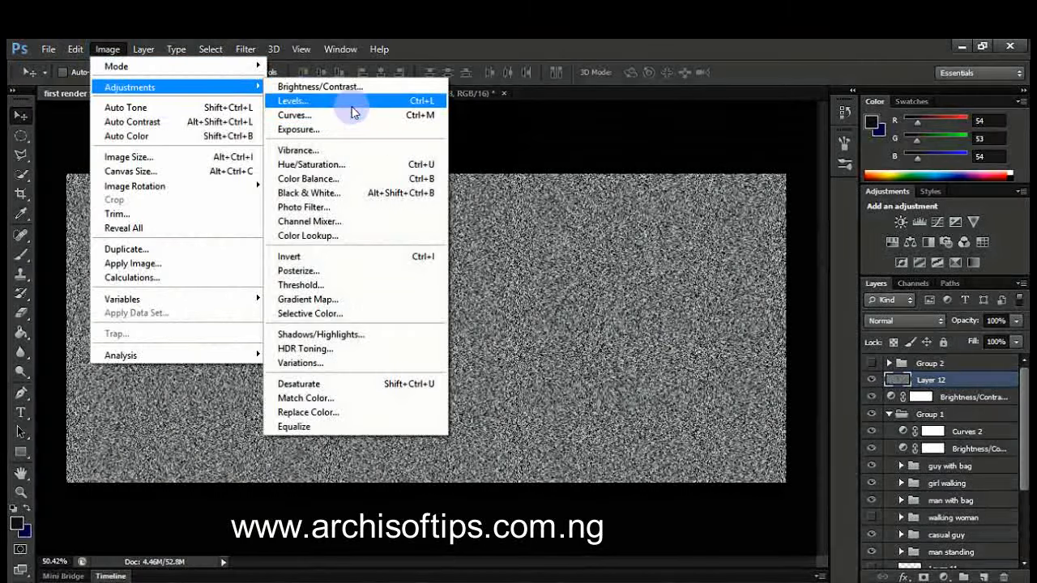
left_click(296, 100)
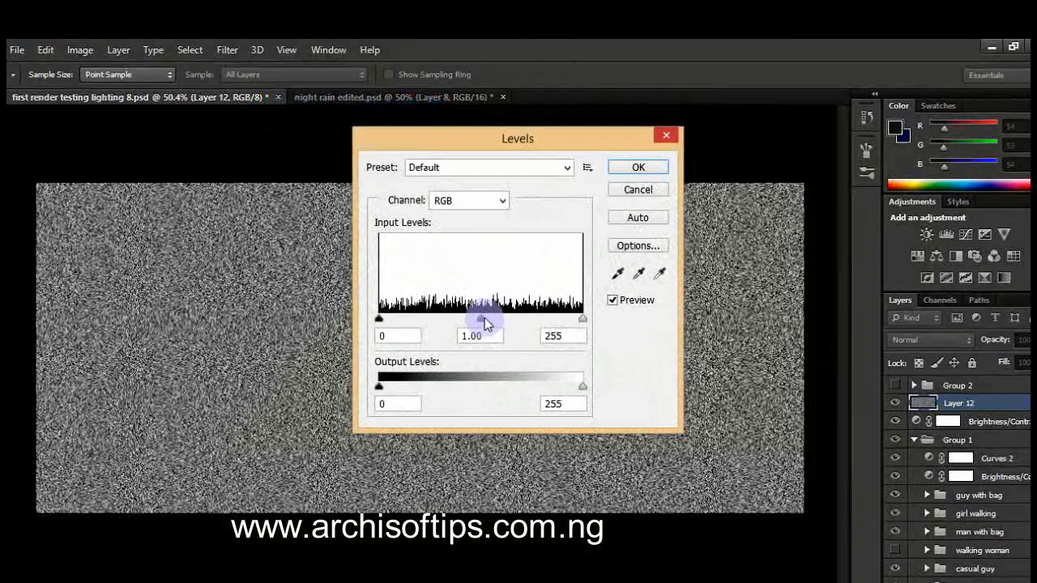
left_click_drag(484, 317, 492, 318)
left_click_drag(585, 320, 569, 319)
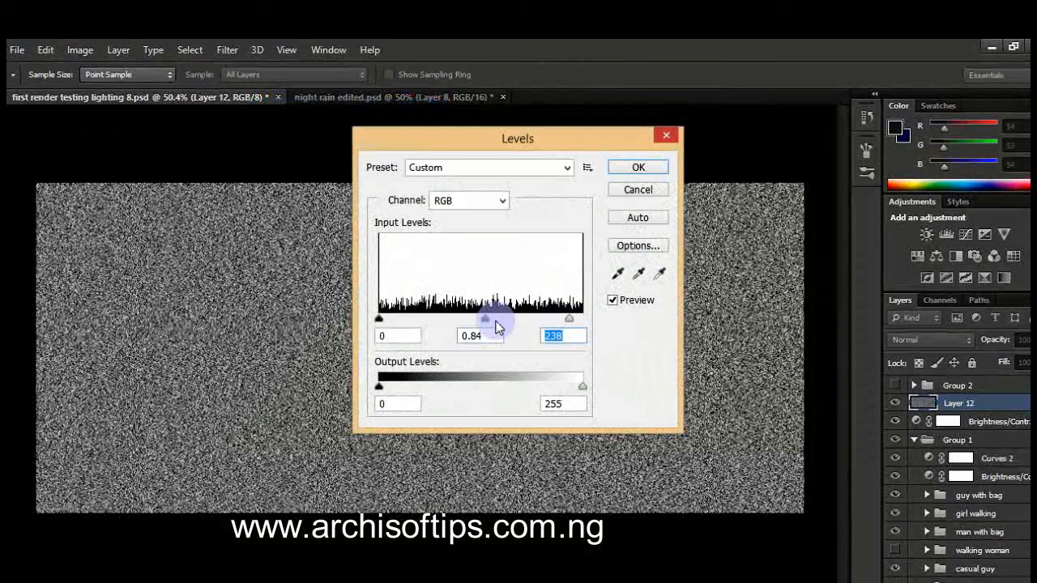
left_click_drag(486, 320, 494, 325)
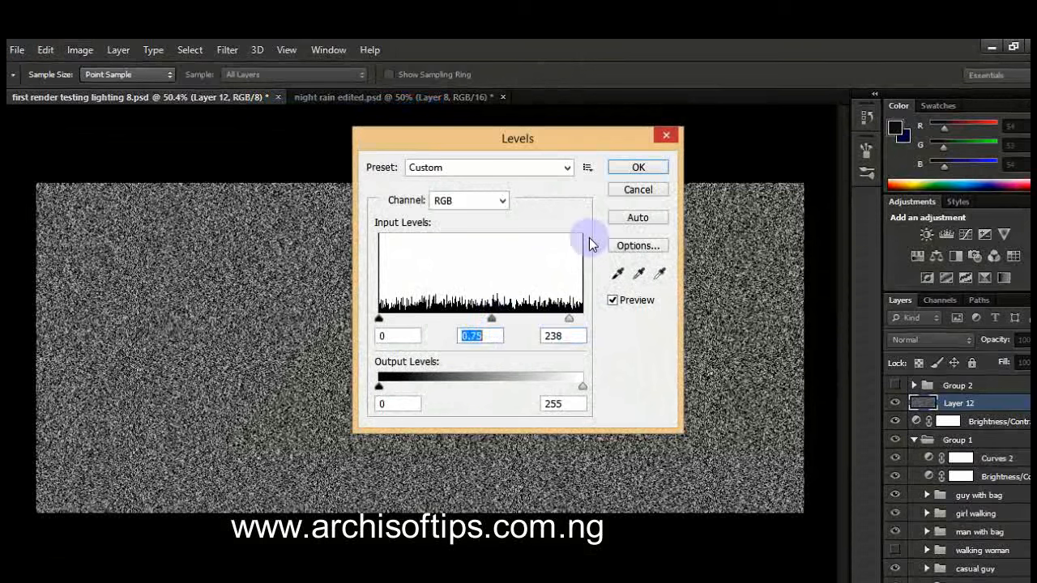
left_click(655, 168)
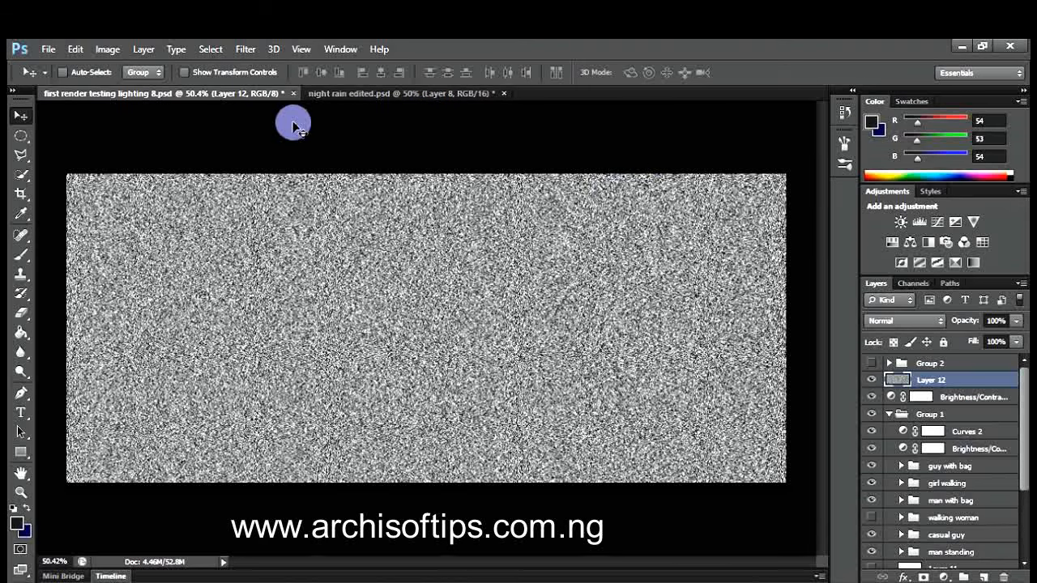
- Apply Motion Blur to the noise layer with an angle of 63° and a distance of 28 pixels
left_click(247, 49)
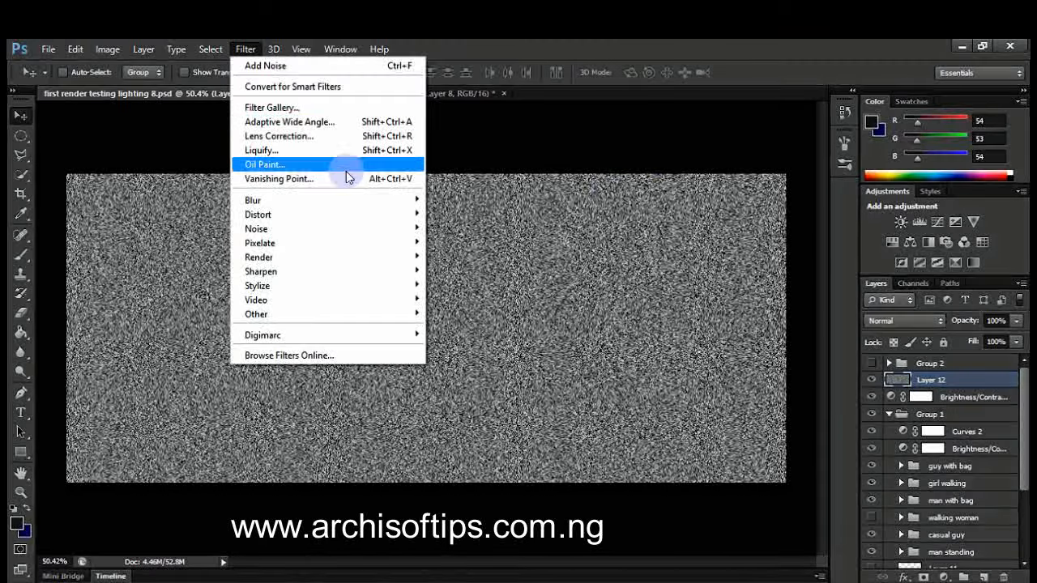
mouse_move(364, 200)
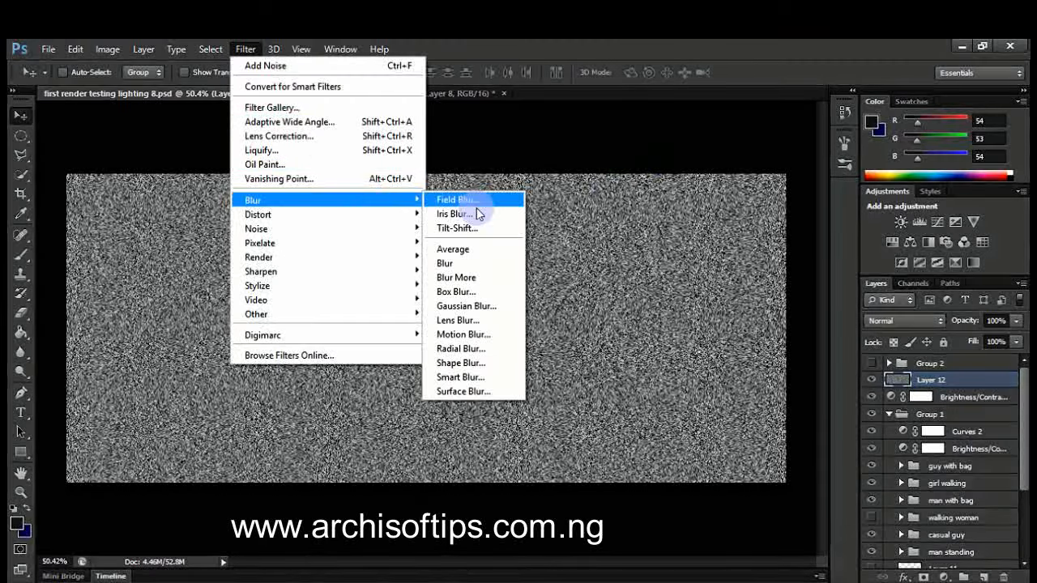
left_click(486, 335)
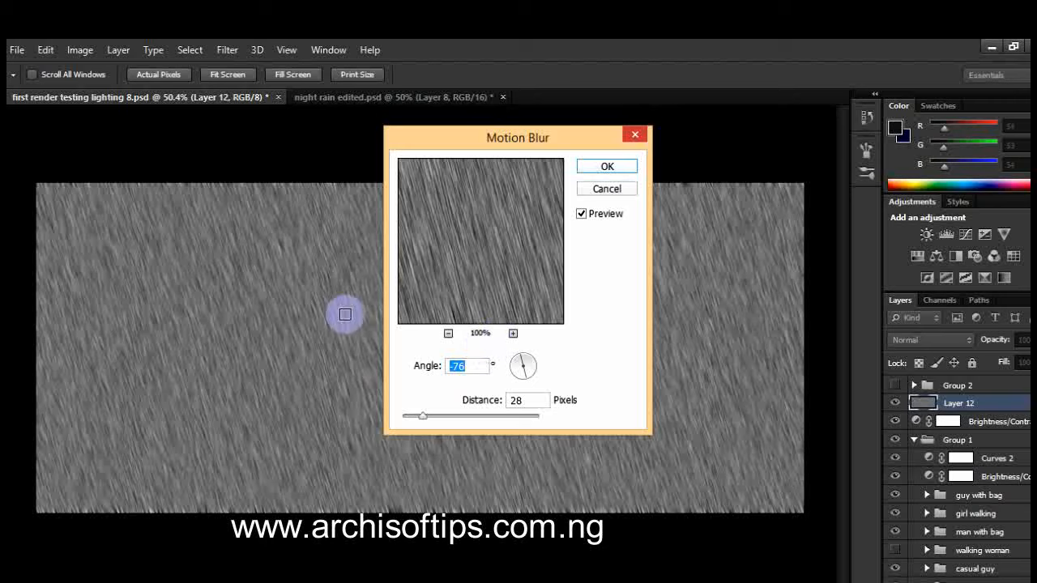
left_click(523, 362)
left_click_drag(523, 362, 536, 343)
left_click(532, 361)
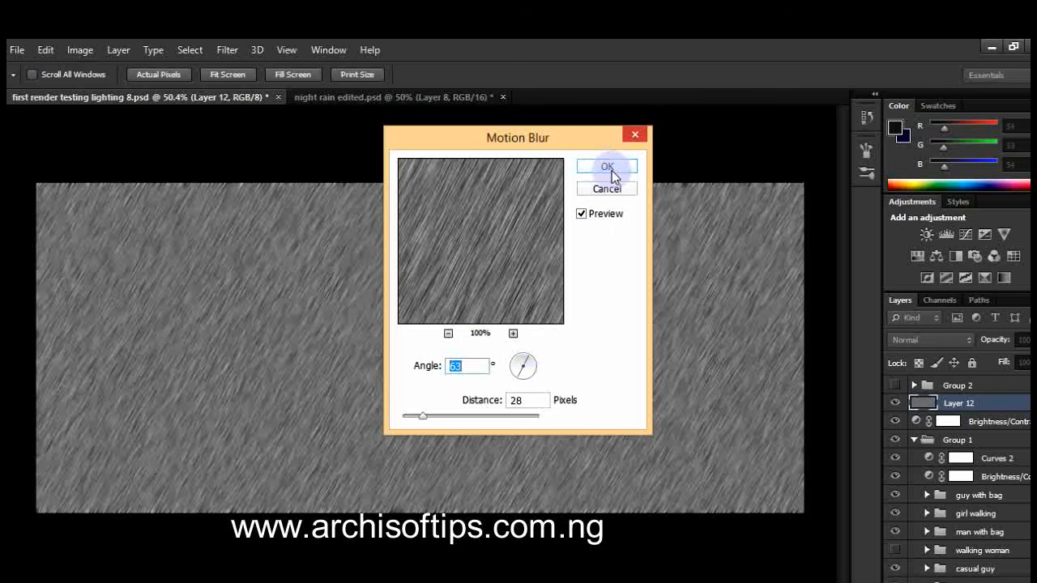
left_click(610, 166)
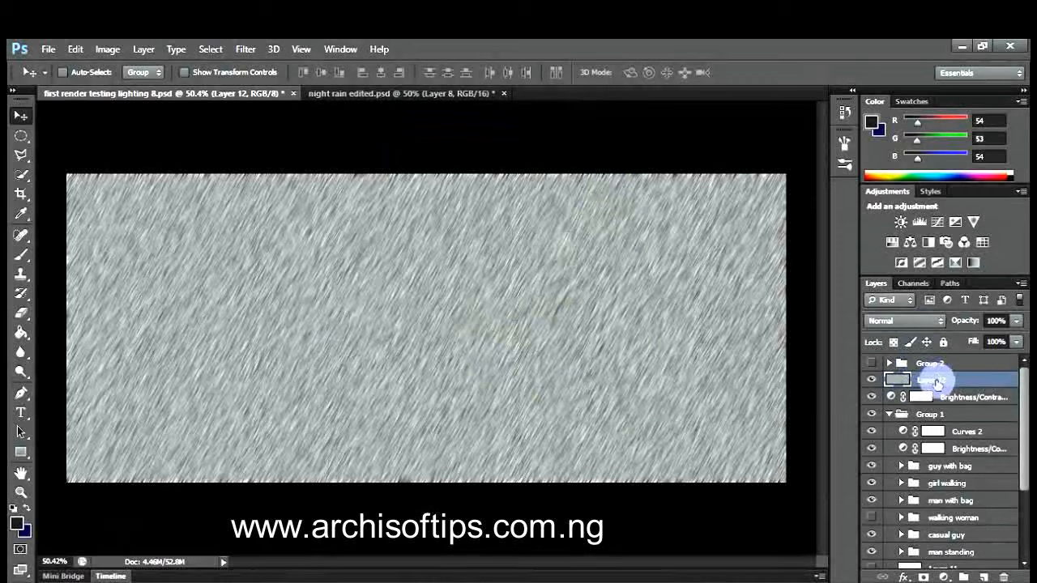
- Set Layer 12's blending mode to Screen and compare the result with the existing rain in Group 2
left_click(924, 321)
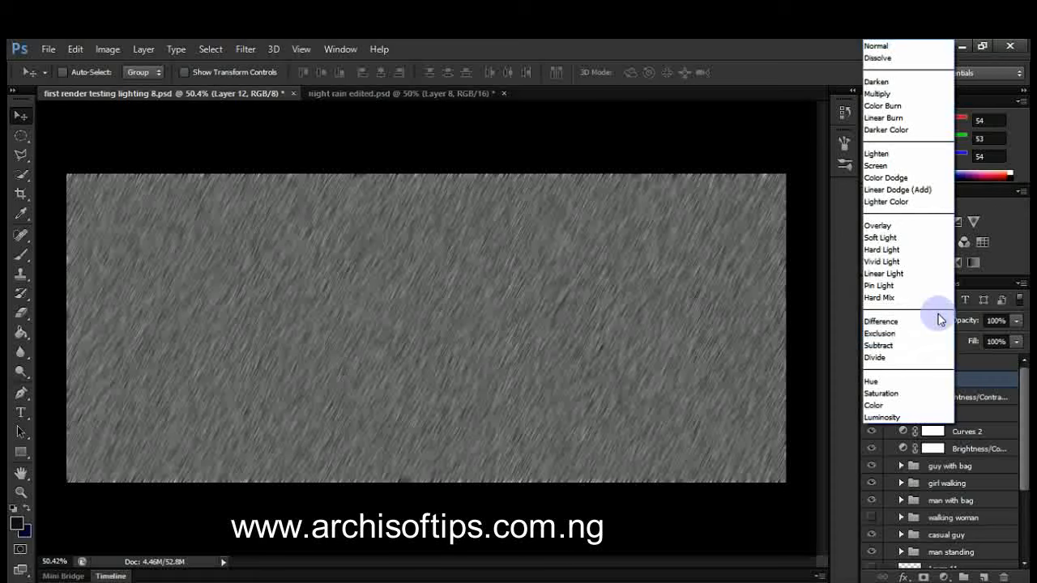
left_click(905, 160)
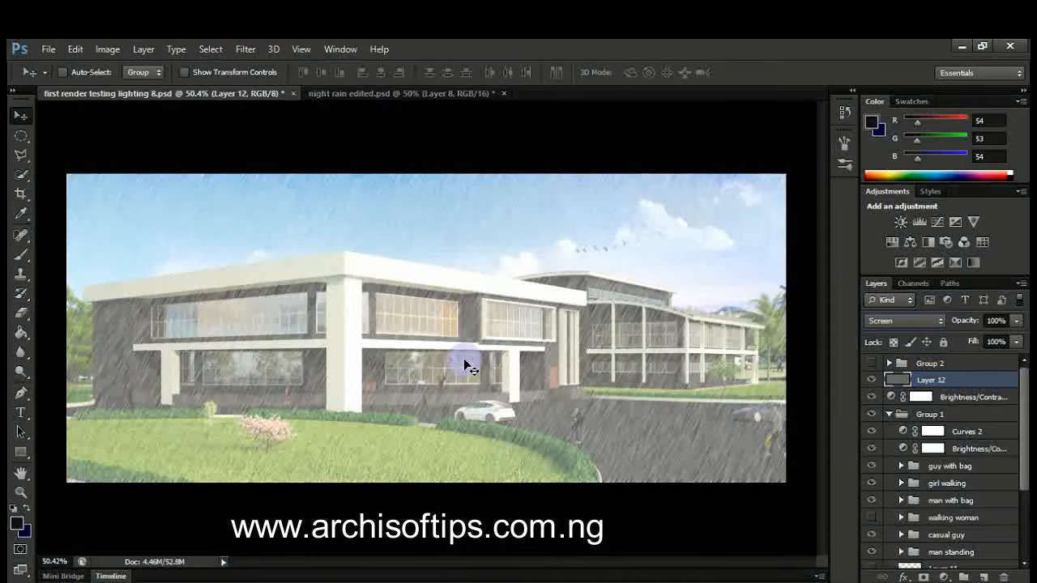
left_click(874, 384)
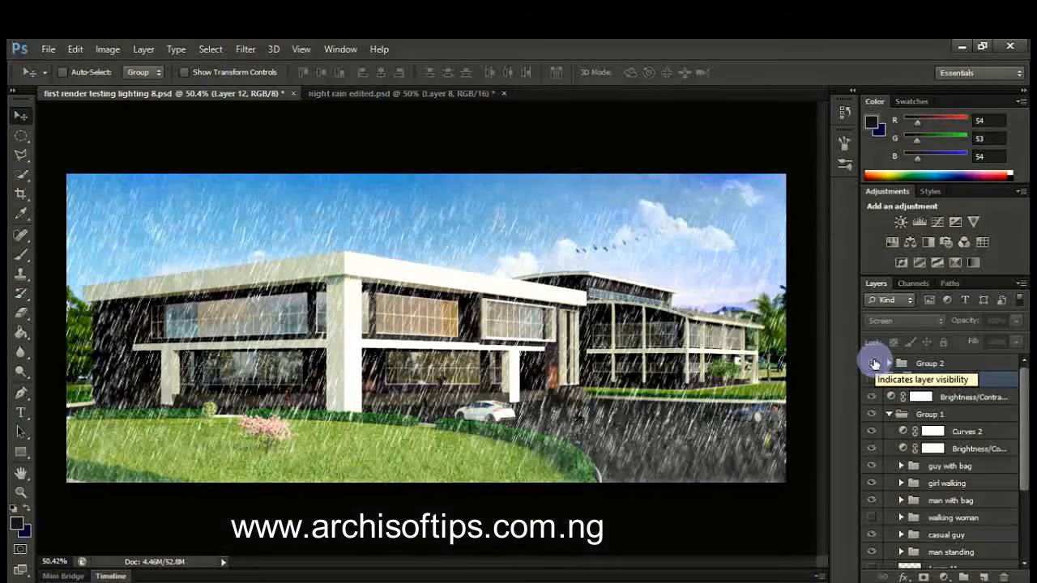
left_click(874, 364)
left_click(873, 380)
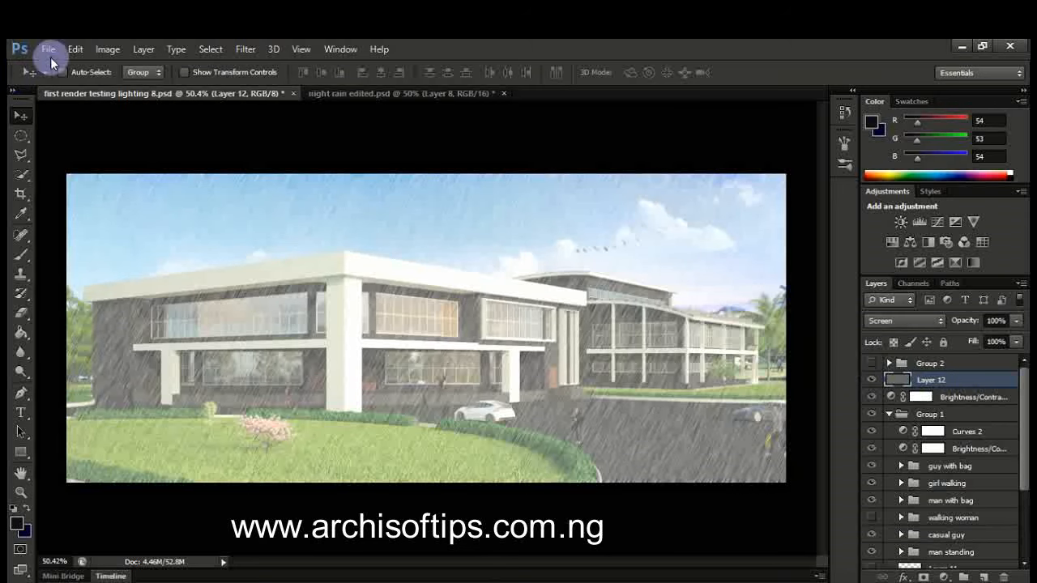
- Apply Threshold directly to Layer 12 with a threshold level of 143
left_click(107, 48)
mouse_move(252, 89)
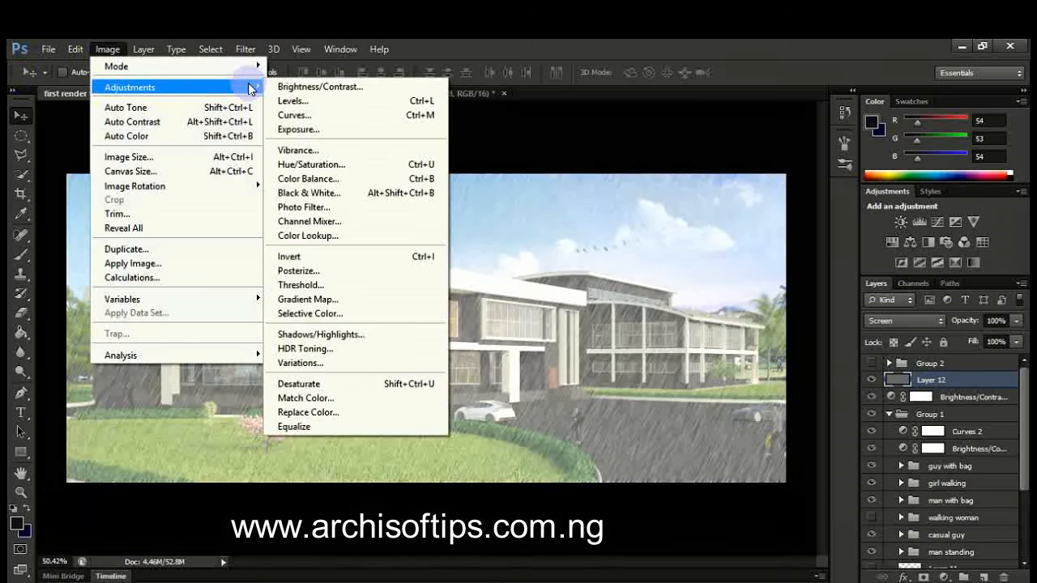
left_click(354, 285)
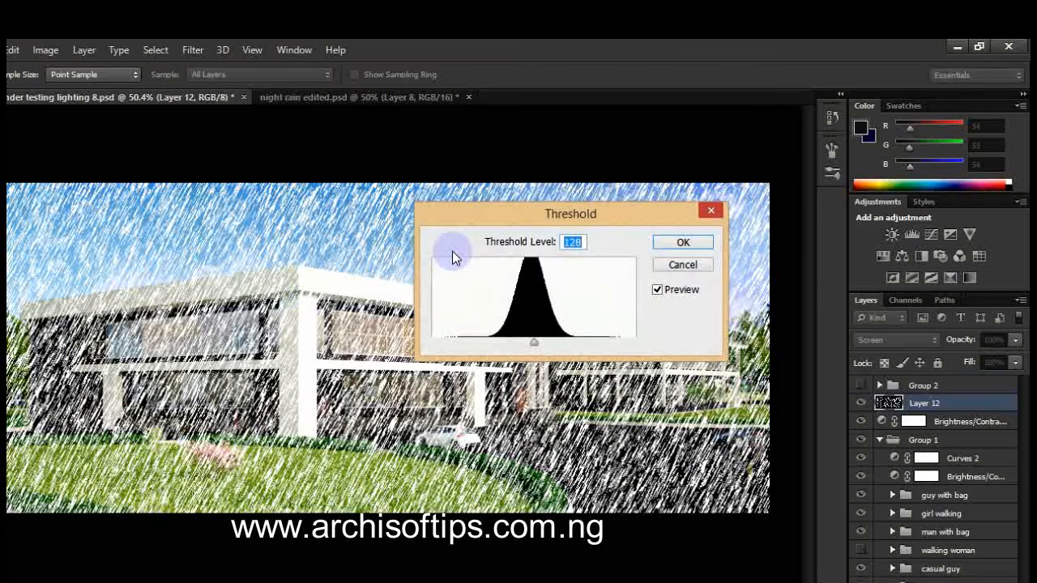
left_click_drag(511, 221, 521, 274)
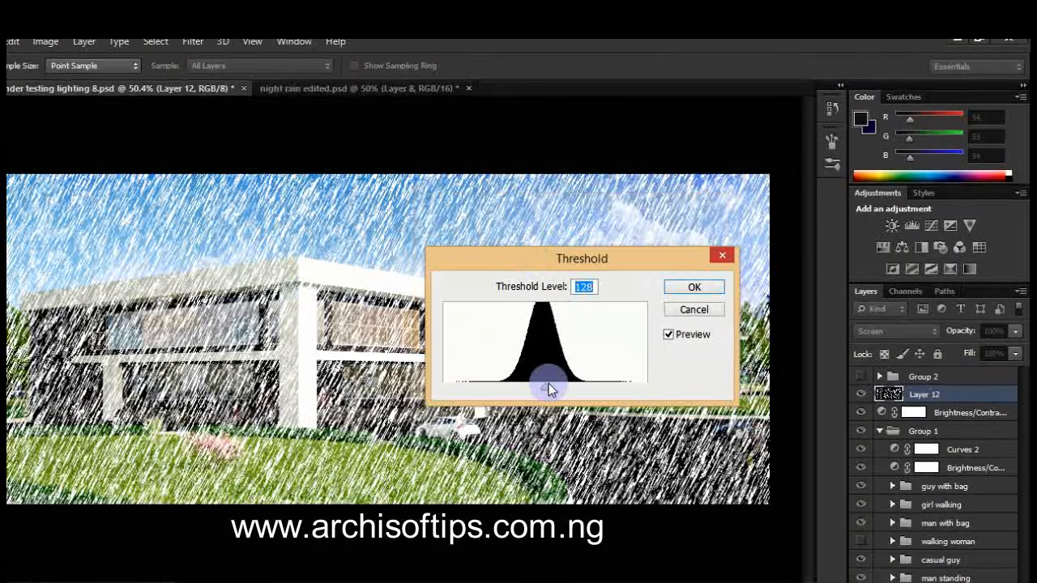
mouse_move(548, 383)
left_mouse_down()
mouse_move(558, 392)
mouse_move(532, 396)
mouse_move(554, 393)
left_mouse_up()
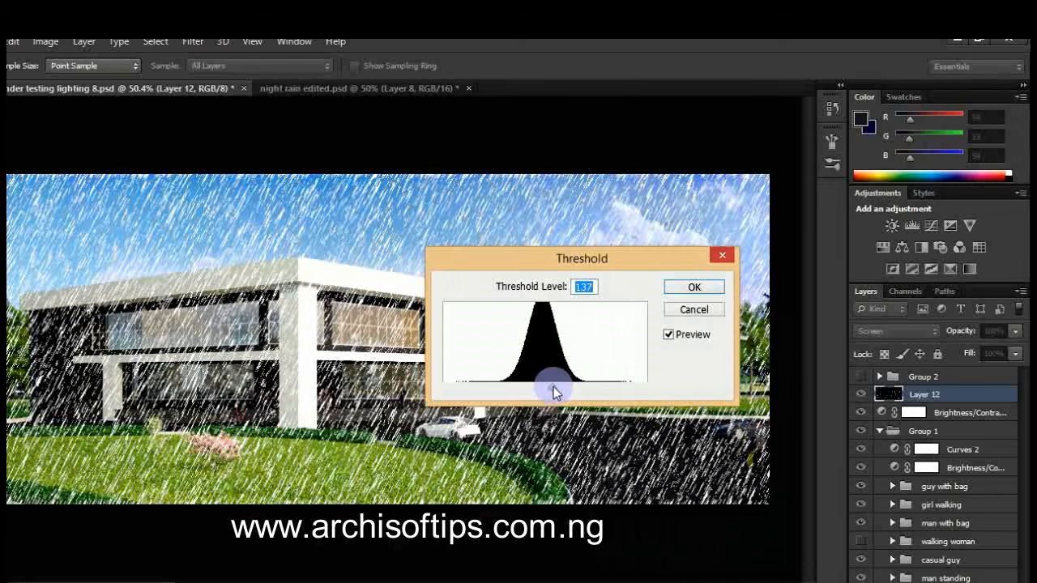
mouse_move(553, 386)
left_mouse_down()
mouse_move(575, 384)
mouse_move(559, 392)
left_mouse_up()
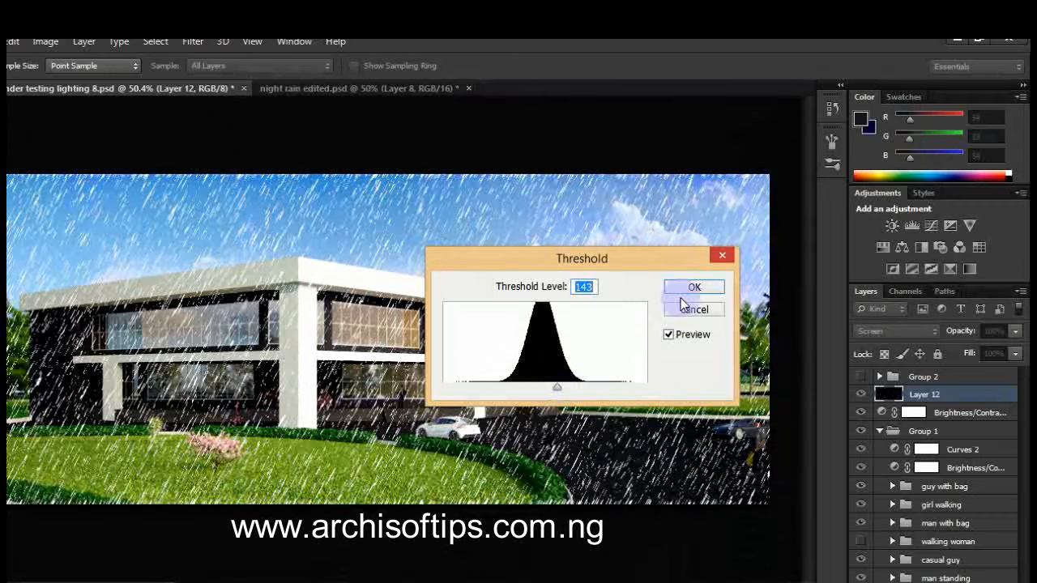
left_click(692, 288)
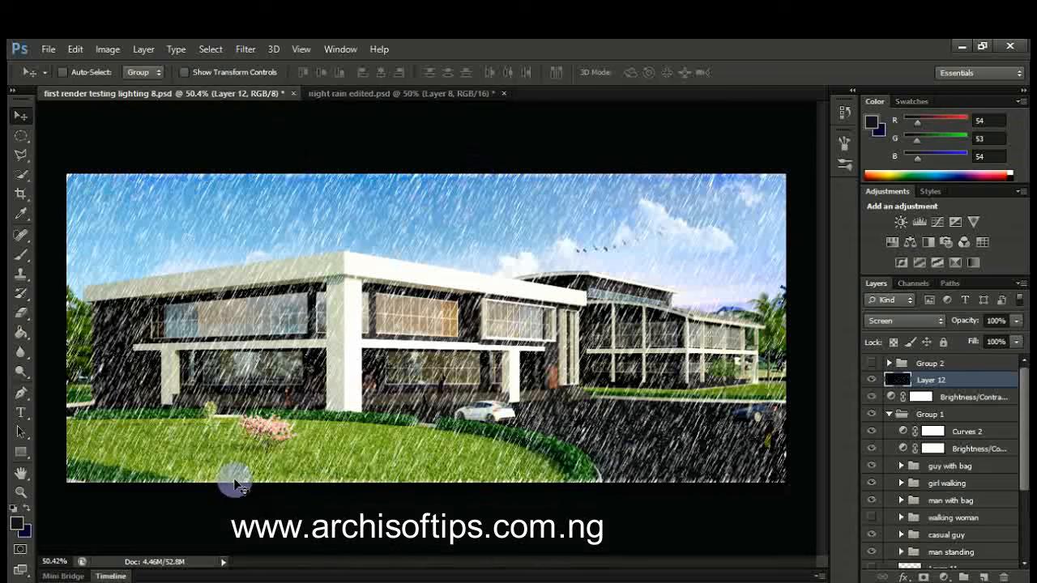
- Clean up the edges of Layer 12's rain with the Eraser, using a soft 90 px brush at 61% opacity
left_click(23, 313)
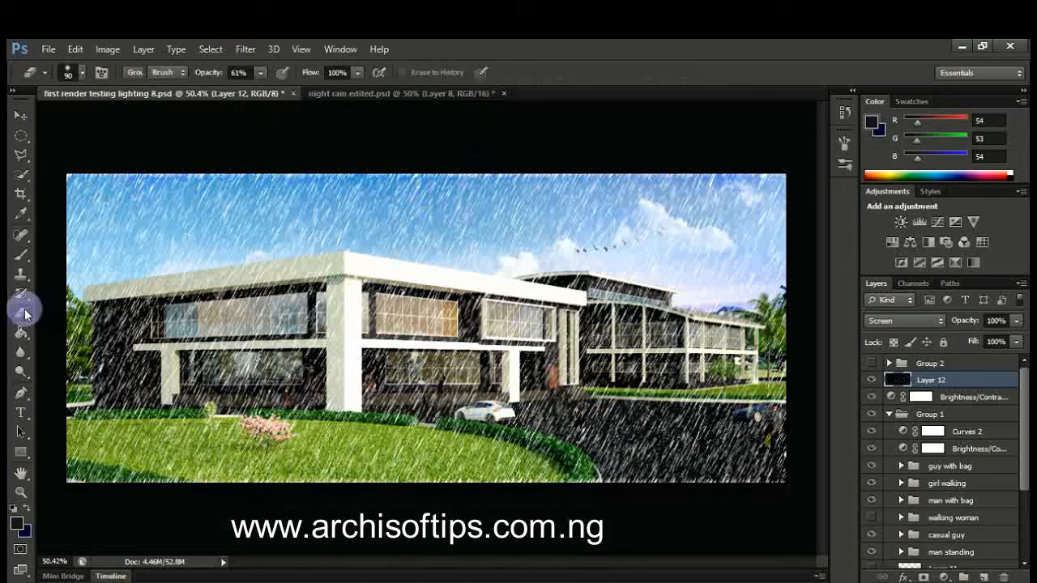
left_click(88, 75)
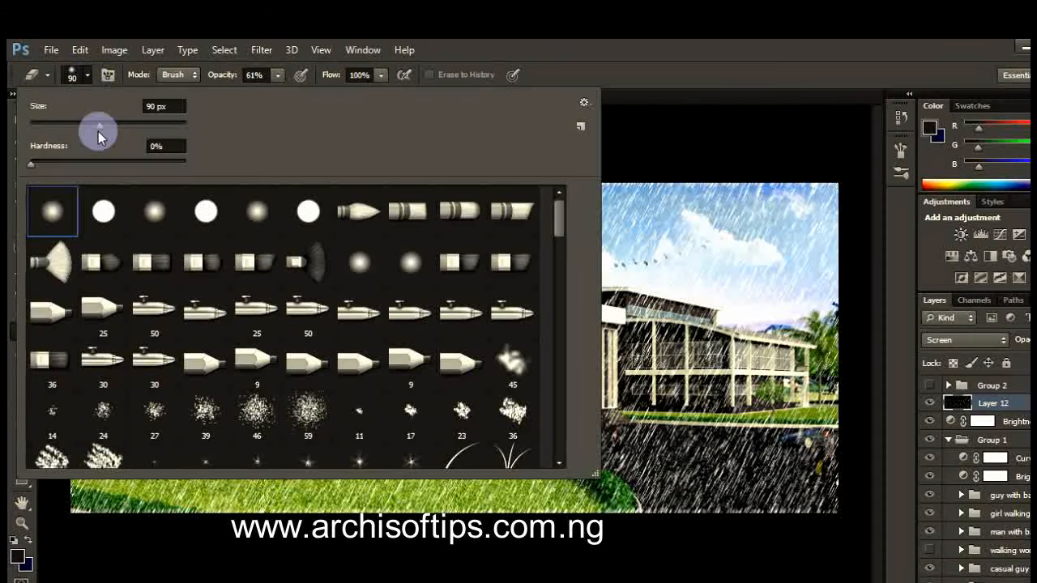
key("Escape")
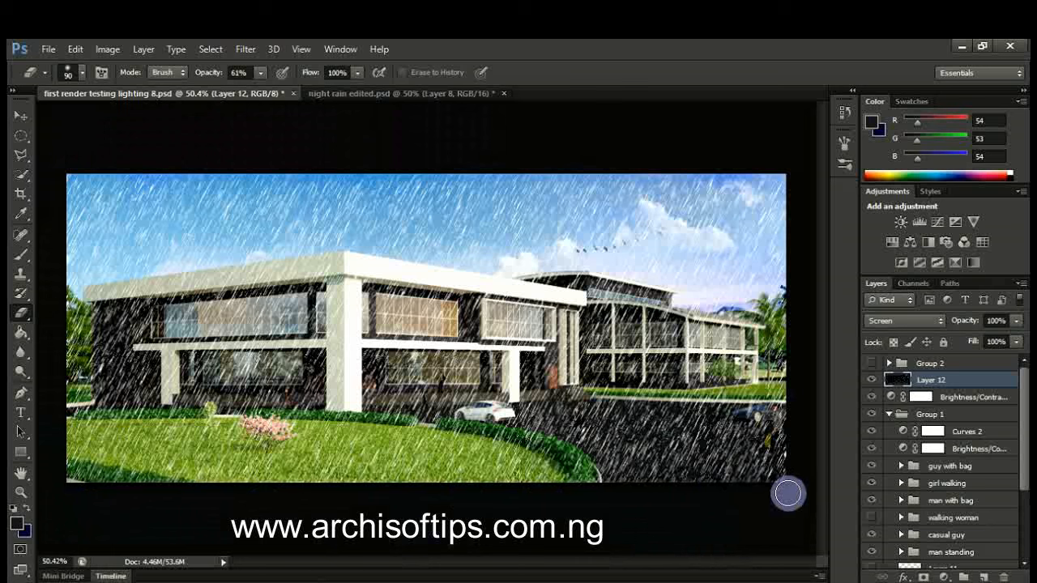
left_click(20, 115)
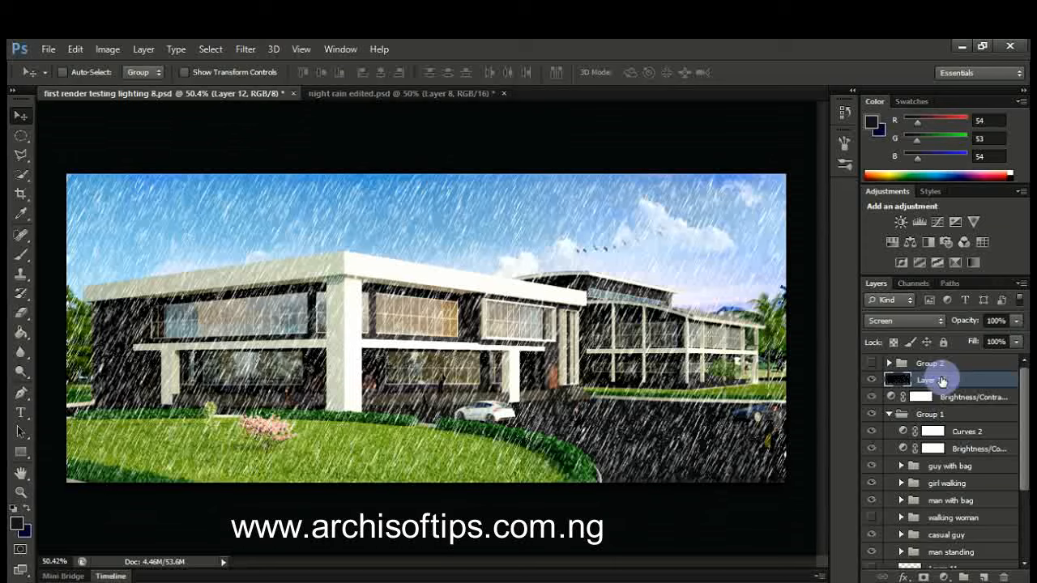
- Duplicate Layer 12 and apply Lens Blur to the copy with a radius of 20
key("ctrl+j")
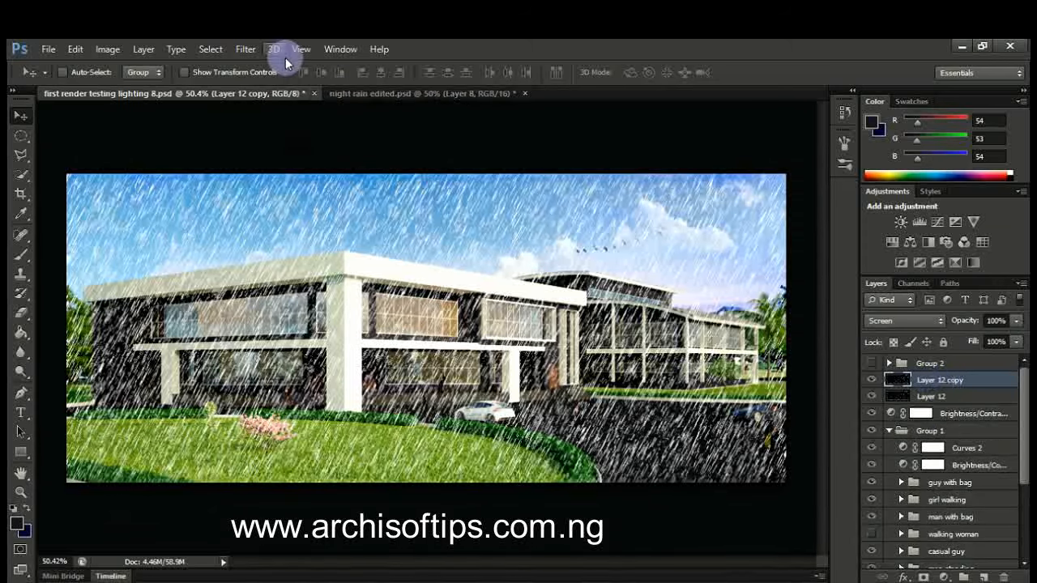
left_click(248, 52)
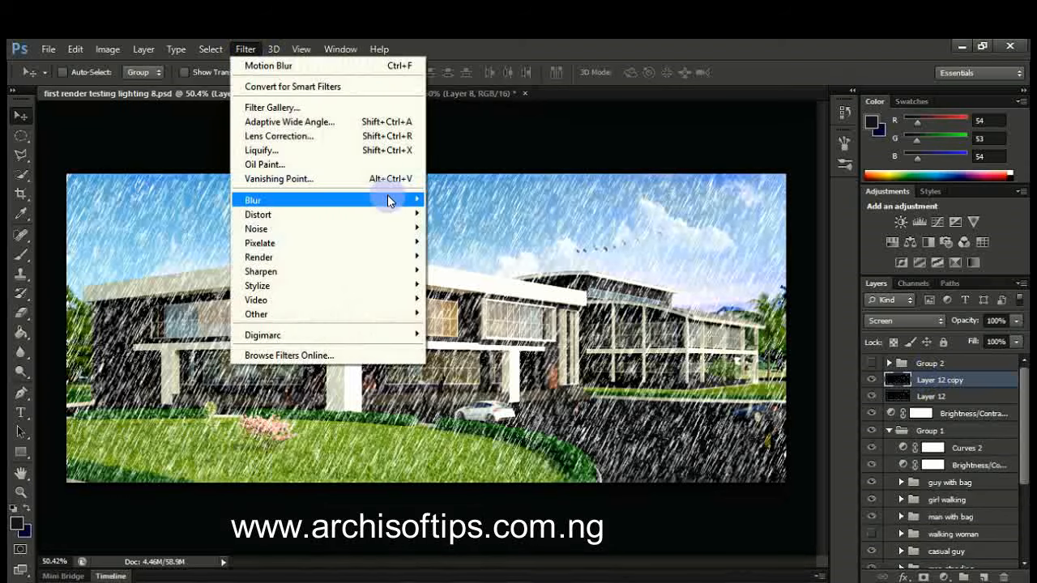
mouse_move(387, 199)
left_click(503, 320)
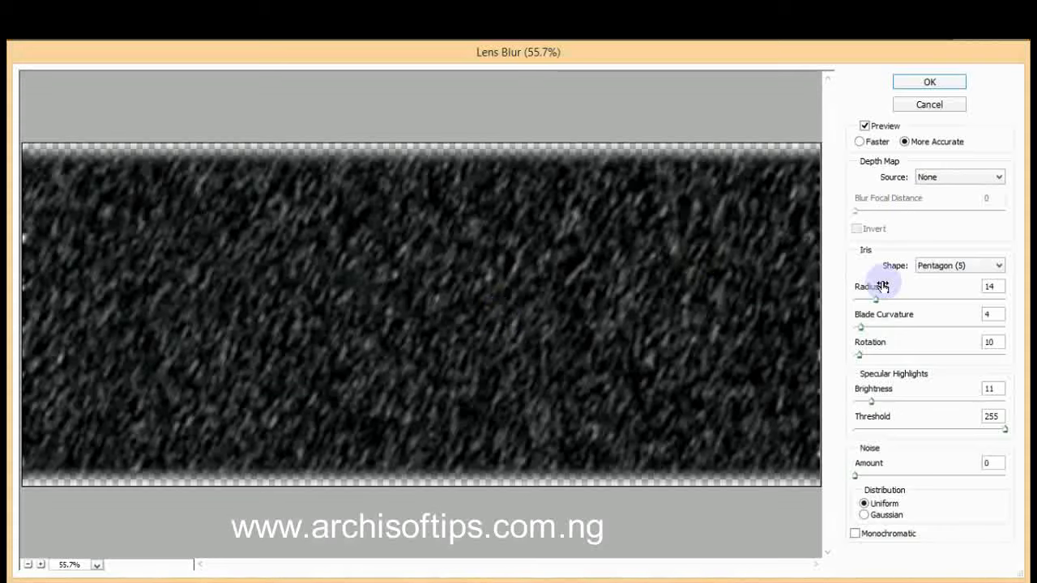
mouse_move(876, 299)
left_mouse_down()
mouse_move(887, 298)
mouse_move(881, 306)
left_mouse_up()
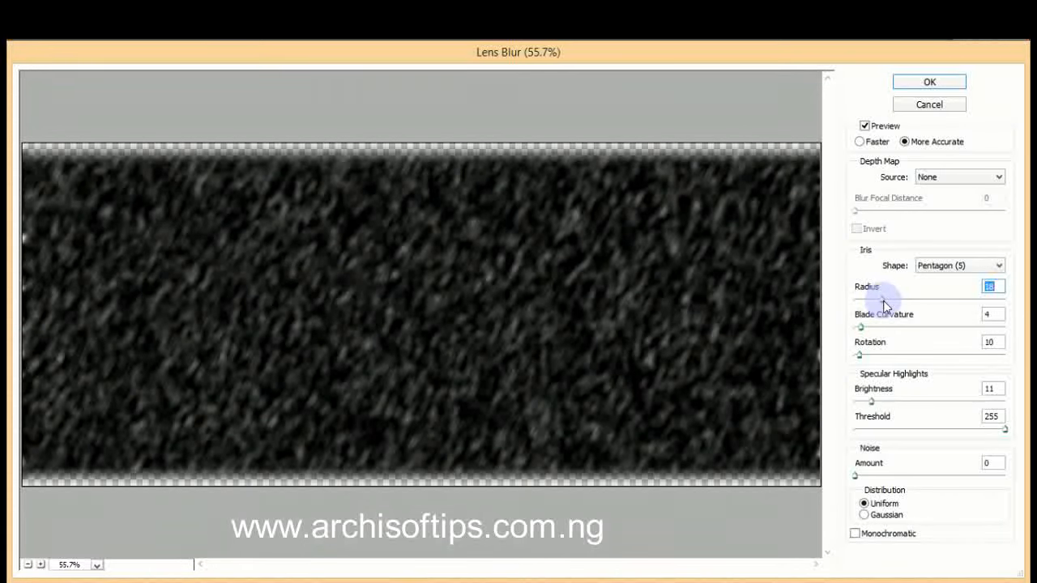
left_click_drag(883, 301, 885, 300)
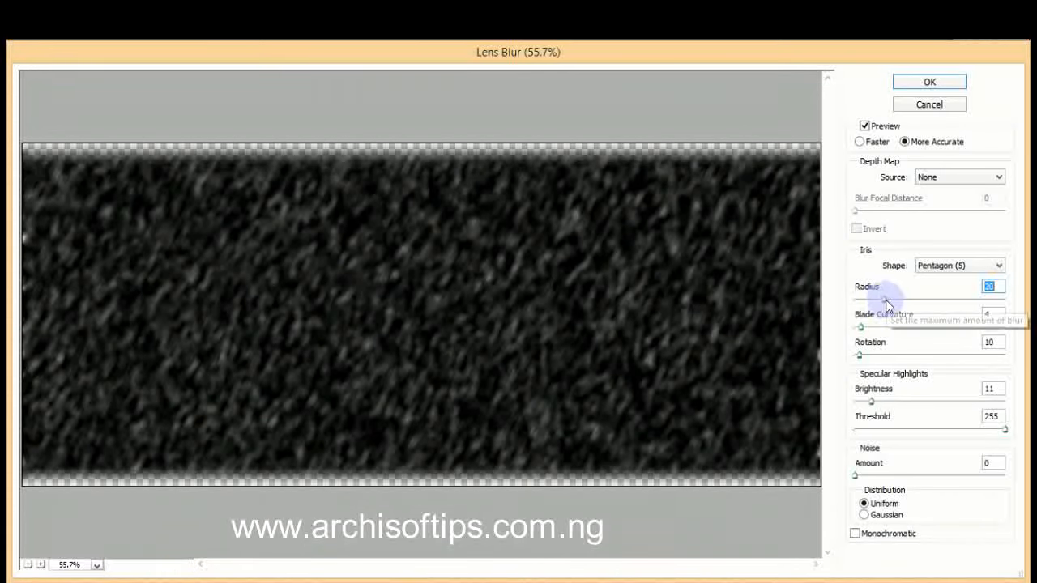
left_click(940, 85)
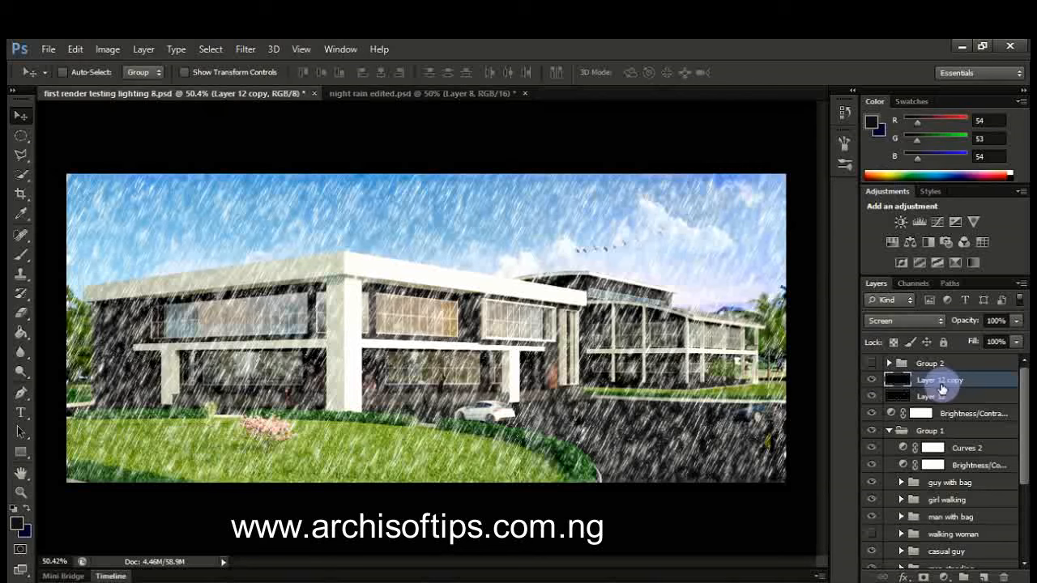
- Erase the blurred rain over the sky and building on Layer 12 copy with a 175 px Eraser at 61% opacity
left_click(22, 316)
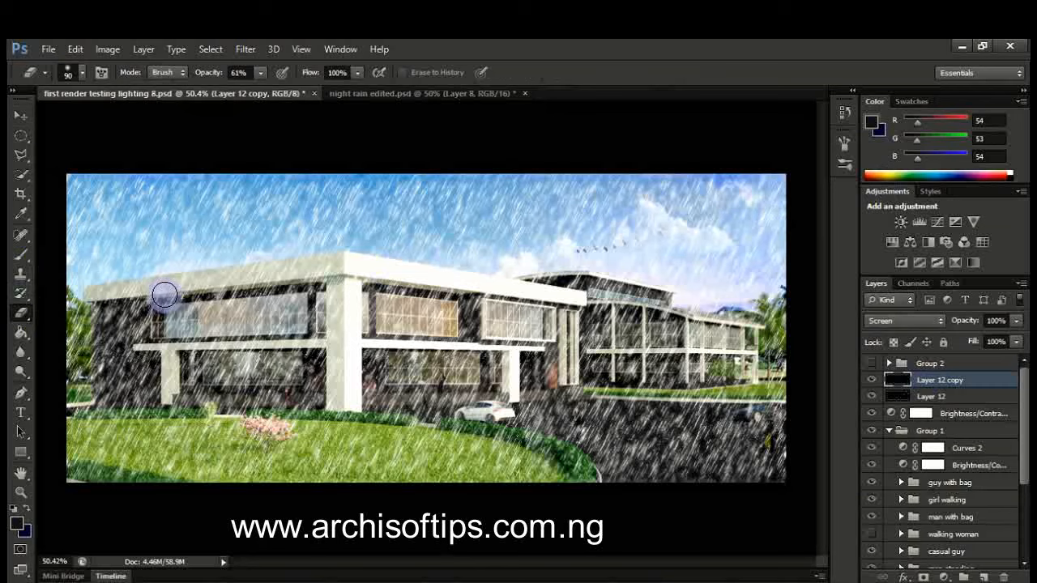
key("bracketright")
key("bracketright")
key("bracketright")
key("bracketright")
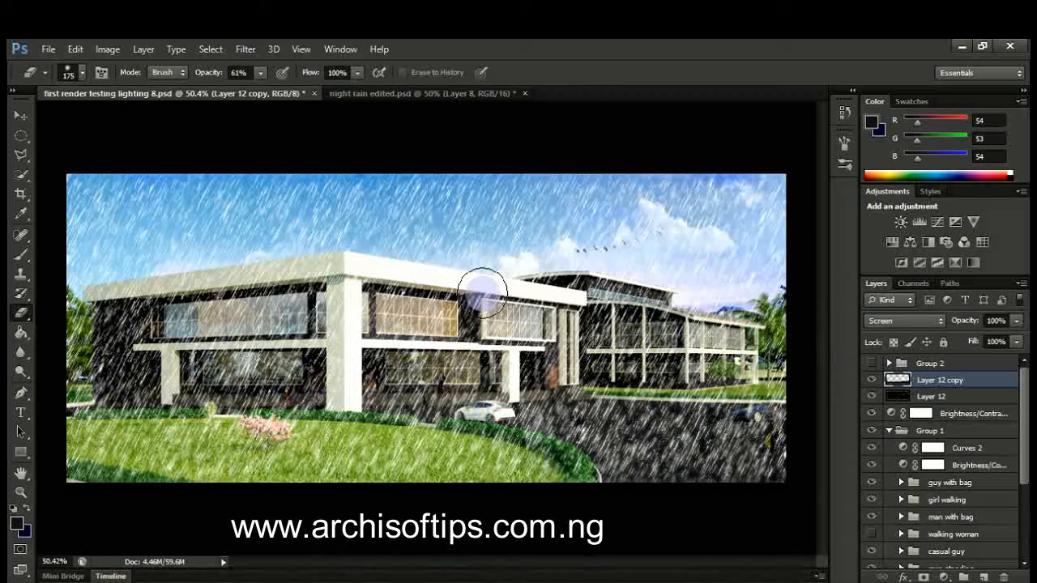
key("v")
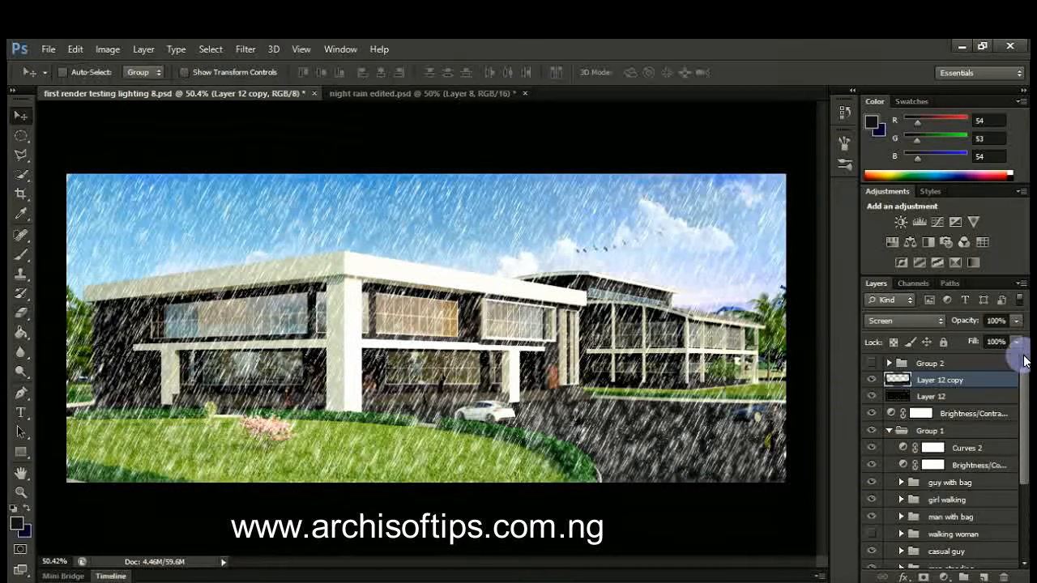
- Lower Layer 12 copy's opacity to 41% and compare the image with and without it
left_click(872, 380)
left_click(873, 381)
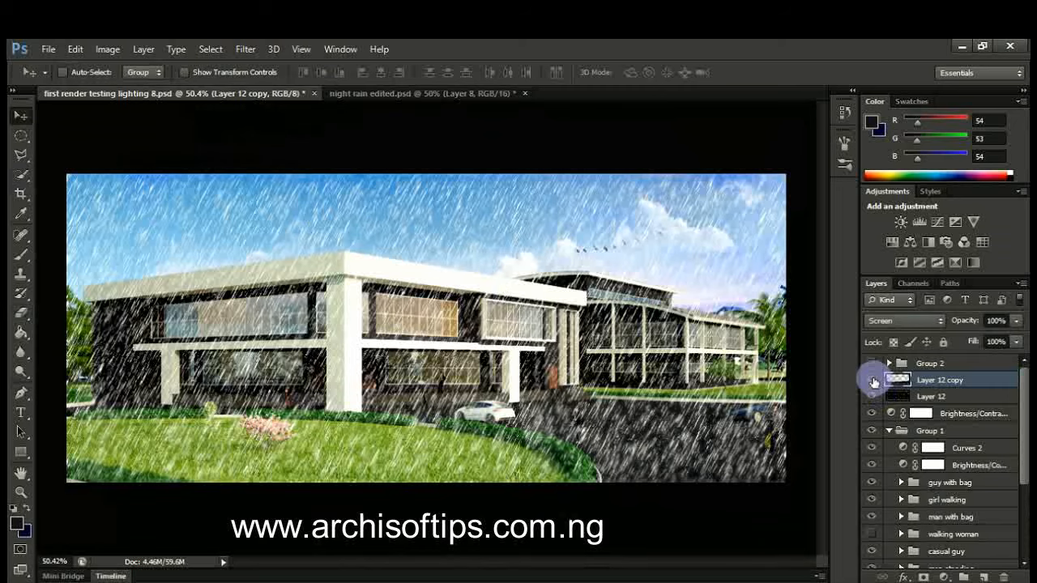
left_click_drag(1016, 320, 969, 337)
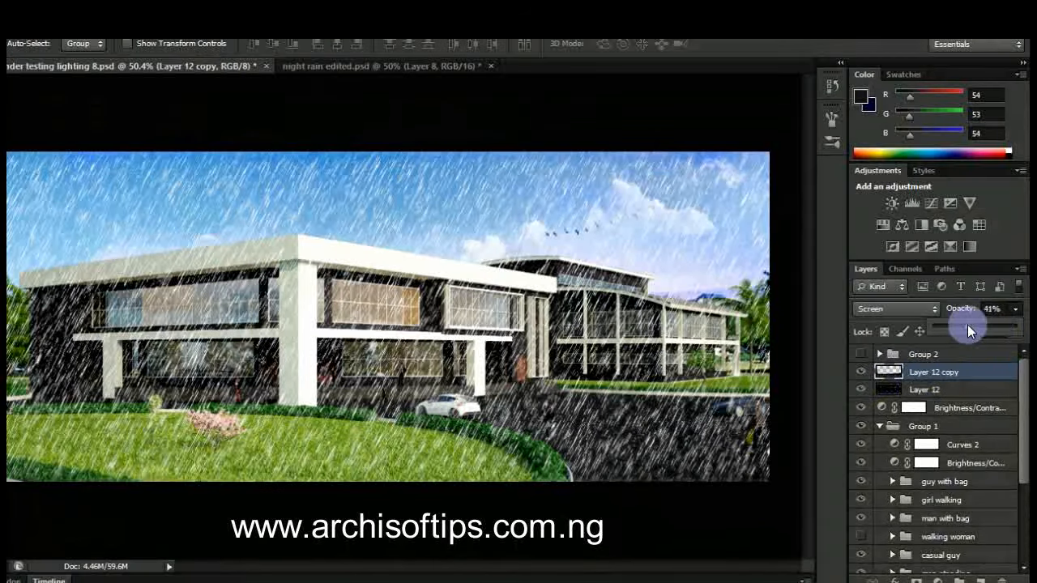
left_click(862, 373)
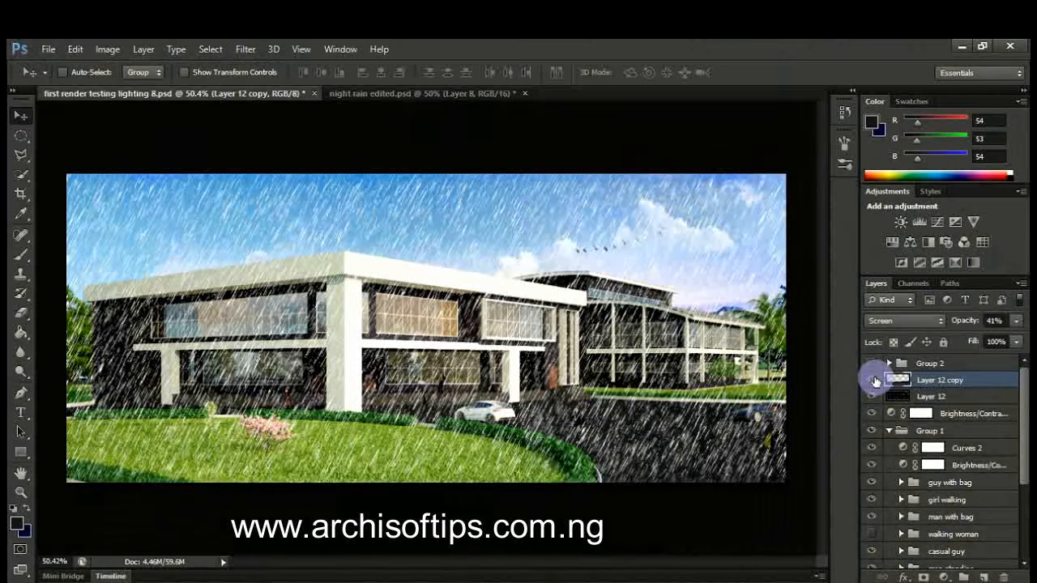
left_click(873, 381)
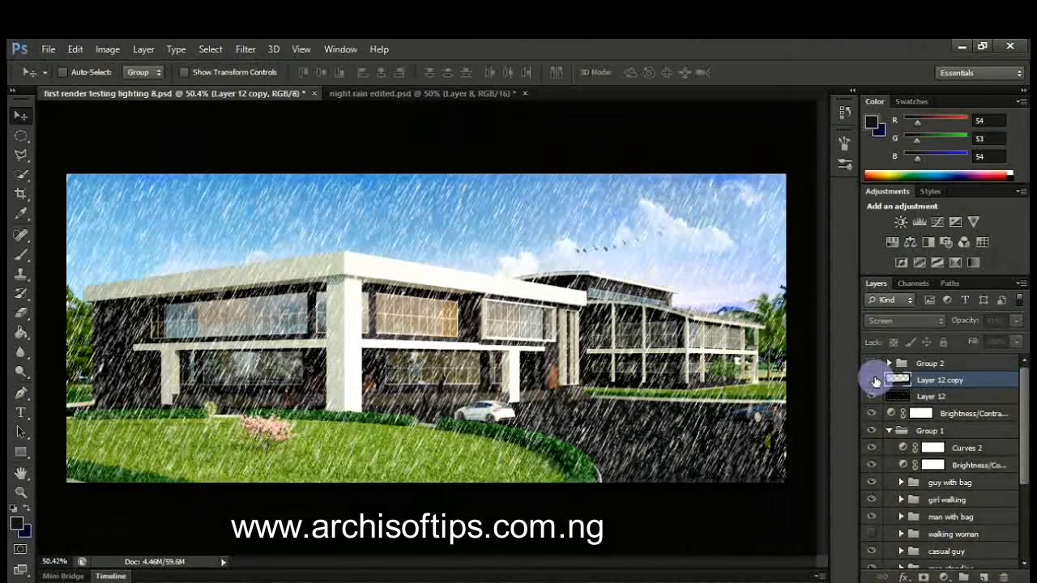
left_click(872, 381)
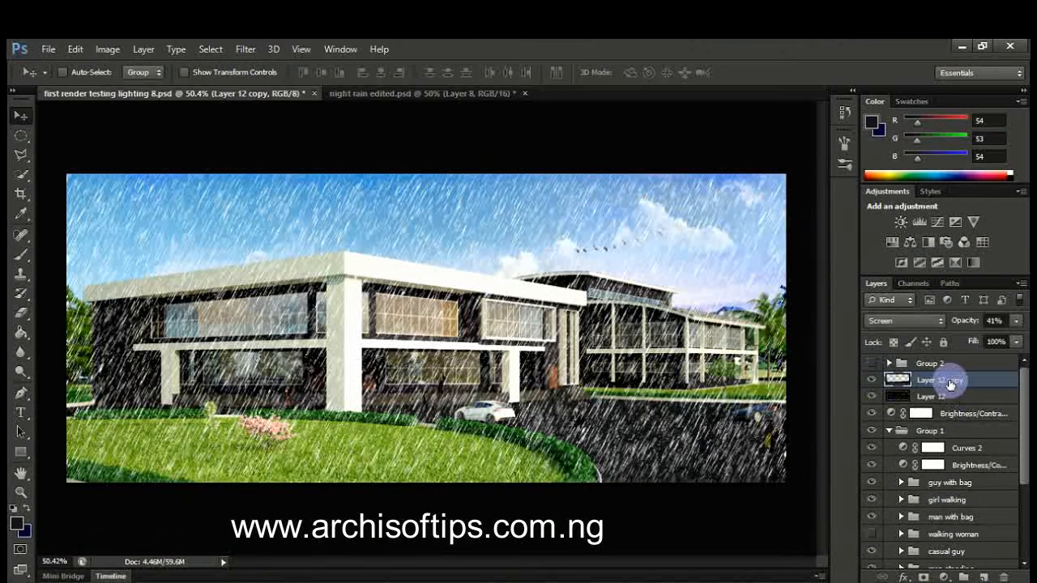
- Examine the rain up close around the car and road, and compare both rain layers with the existing rain in Group 2
scroll(634, 407, "up", 2)
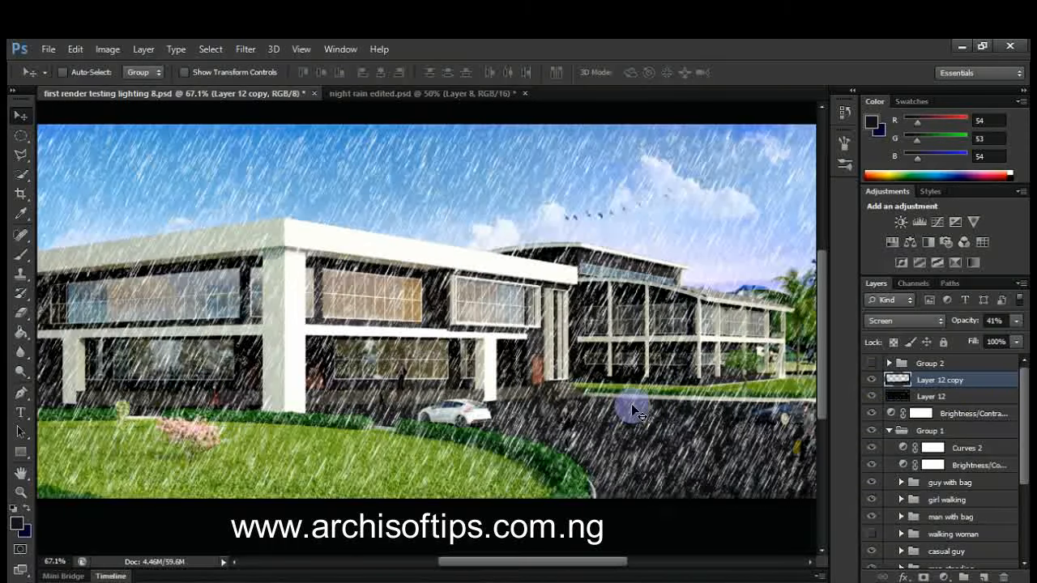
scroll(646, 496, "up", 1)
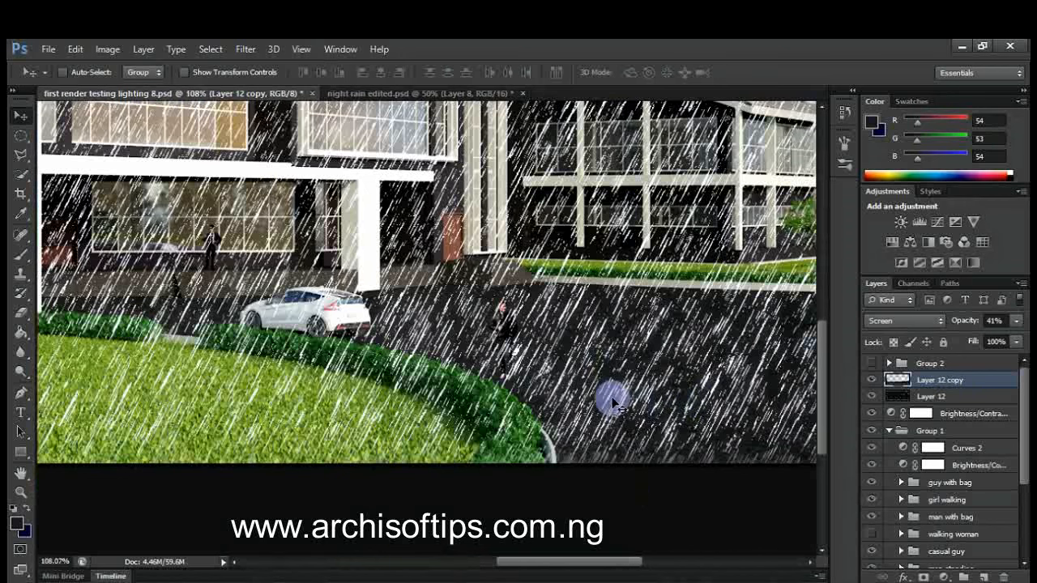
scroll(616, 406, "down", 3)
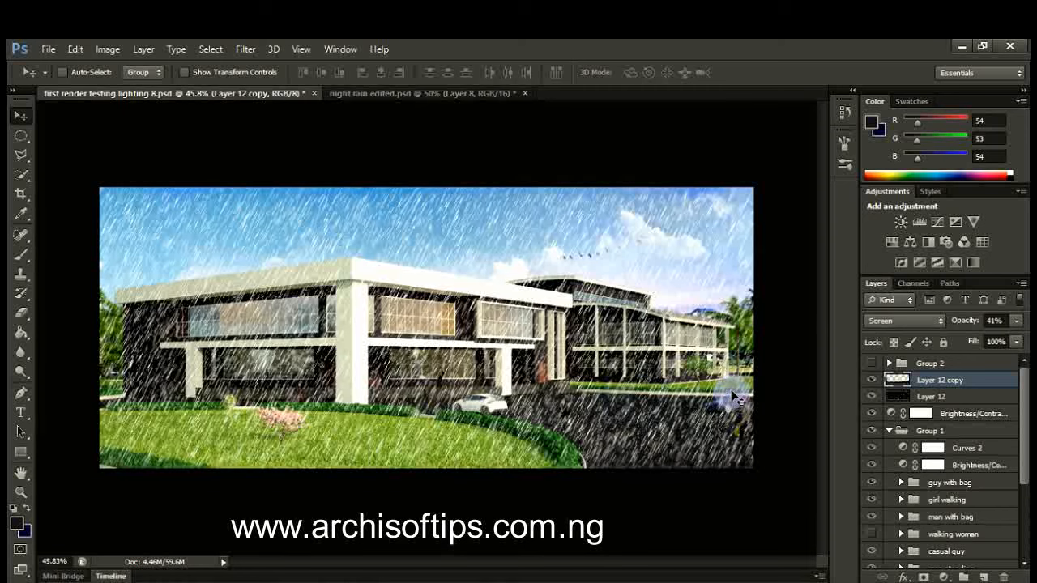
left_click(871, 380)
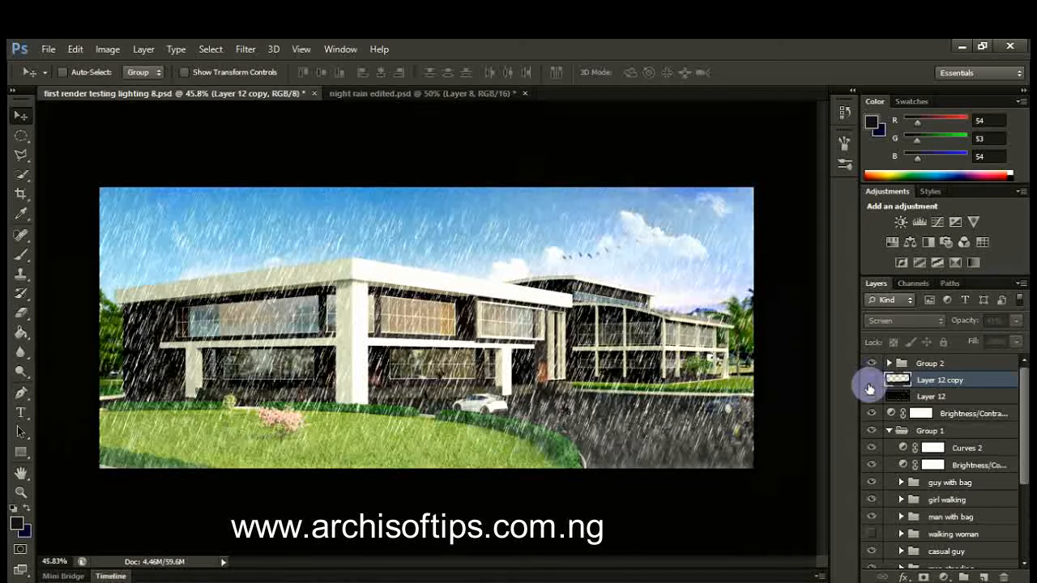
left_click(870, 364)
left_click(871, 364)
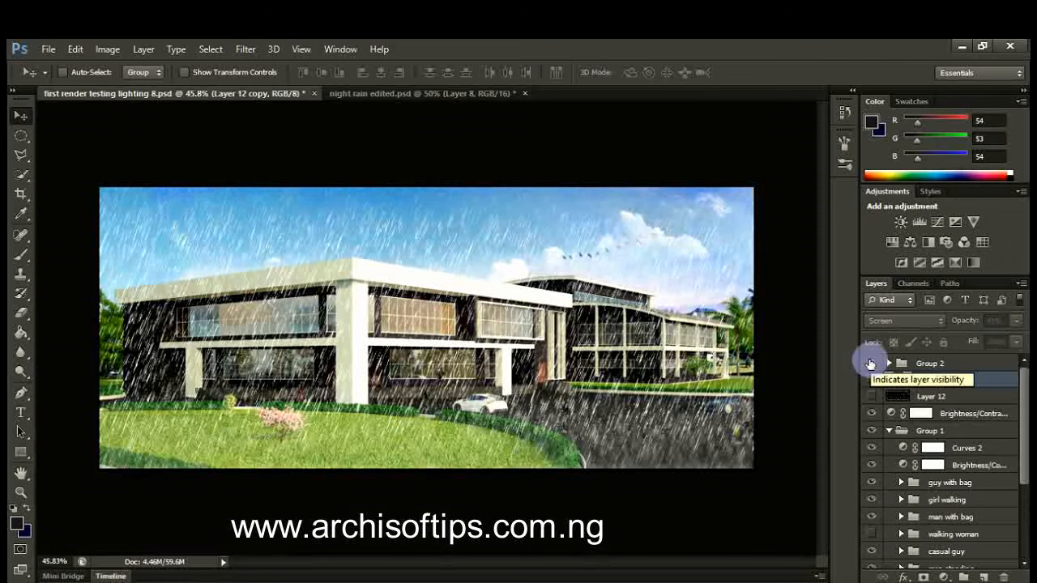
left_click(870, 381)
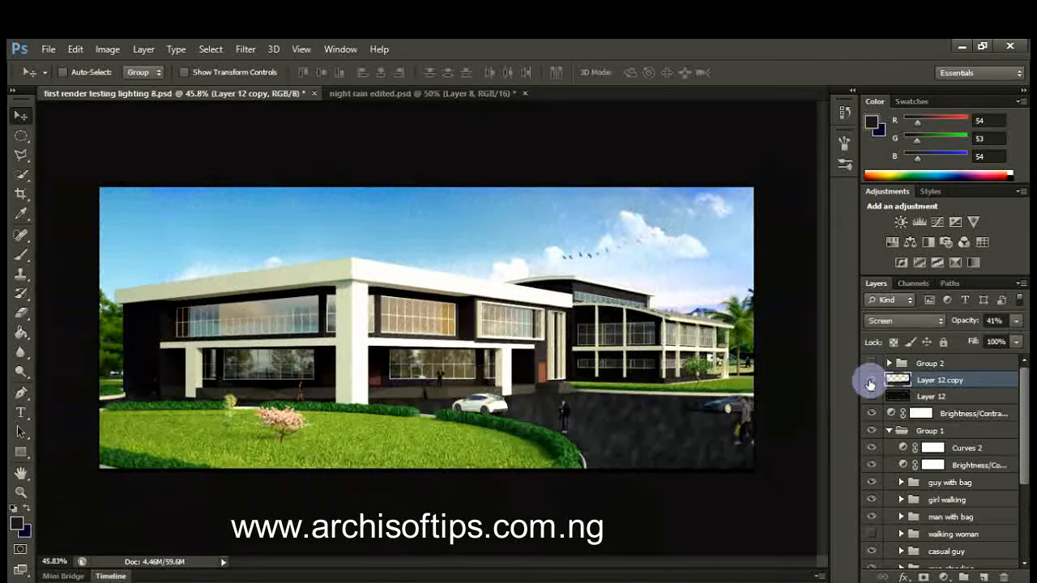
left_click(871, 397)
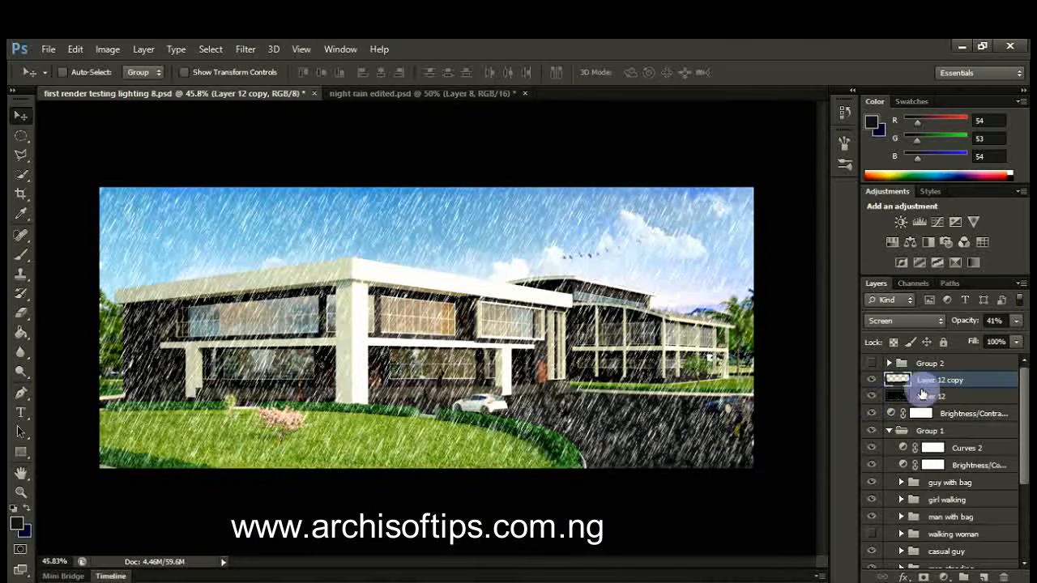
- Add a new layer above Layer 12 copy and fill it with 50% Gray in Normal mode at 100% opacity
left_click(983, 577)
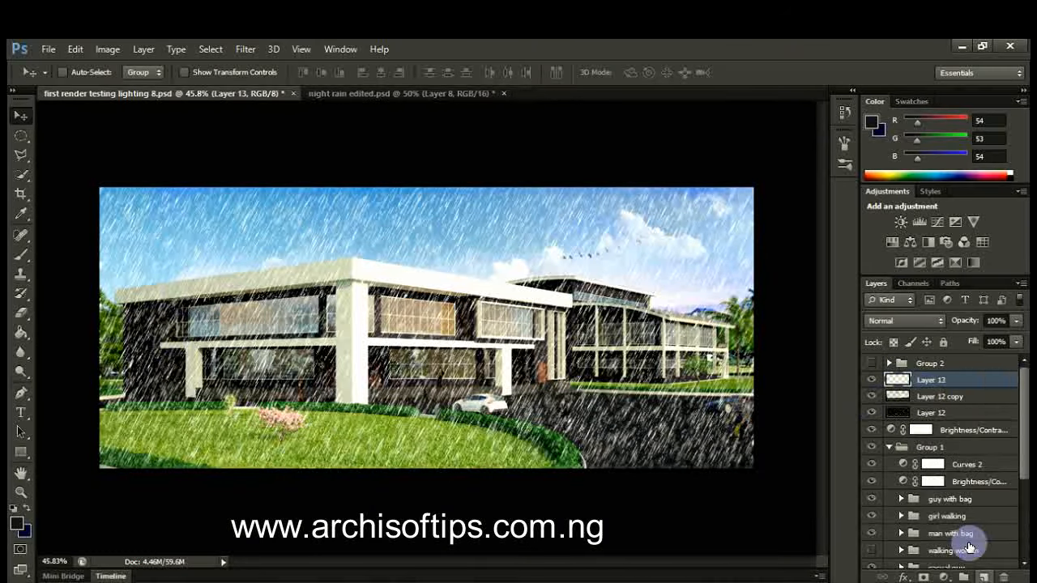
key("shift+F5")
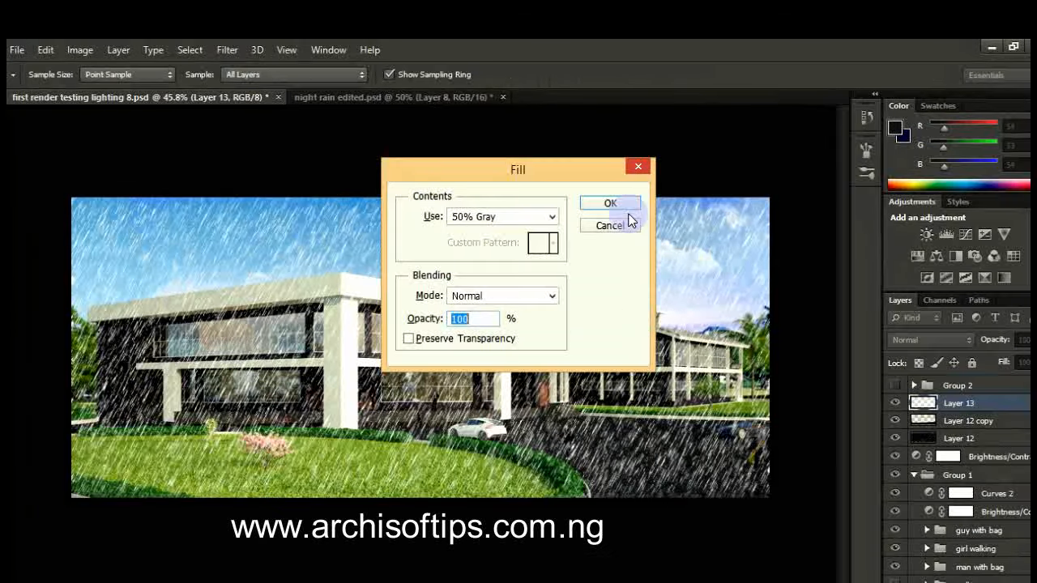
left_click(610, 203)
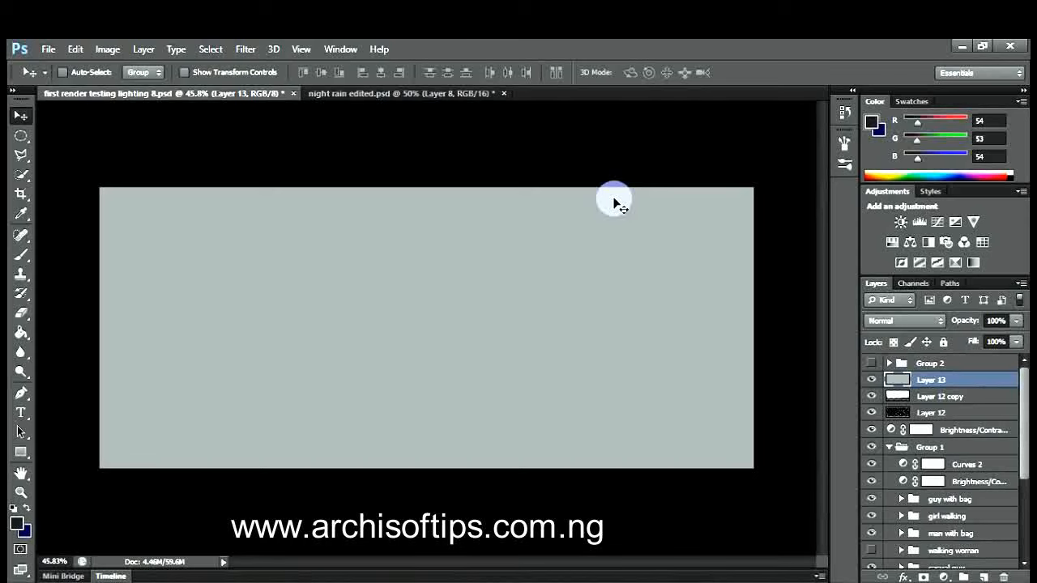
- Add 70.67% Gaussian monochromatic noise to the gray Layer 13
left_click(243, 51)
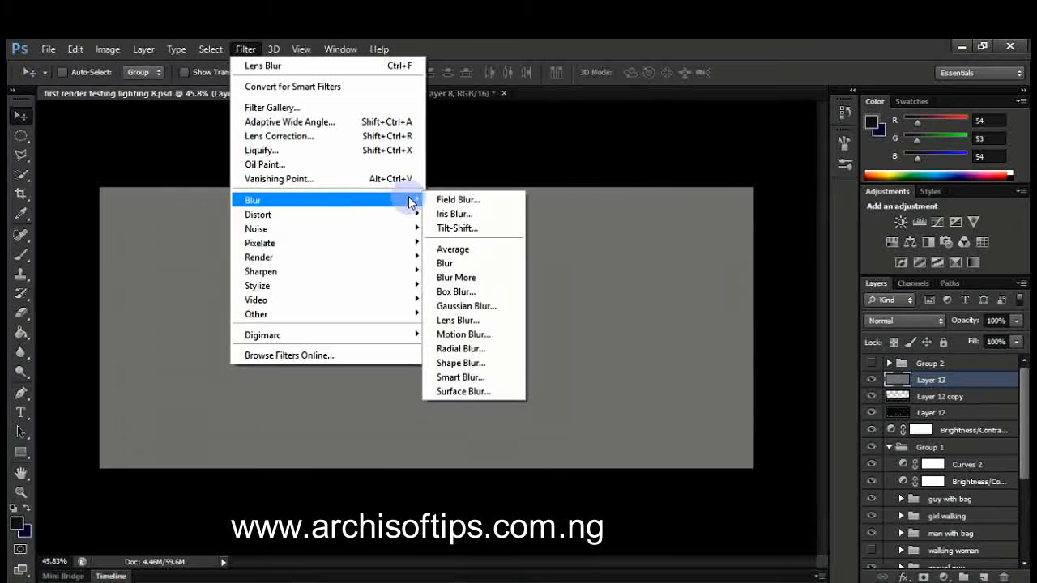
mouse_move(390, 227)
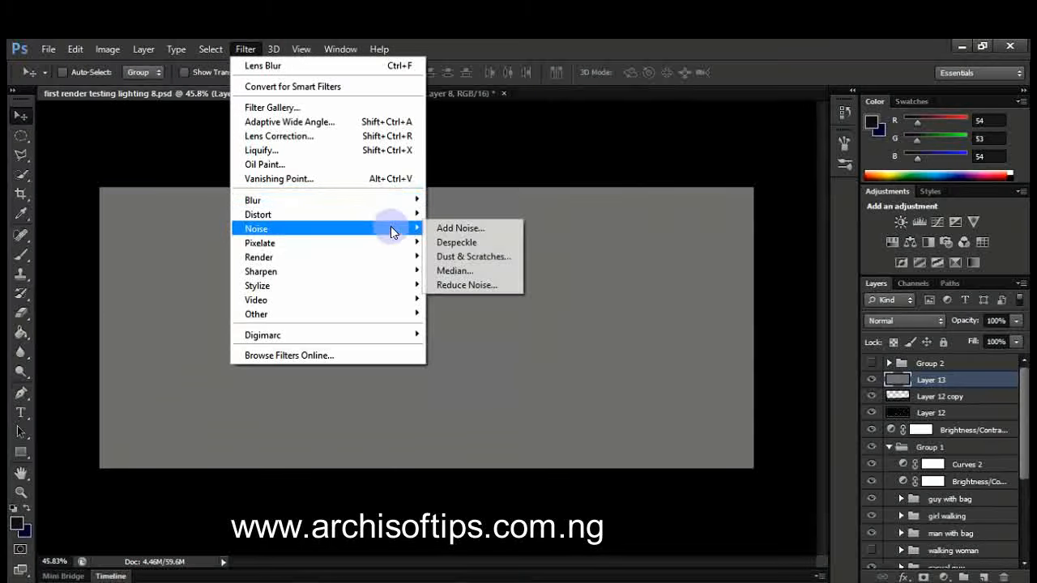
left_click(463, 230)
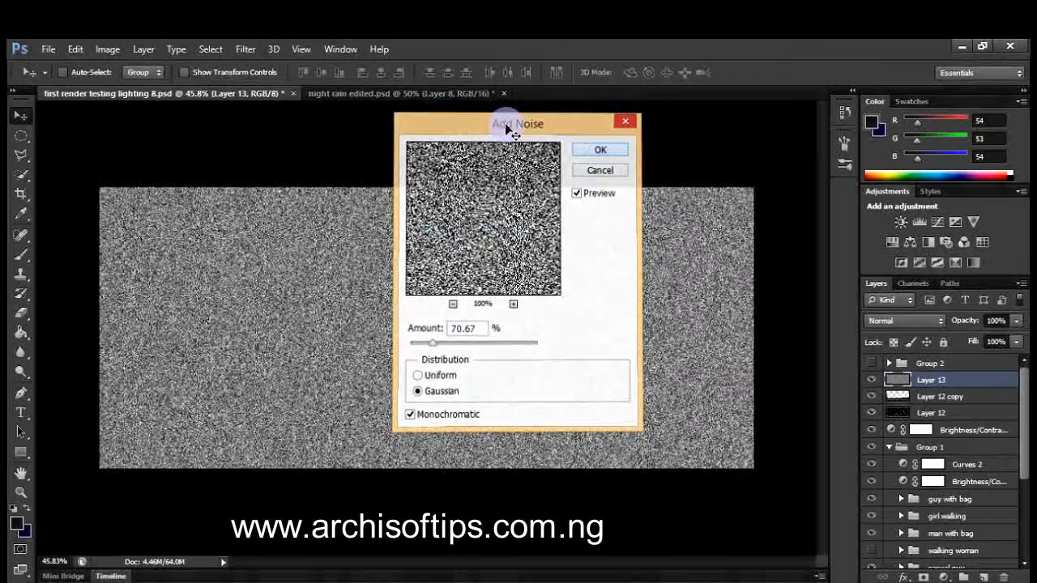
key("Return")
- Apply Motion Blur to the noise on Layer 13 with an 86° angle and a 28-pixel distance
left_click(248, 48)
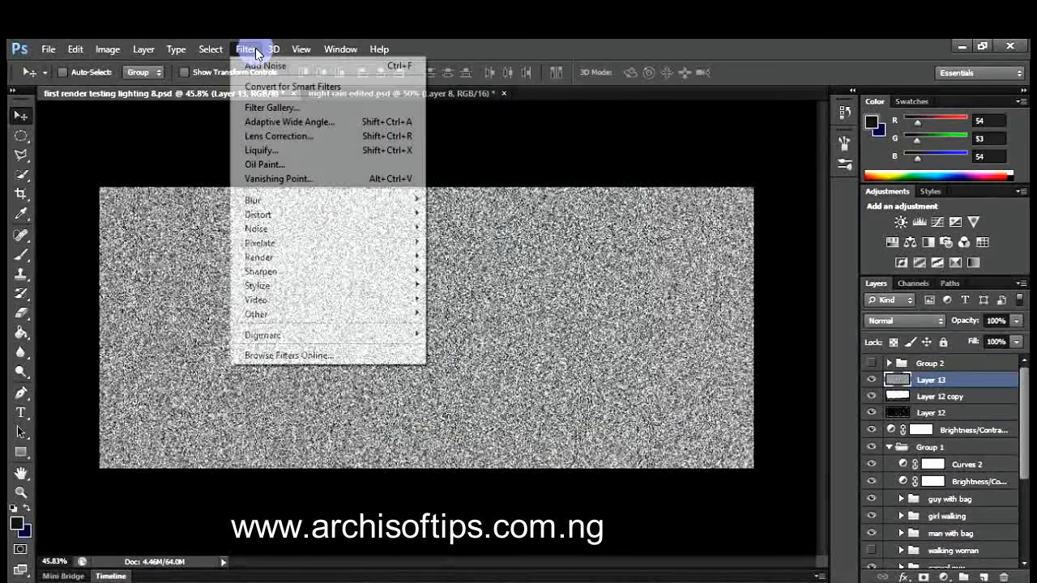
mouse_move(274, 48)
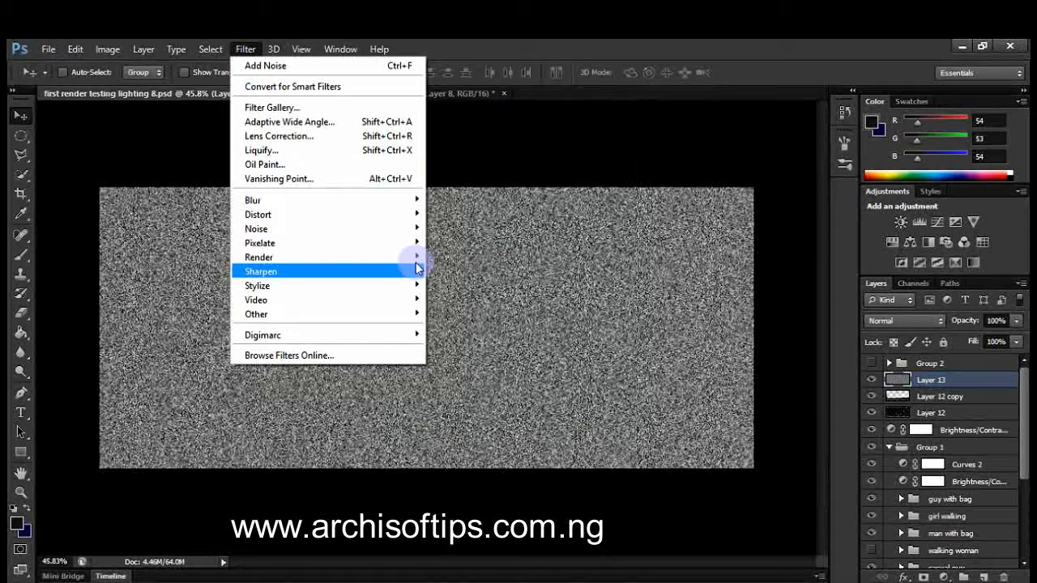
left_click(499, 356)
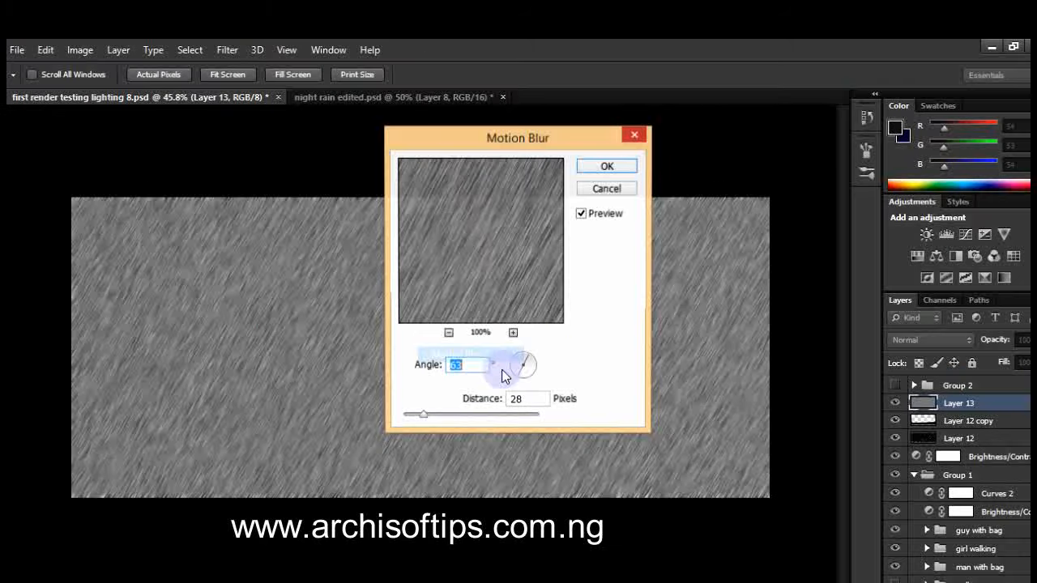
left_click(525, 359)
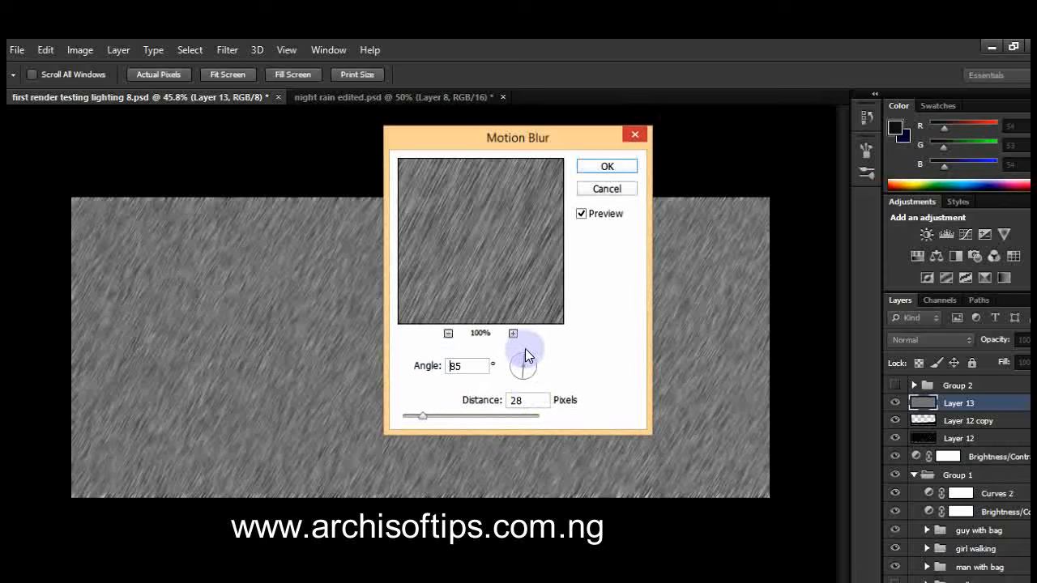
left_click(524, 349)
left_click(527, 356)
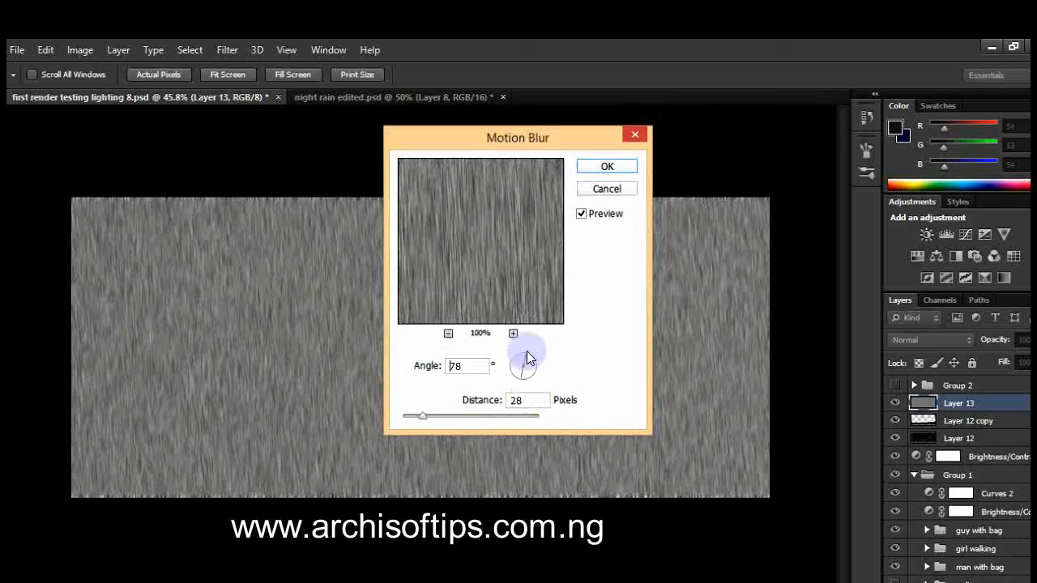
left_click(524, 361)
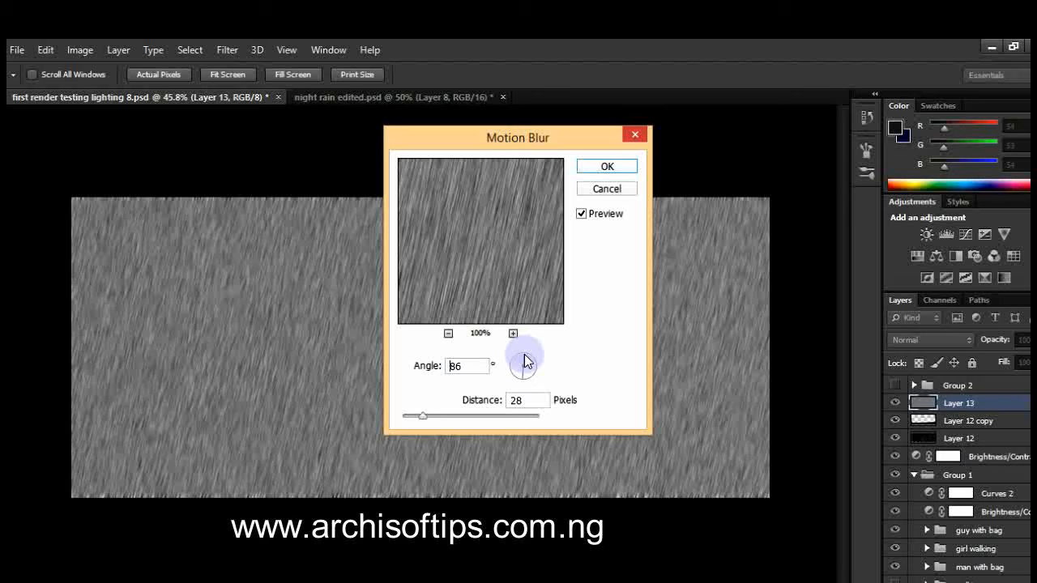
left_click(607, 166)
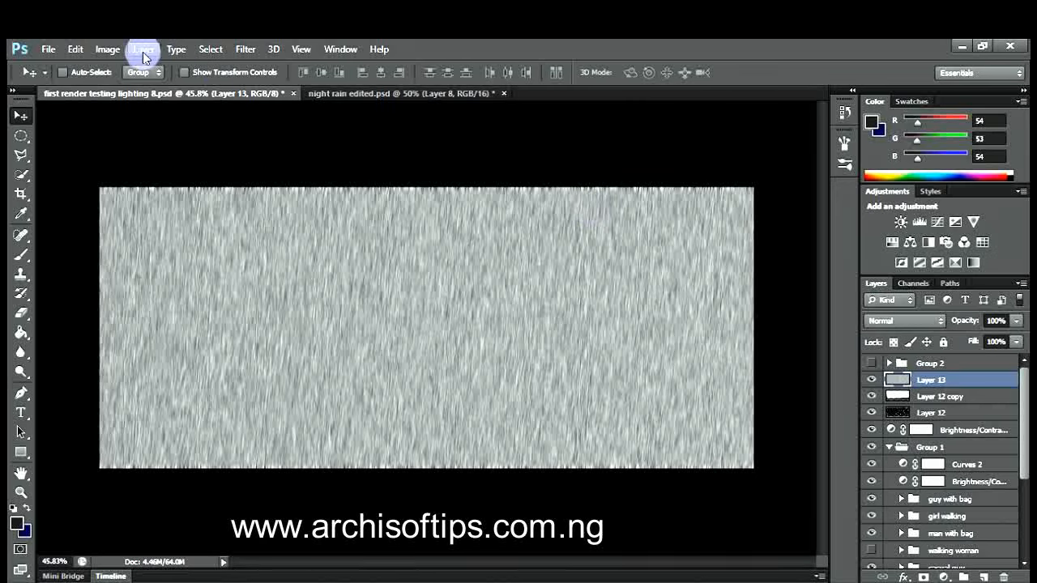
- Set Layer 13's blending mode to Screen
left_click(108, 50)
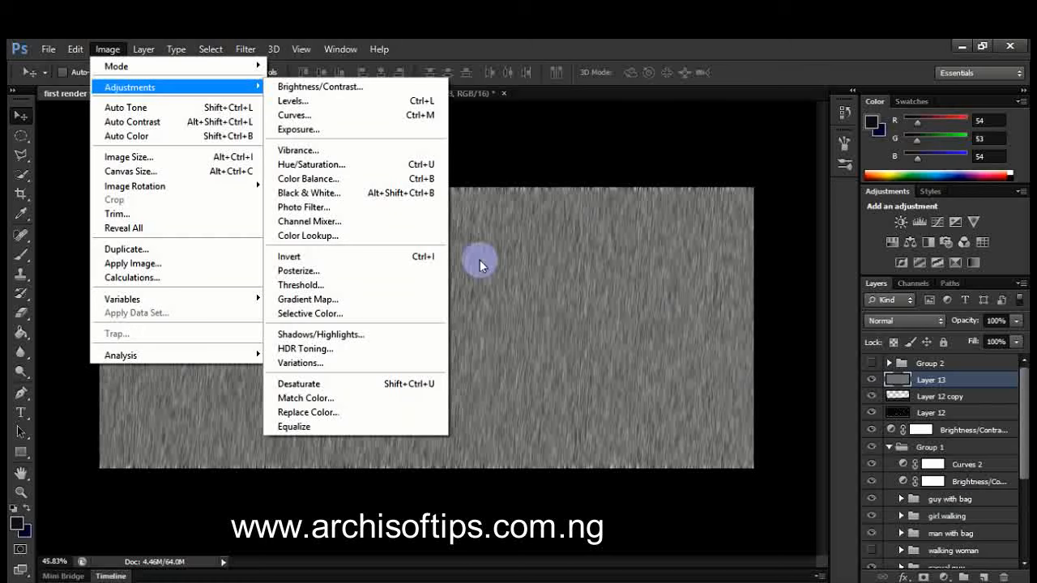
left_click(480, 259)
left_click(928, 322)
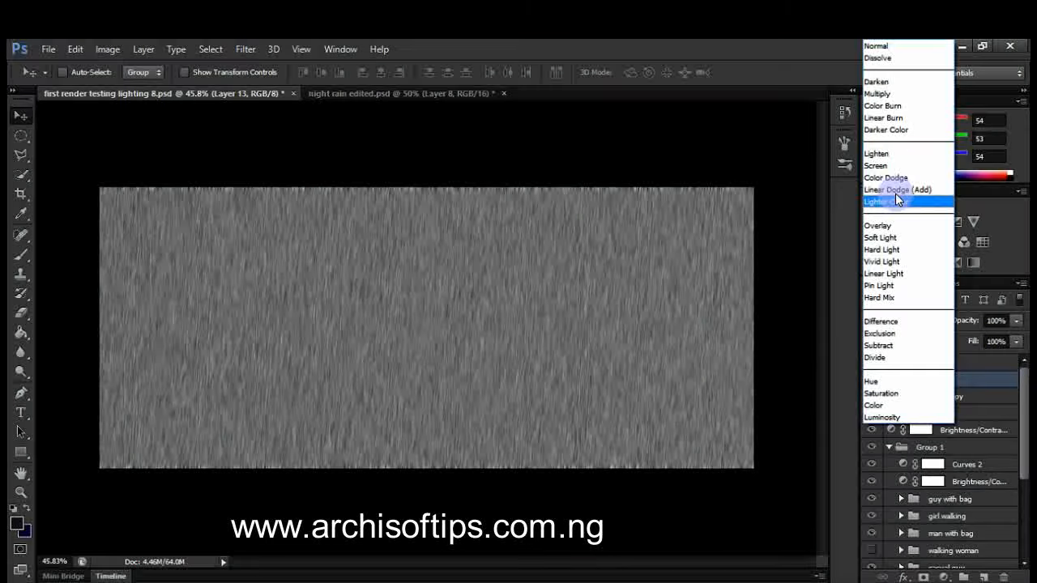
left_click(895, 166)
- Apply a Threshold adjustment to Layer 13 to turn the blurred noise into hard white rain streaks
left_click(107, 49)
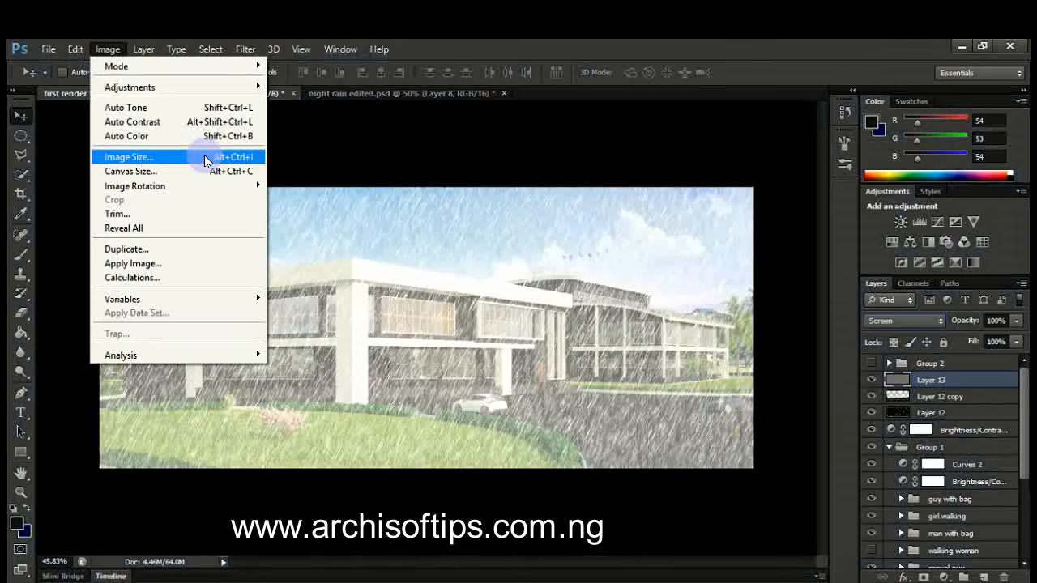
mouse_move(130, 86)
left_click(405, 279)
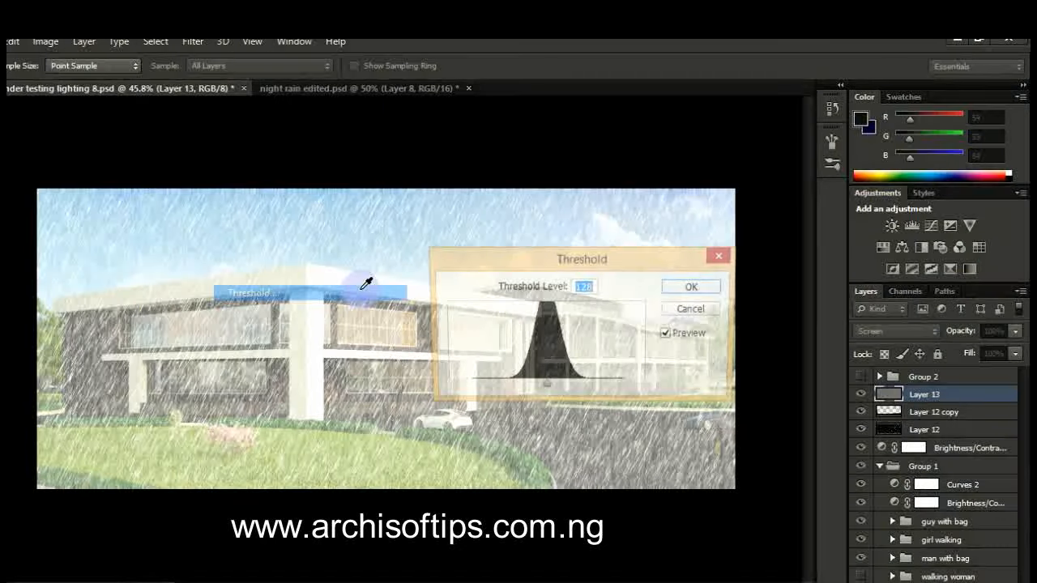
mouse_move(548, 392)
left_mouse_down()
mouse_move(560, 389)
mouse_move(547, 385)
left_mouse_up()
left_click(698, 288)
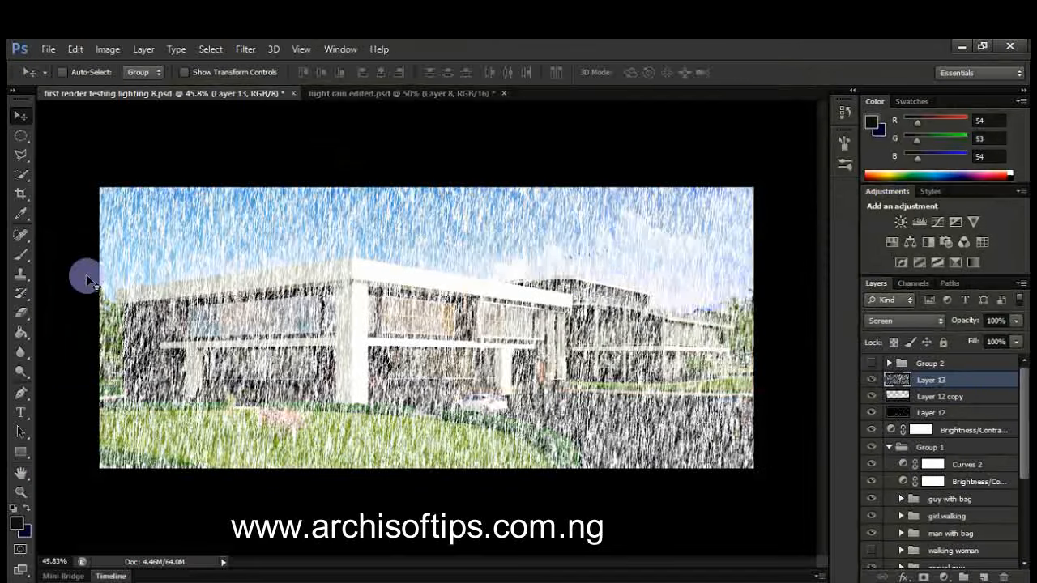
- Erase Layer 13's rain across the sky and upper building with the Eraser at 96% opacity, enlarging the brush to 500 px
left_click(26, 319)
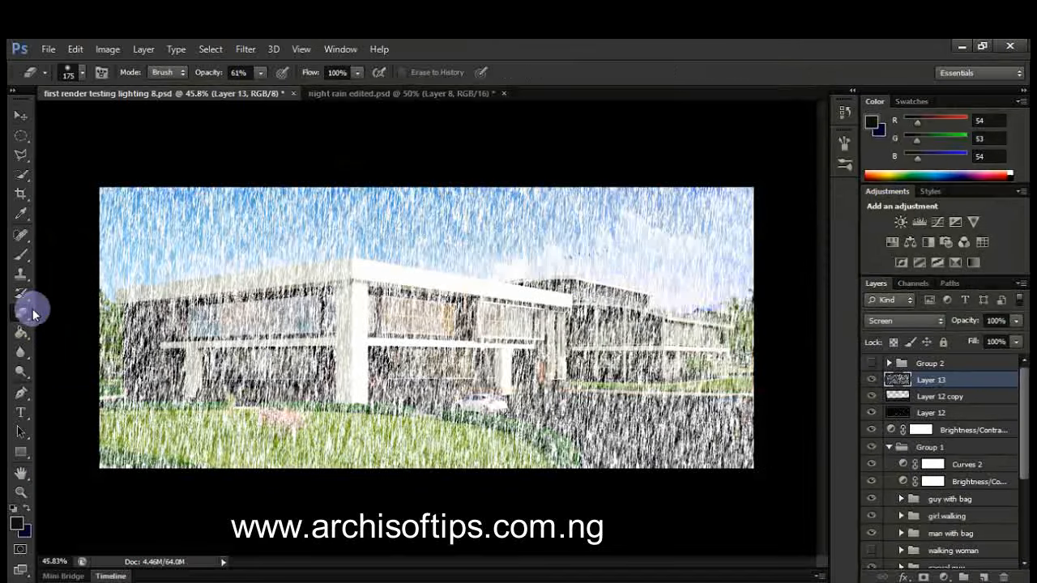
left_click(258, 74)
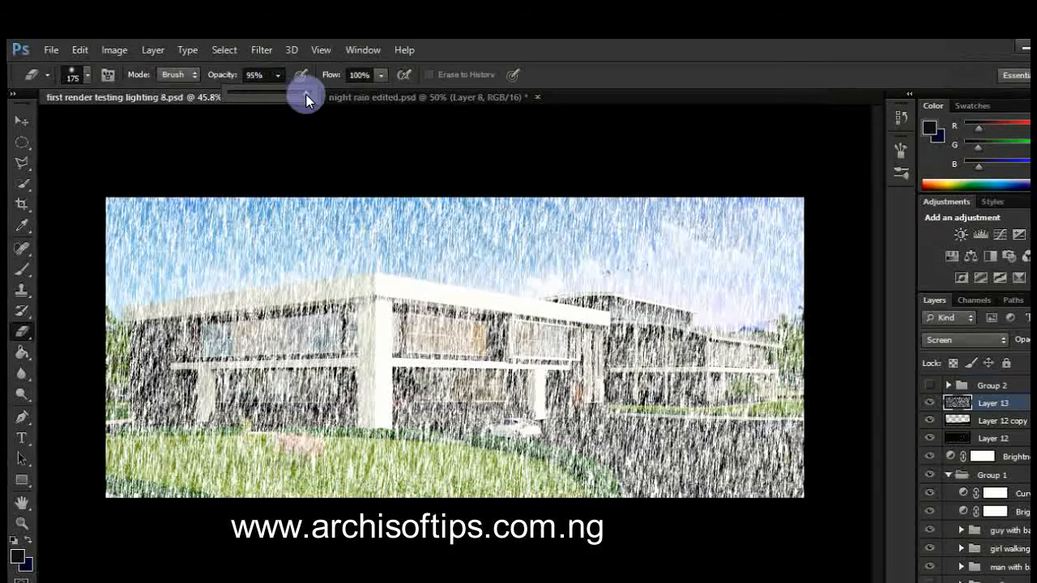
left_click_drag(306, 95, 308, 95)
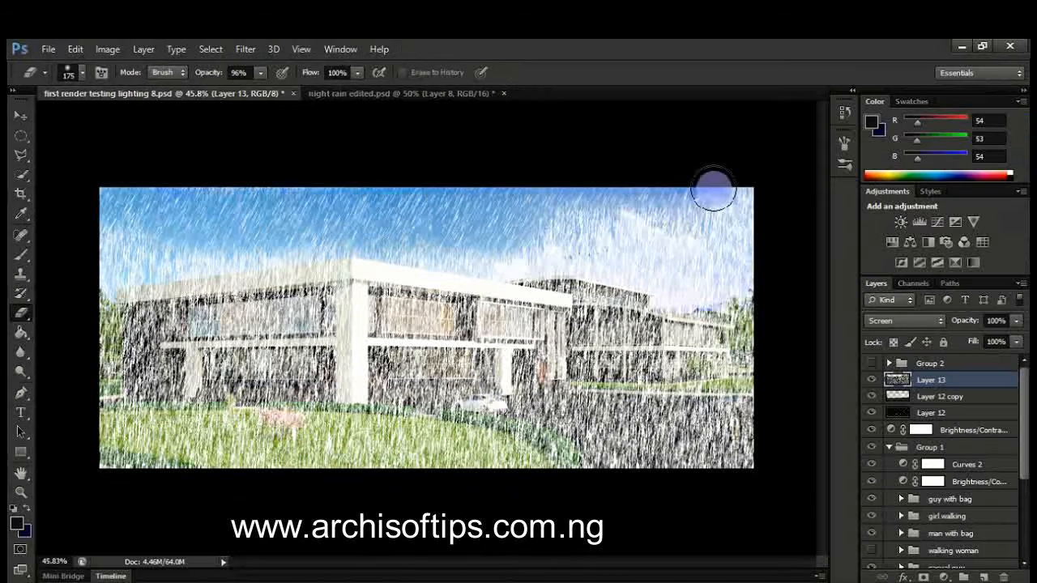
key("bracketright")
key("bracketright")
key("bracketright")
key("bracketright")
mouse_move(714, 189)
left_mouse_down()
mouse_move(688, 210)
mouse_move(486, 247)
left_mouse_up()
key("bracketright")
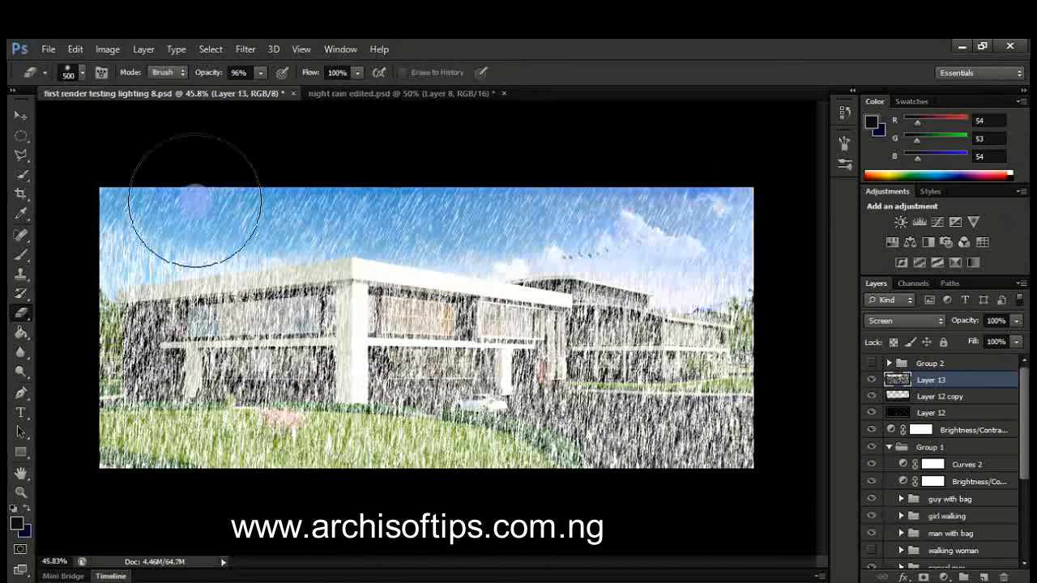
mouse_move(104, 243)
left_mouse_down()
mouse_move(544, 231)
mouse_move(728, 279)
mouse_move(607, 300)
mouse_move(741, 289)
mouse_move(413, 267)
mouse_move(389, 274)
left_mouse_up()
mouse_move(164, 276)
left_mouse_down()
mouse_move(128, 281)
mouse_move(230, 282)
mouse_move(98, 289)
left_mouse_up()
left_click(98, 289)
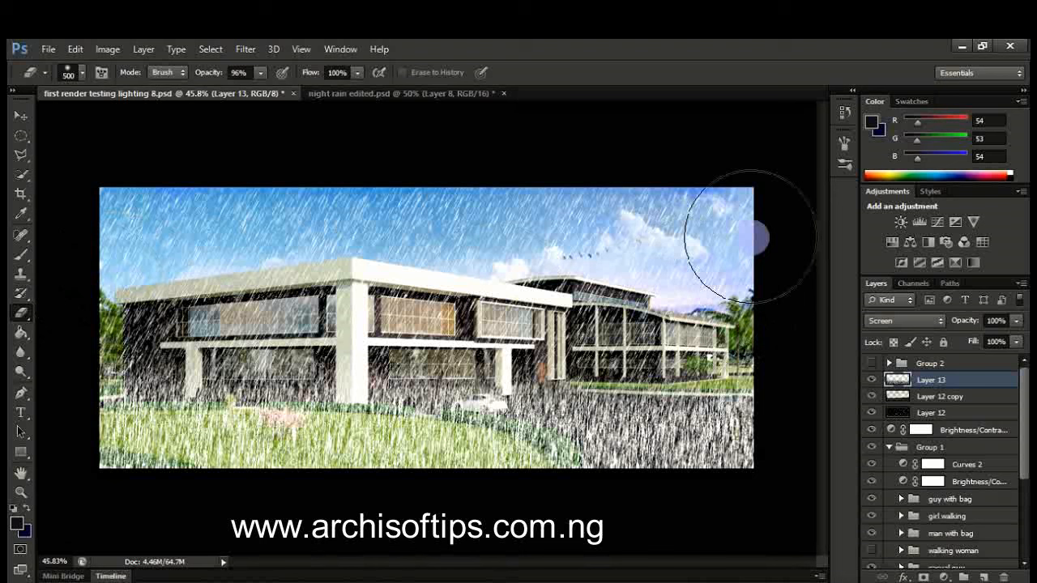
- Erase Layer 13's remaining rain over the building facades and side trees, reducing the Eraser to 400 px and keeping the foreground streaks
mouse_move(101, 284)
left_mouse_down()
mouse_move(202, 309)
mouse_move(172, 321)
left_mouse_up()
key("bracketleft")
key("bracketleft")
key("bracketleft")
key("bracketleft")
key("bracketleft")
key("bracketleft")
key("bracketleft")
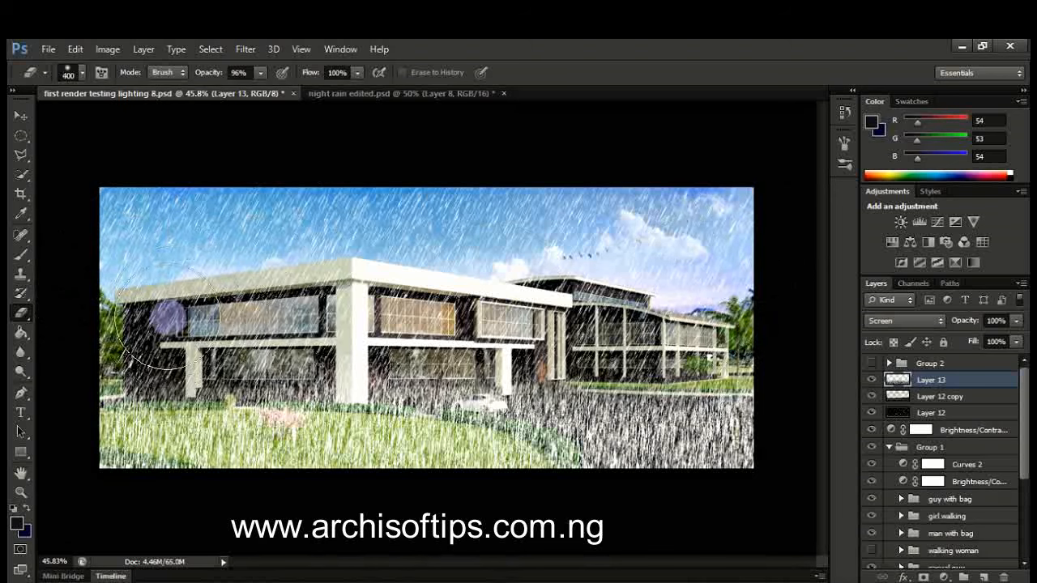
mouse_move(161, 344)
left_mouse_down()
mouse_move(251, 368)
mouse_move(376, 376)
mouse_move(365, 357)
mouse_move(375, 361)
mouse_move(364, 374)
mouse_move(477, 366)
mouse_move(374, 377)
mouse_move(402, 377)
mouse_move(321, 360)
mouse_move(479, 371)
mouse_move(336, 385)
mouse_move(716, 356)
left_mouse_up()
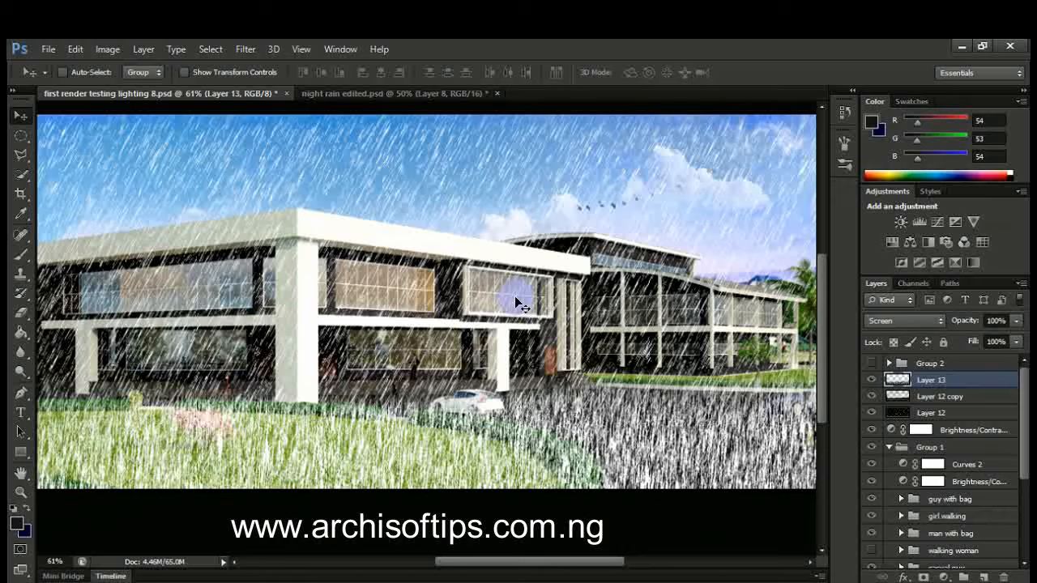
- Soften the foreground rain on Layer 13 with a Gaussian Blur and lower the layer's opacity to 49%
scroll(519, 304, "down", 1)
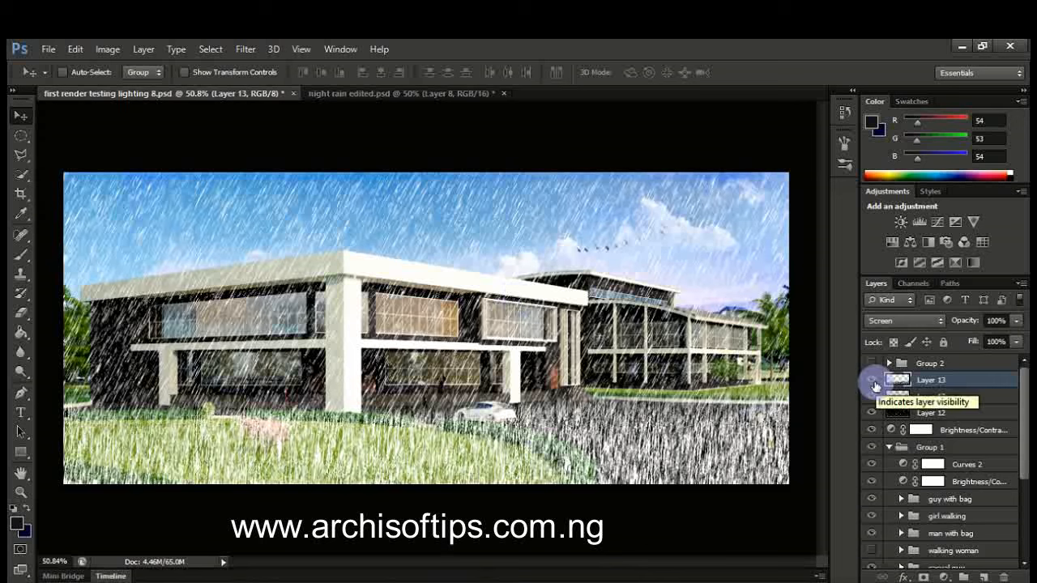
left_click(251, 51)
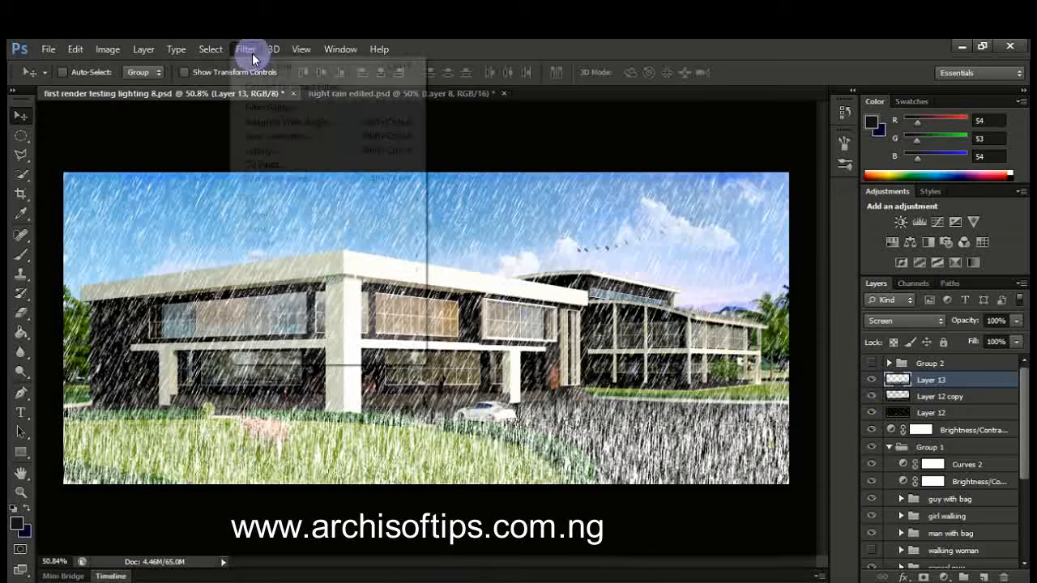
mouse_move(366, 200)
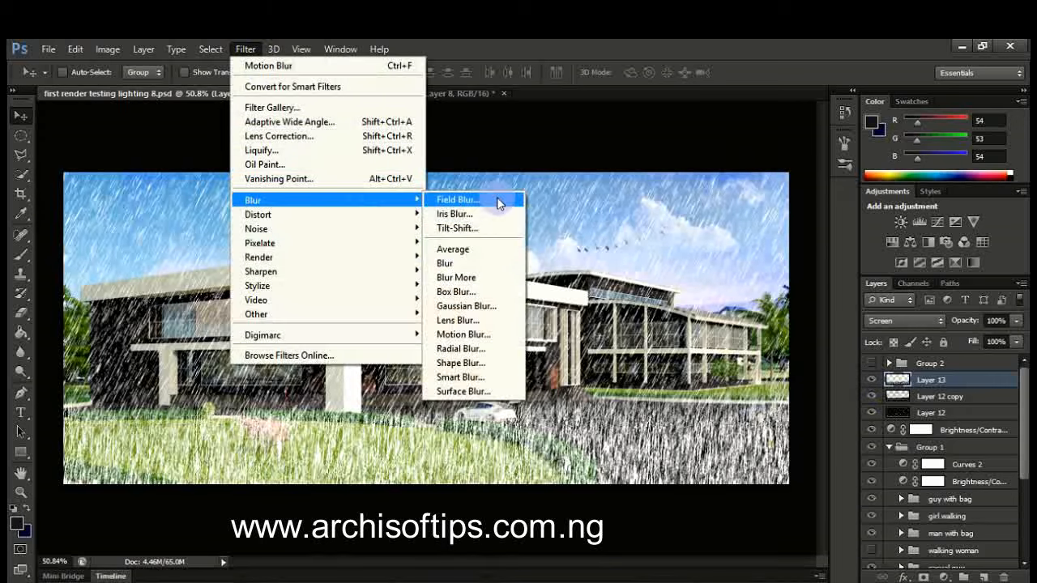
left_click(496, 307)
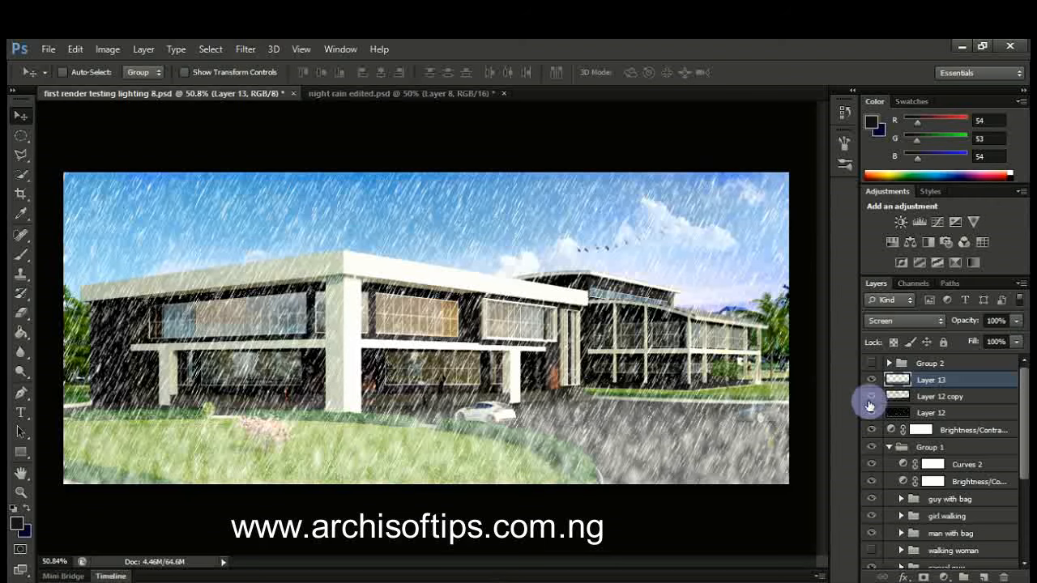
left_click_drag(1017, 321, 993, 338)
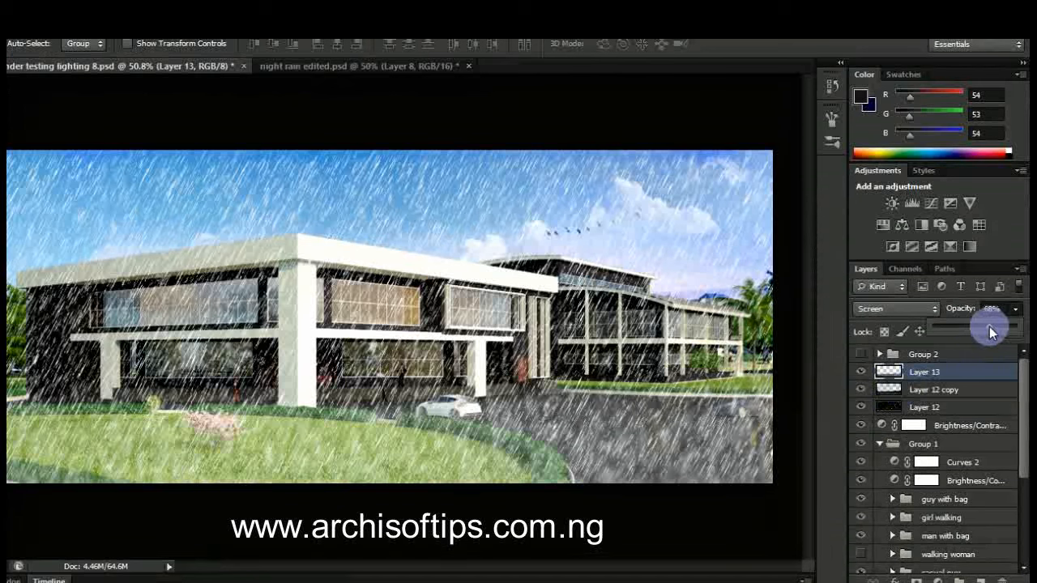
left_click_drag(992, 333, 976, 332)
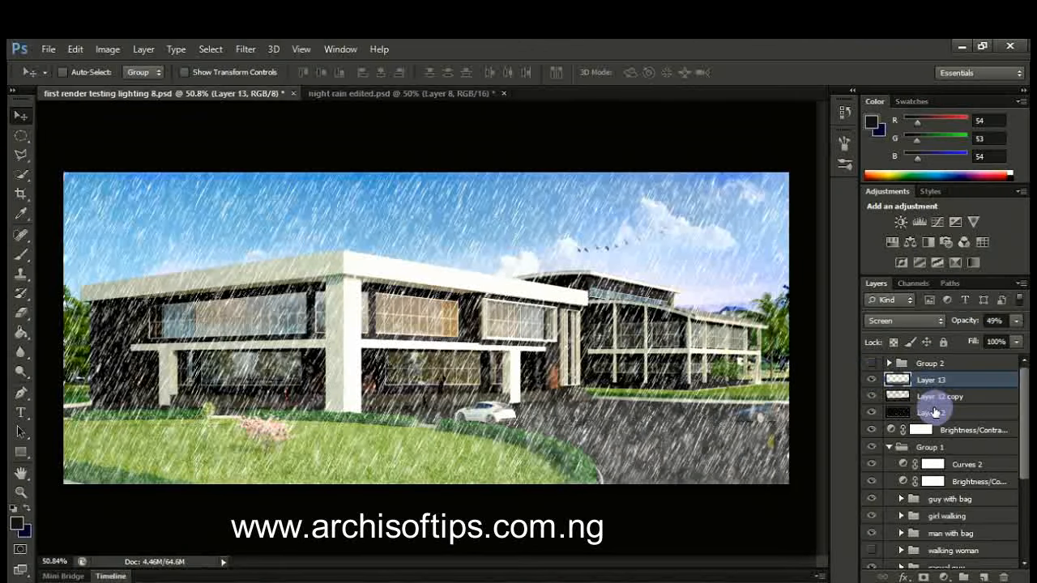
- Group Layer 13, Layer 12 copy and Layer 12, and compare the image with and without the rain group
left_click(937, 414, "shift")
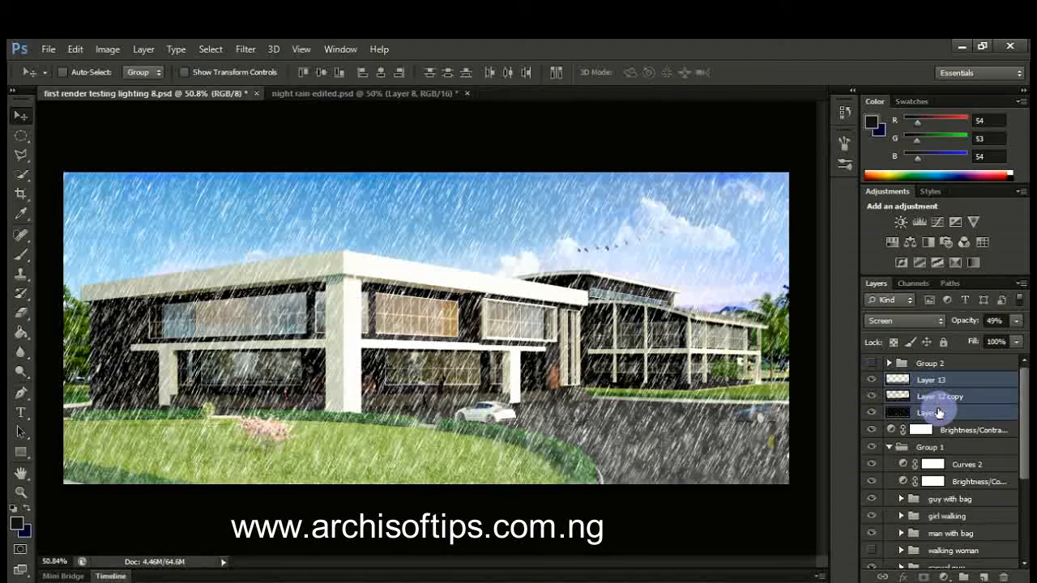
key("ctrl+g")
left_click(871, 380)
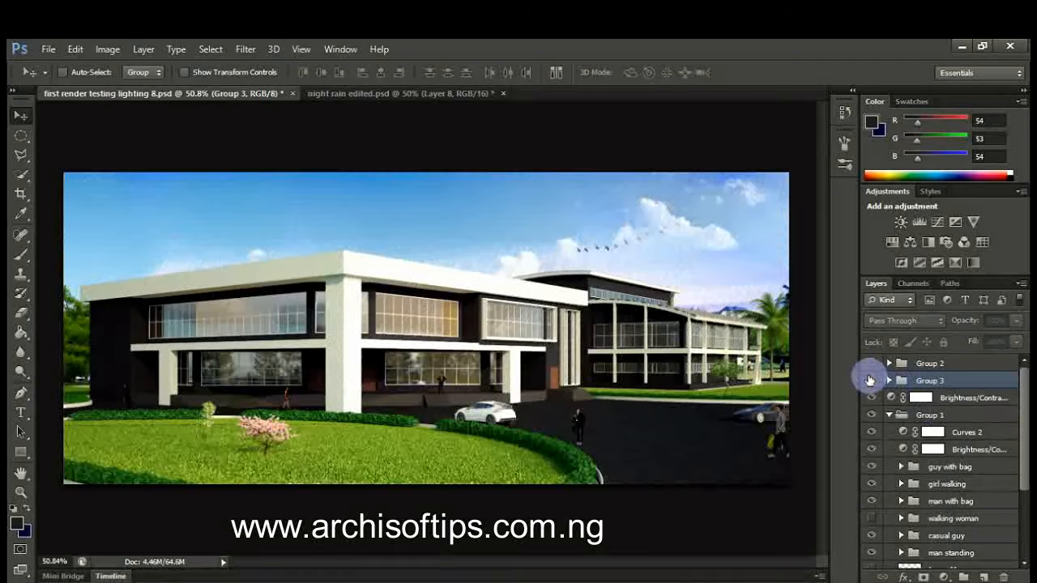
left_click(871, 380)
left_click(873, 382)
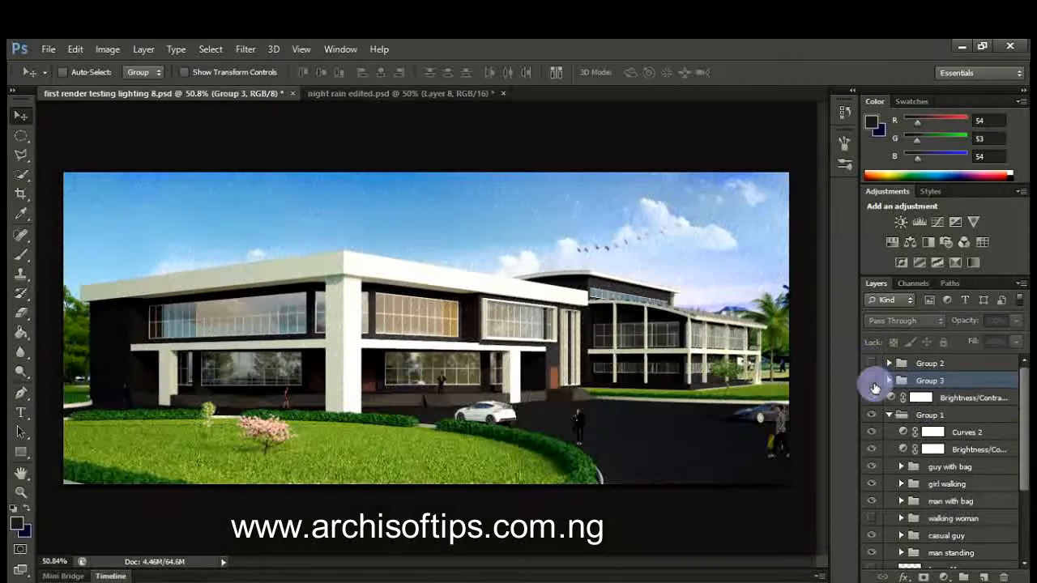
left_click(873, 383)
left_click(874, 382)
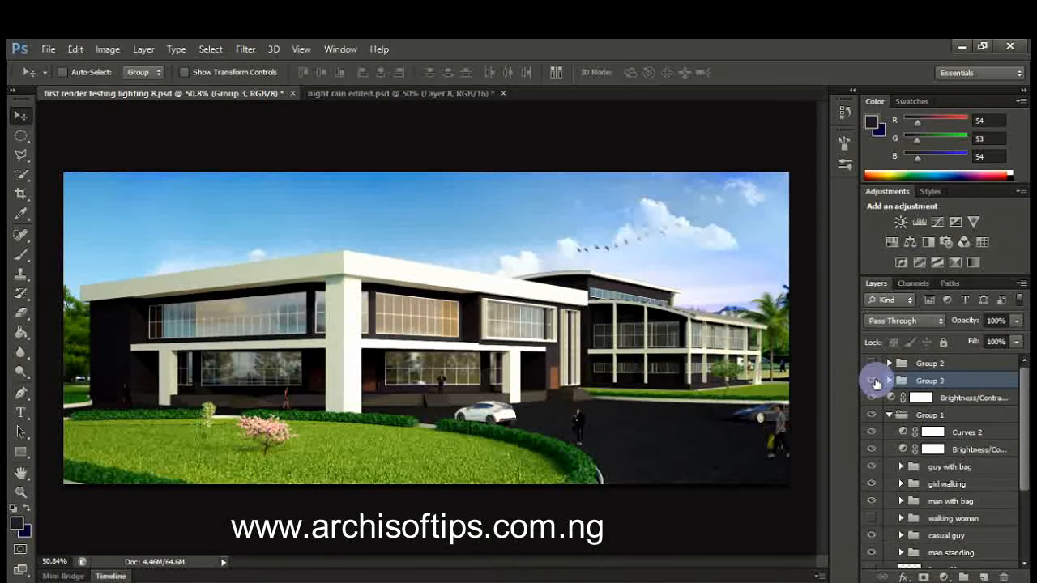
left_click(872, 381)
- Lower the opacity of the rain group, Group 3, to 93% and expand it to list its three layers
left_click(889, 381)
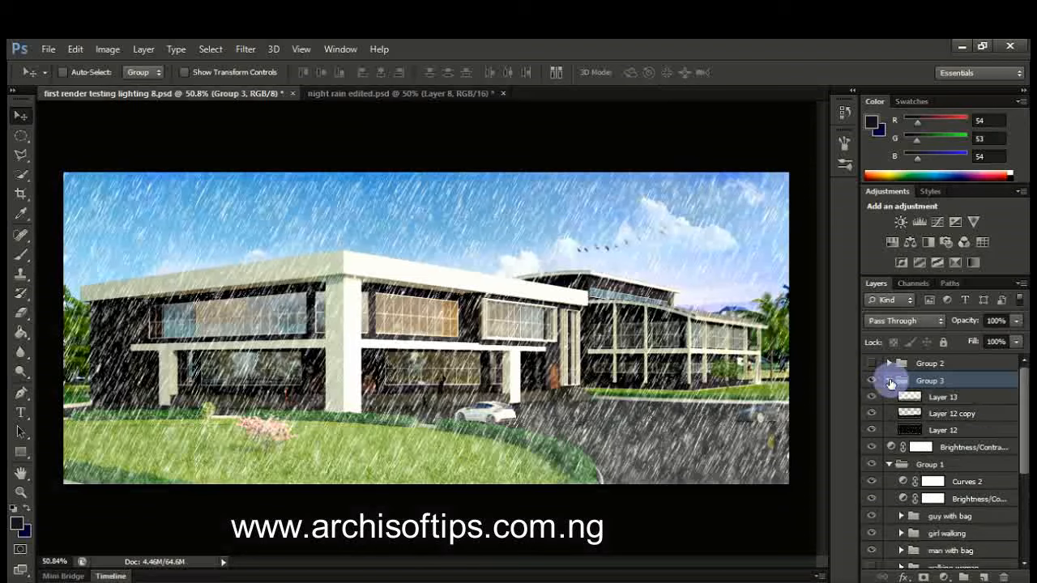
left_click(890, 381)
left_click(890, 381)
left_click(890, 381)
left_click(1017, 322)
mouse_move(1018, 310)
left_mouse_down()
mouse_move(993, 326)
mouse_move(1013, 330)
left_mouse_up()
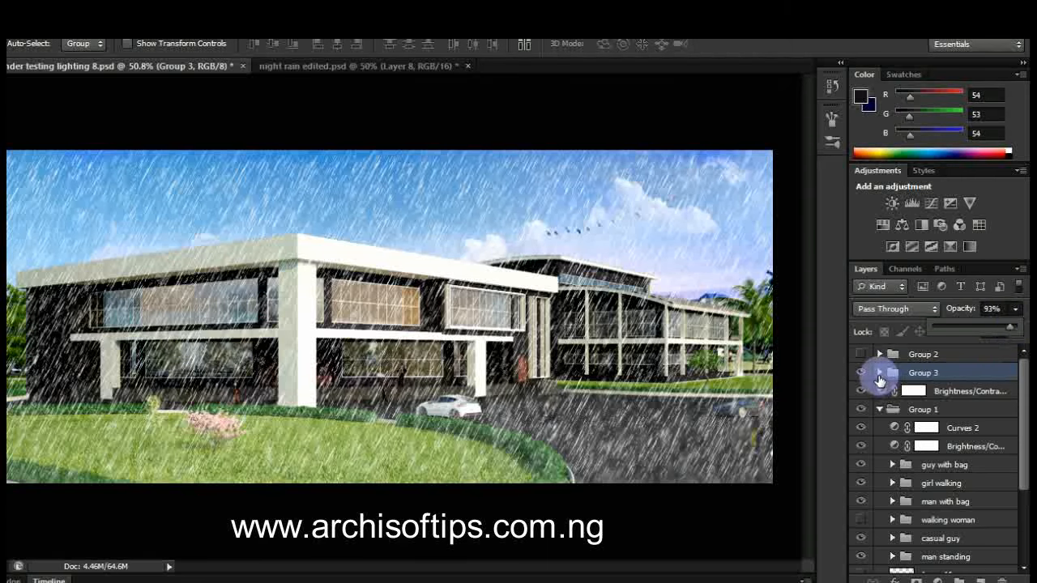
left_click(880, 379)
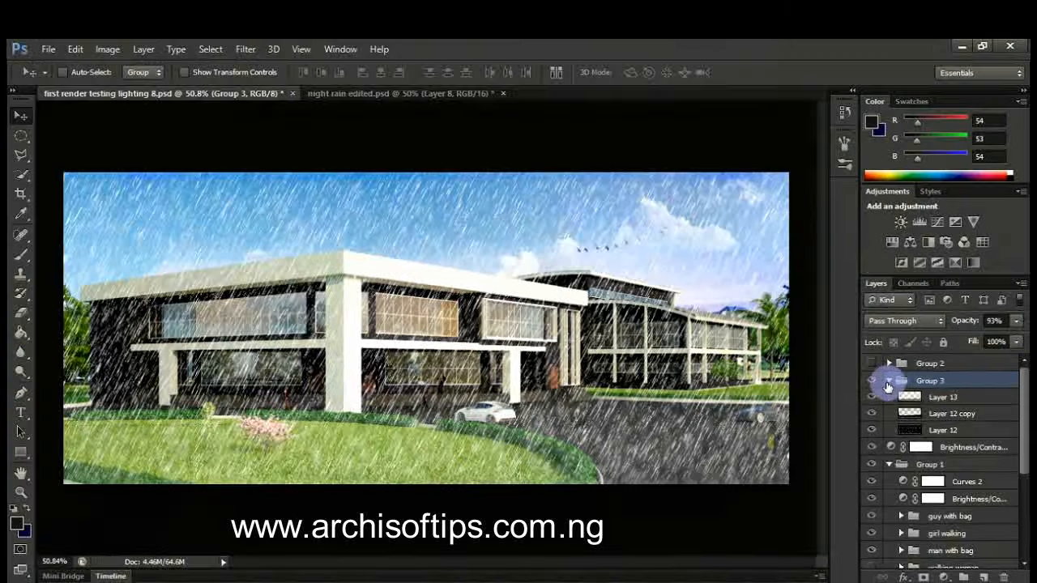
- Duplicate the rain layer, Layer 12, and apply a Lens Blur with a Radius of 18 to the copy
left_click(935, 430)
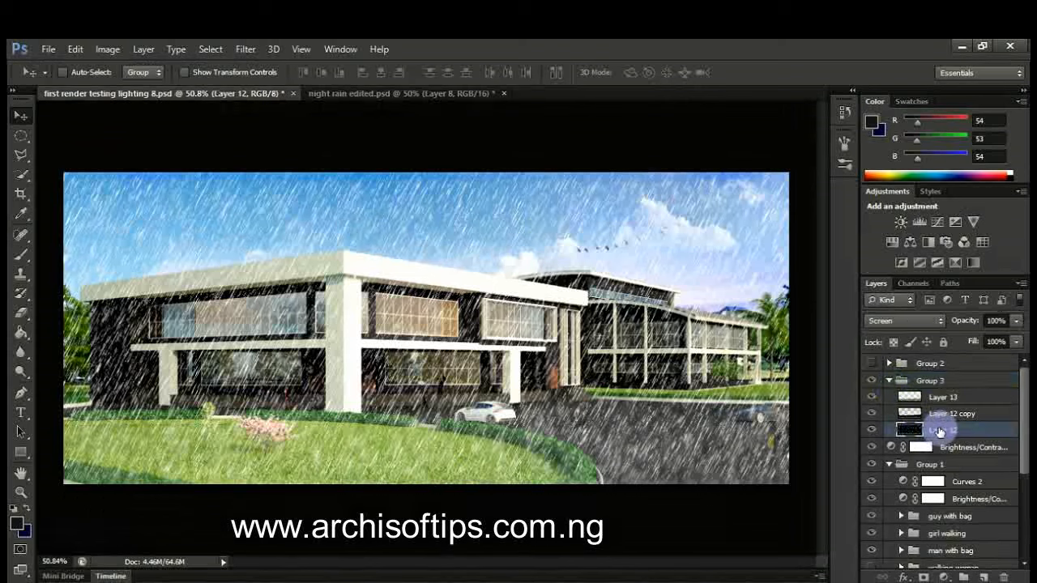
key("ctrl+j")
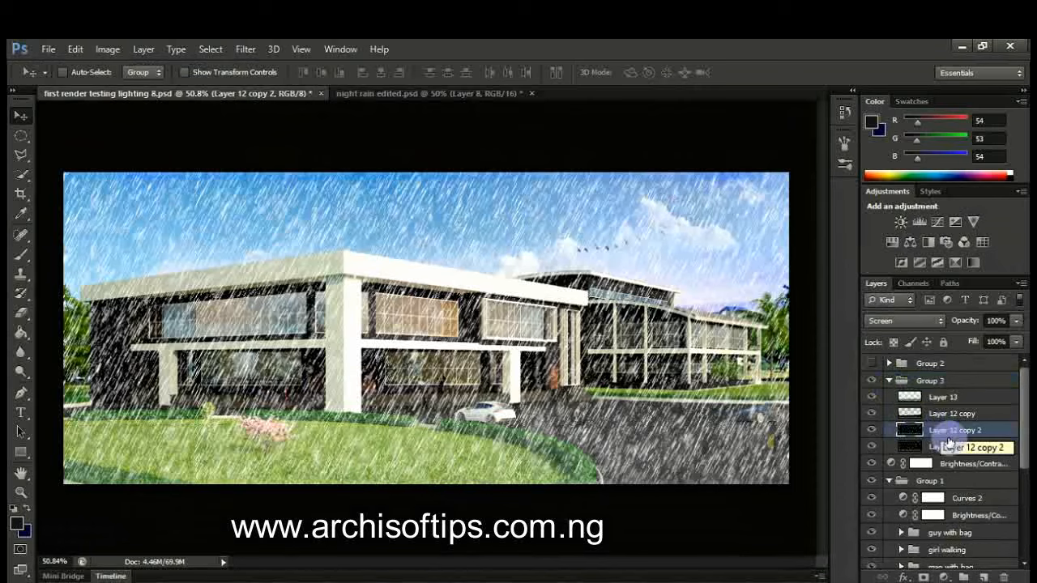
left_click(254, 51)
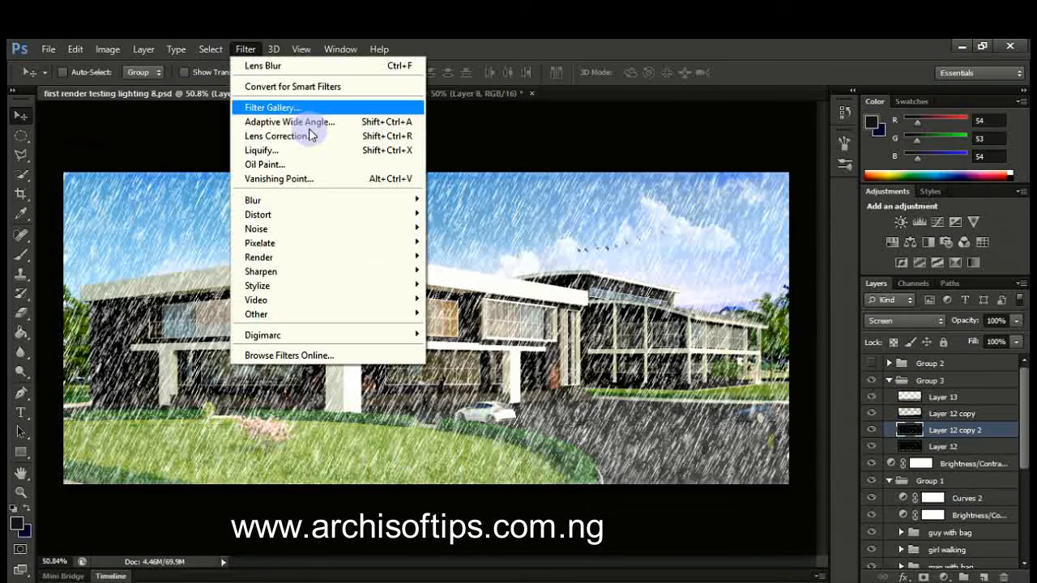
mouse_move(359, 201)
left_click(479, 325)
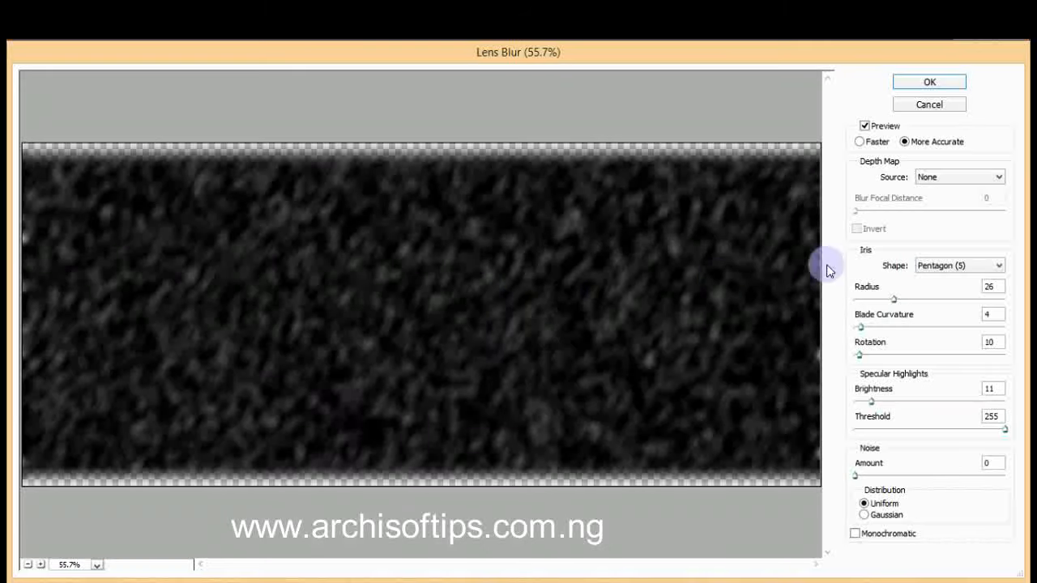
left_click(866, 301)
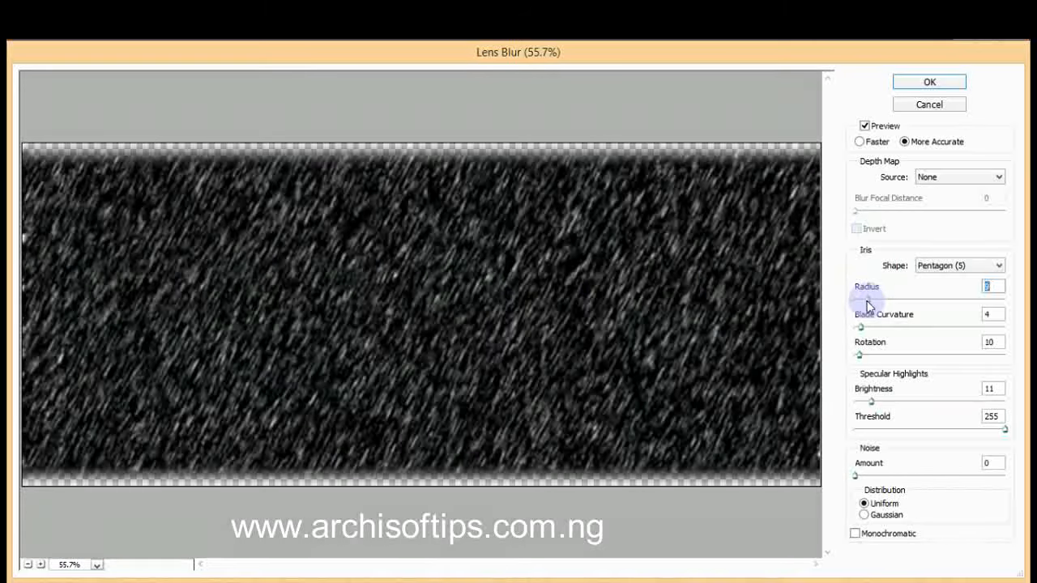
left_click_drag(864, 298, 883, 296)
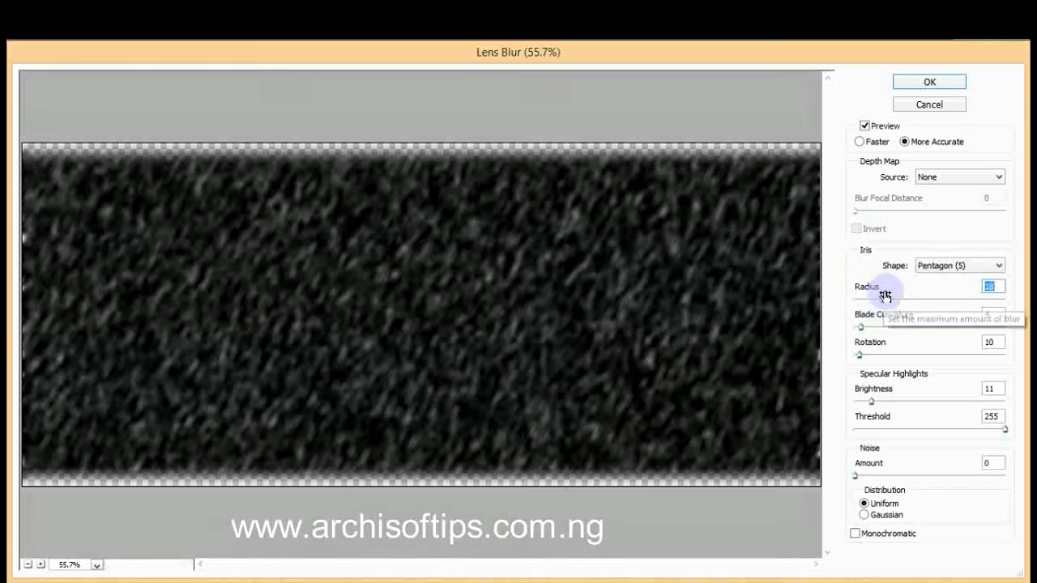
left_click(932, 83)
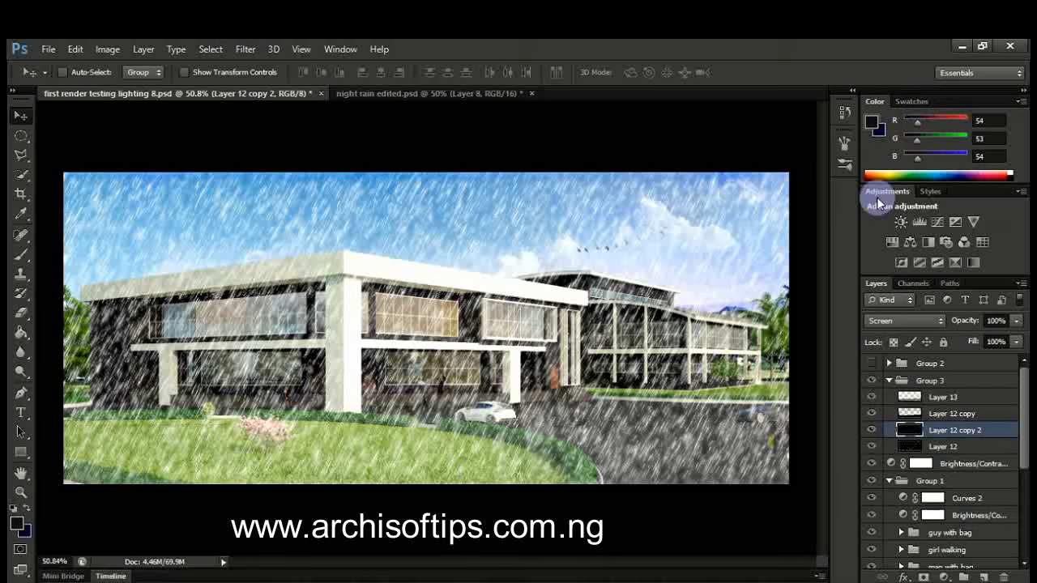
- Lower the opacity of Layer 12 copy 2 to 22% and compare the rain with and without it
left_click(1016, 321)
left_click_drag(982, 337, 953, 328)
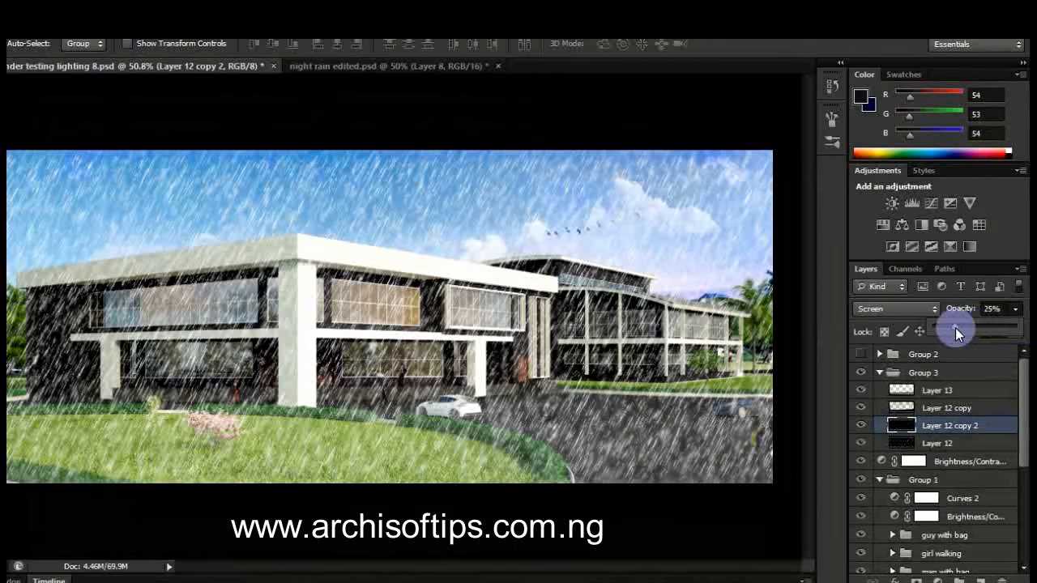
left_click(862, 426)
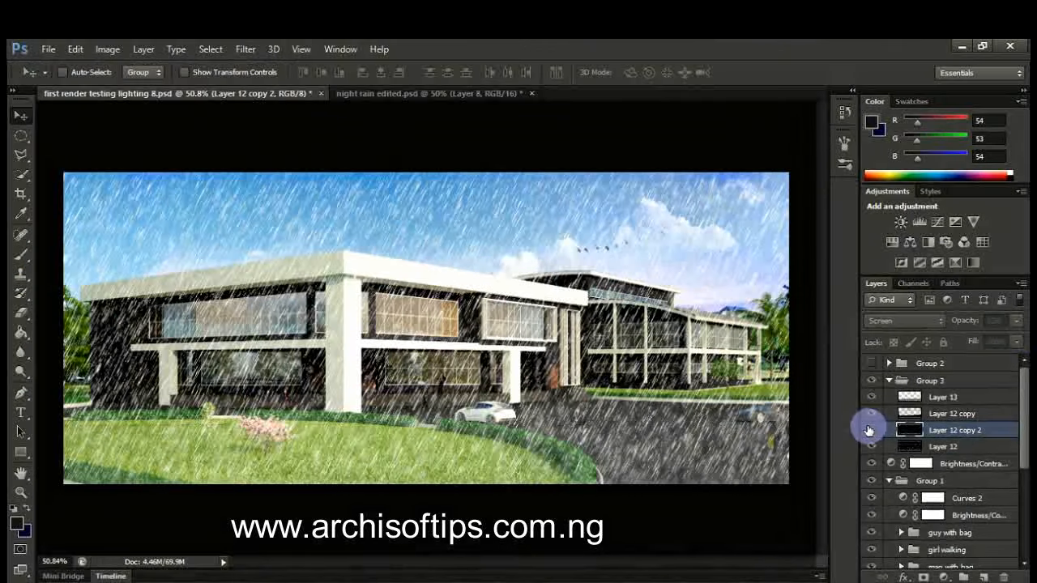
left_click(869, 431)
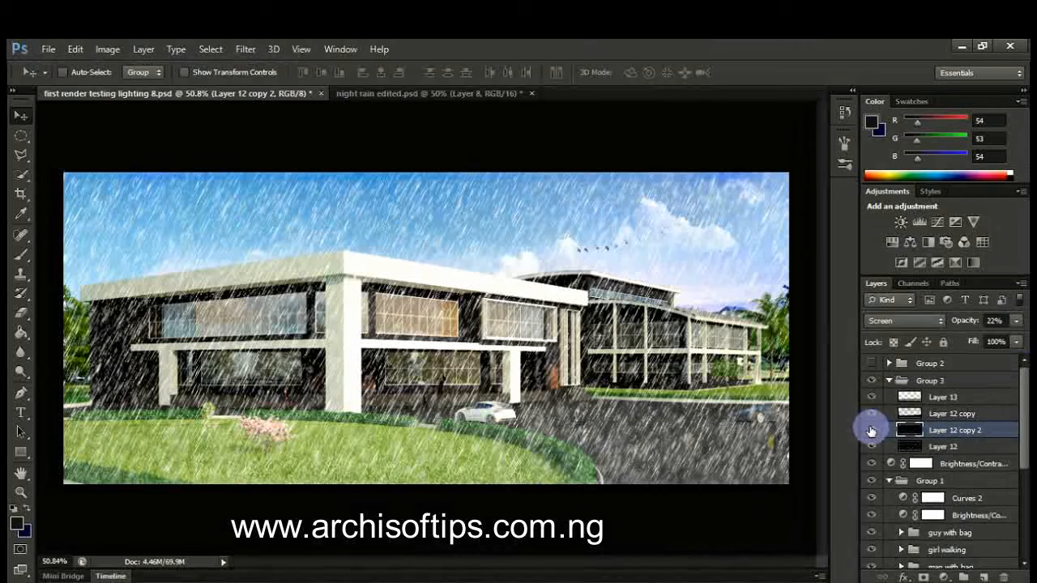
scroll(613, 316, "down", 1)
scroll(346, 323, "up", 1)
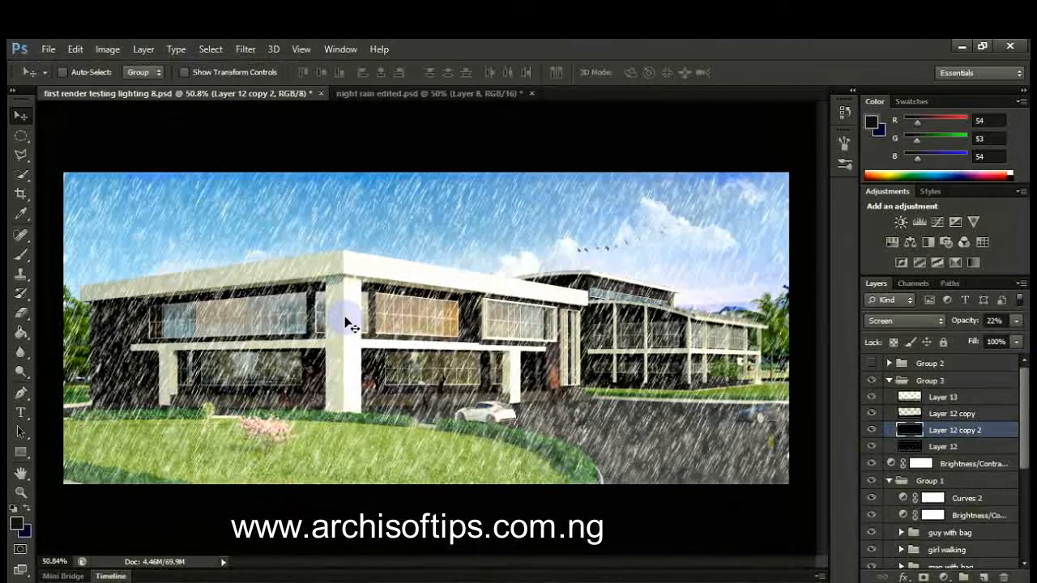
scroll(486, 349, "down", 1)
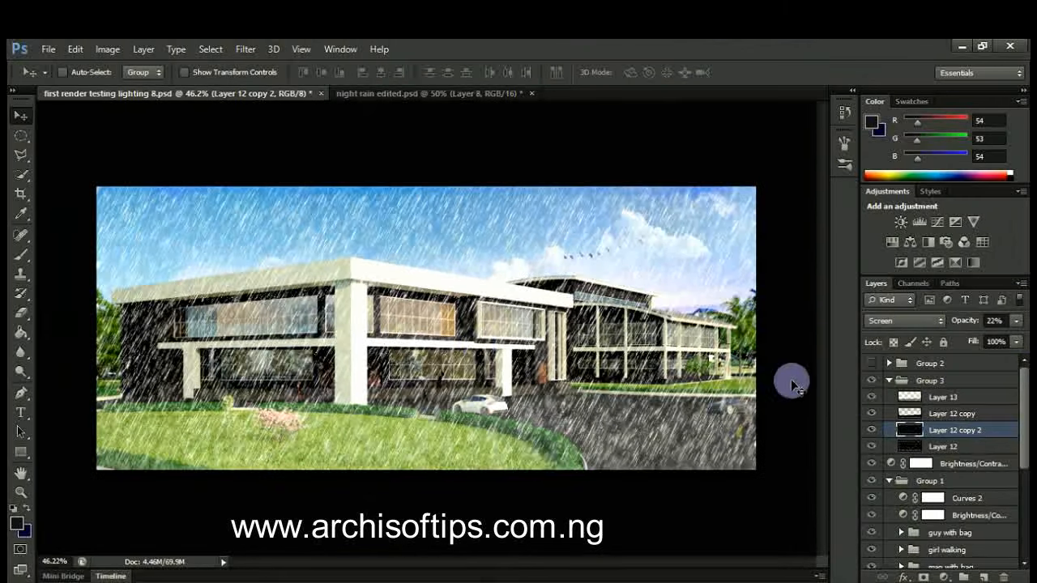
- Compare the image with and without Group 2 and the rain group, Group 3, leaving only Group 3 shown
left_click(875, 364)
left_click(874, 365)
left_click(874, 365)
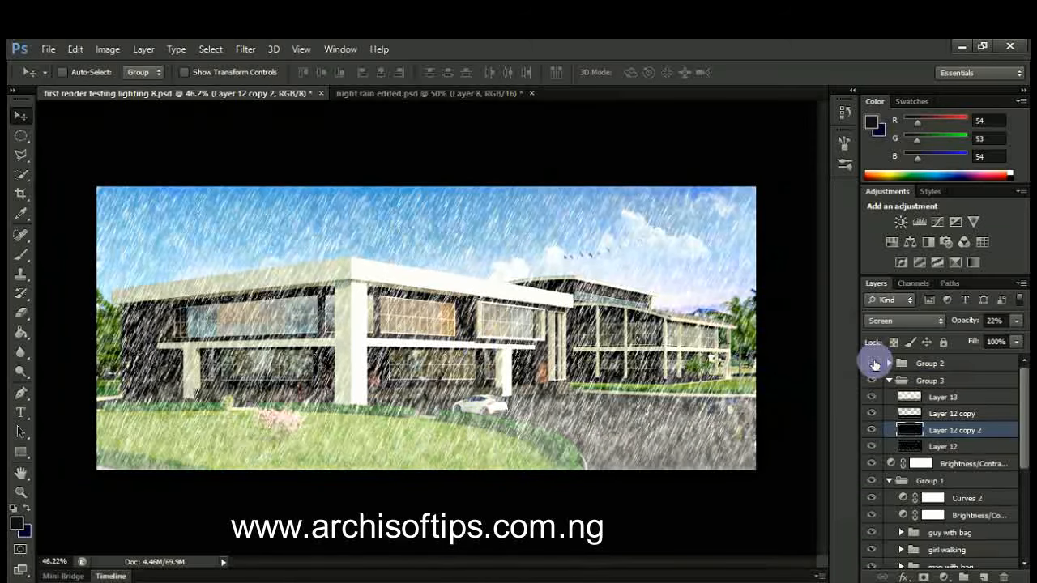
left_click(875, 365)
left_click(874, 364)
left_click(874, 364)
left_click(867, 380)
left_click(870, 367)
left_click(869, 367)
left_click(873, 383)
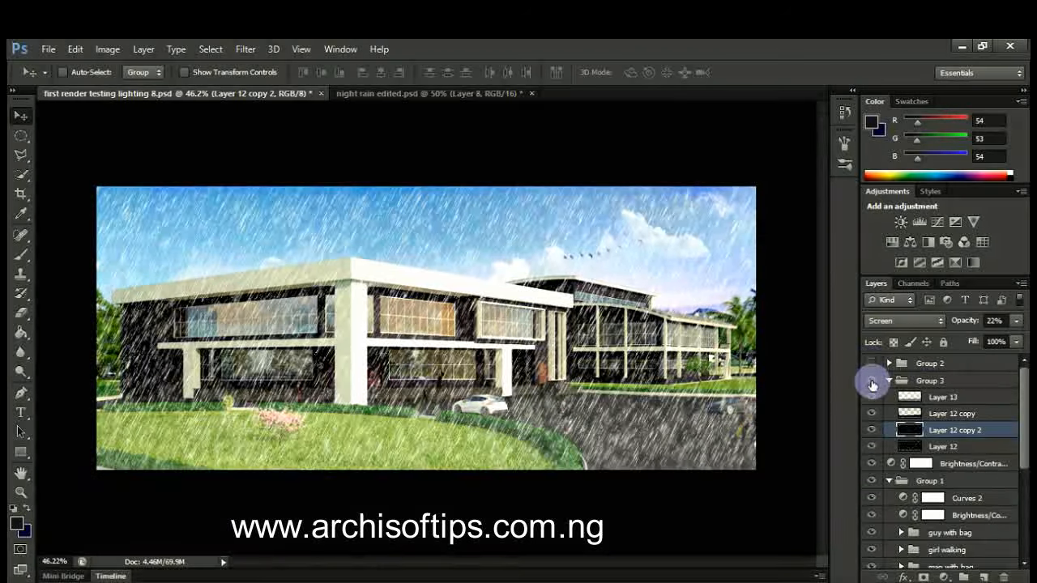
left_click(873, 383)
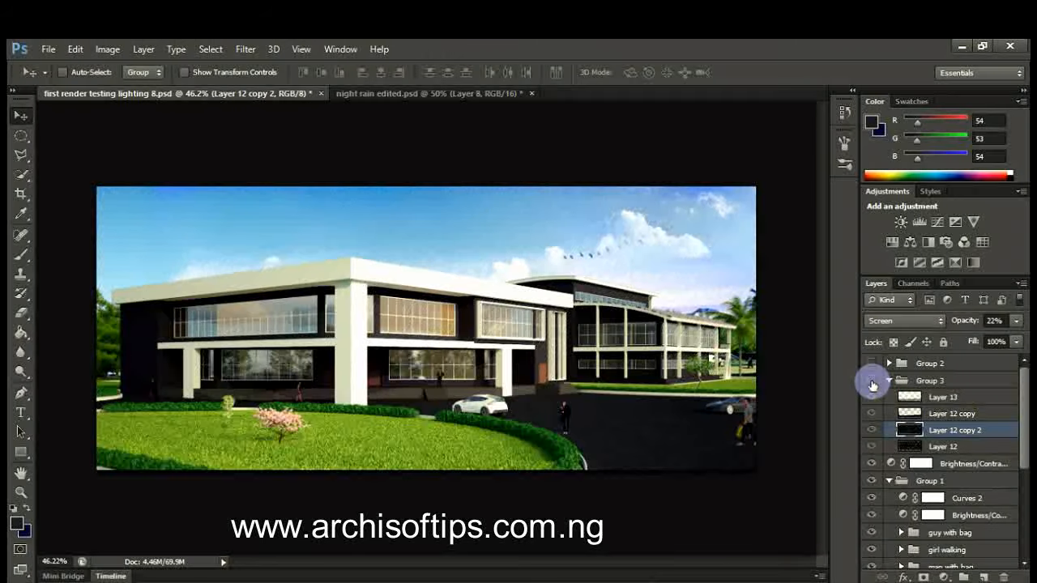
left_click(873, 384)
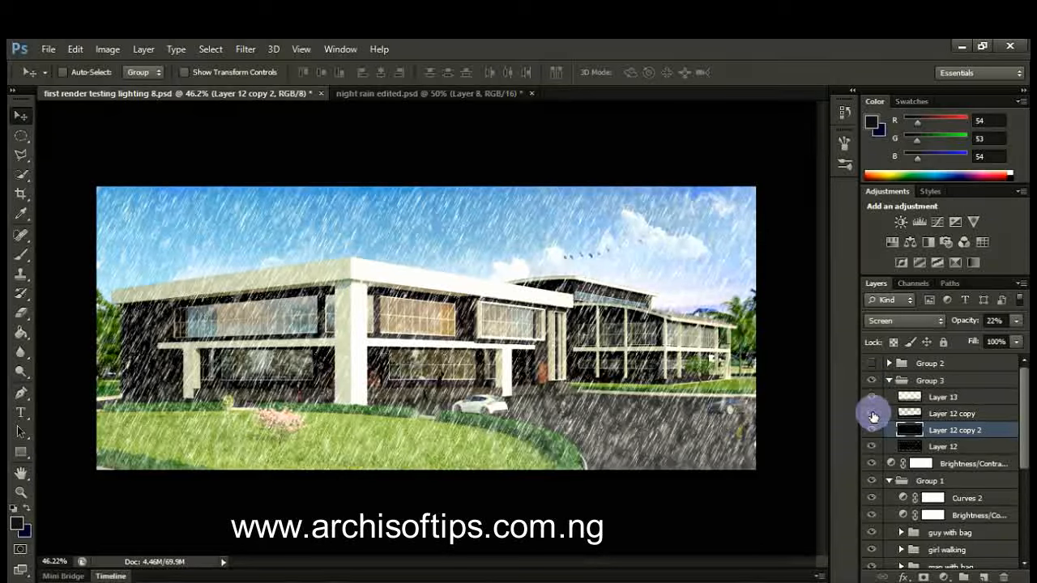
- Collapse and hide the rain group, Group 3, and activate the Brush tool
left_click(889, 380)
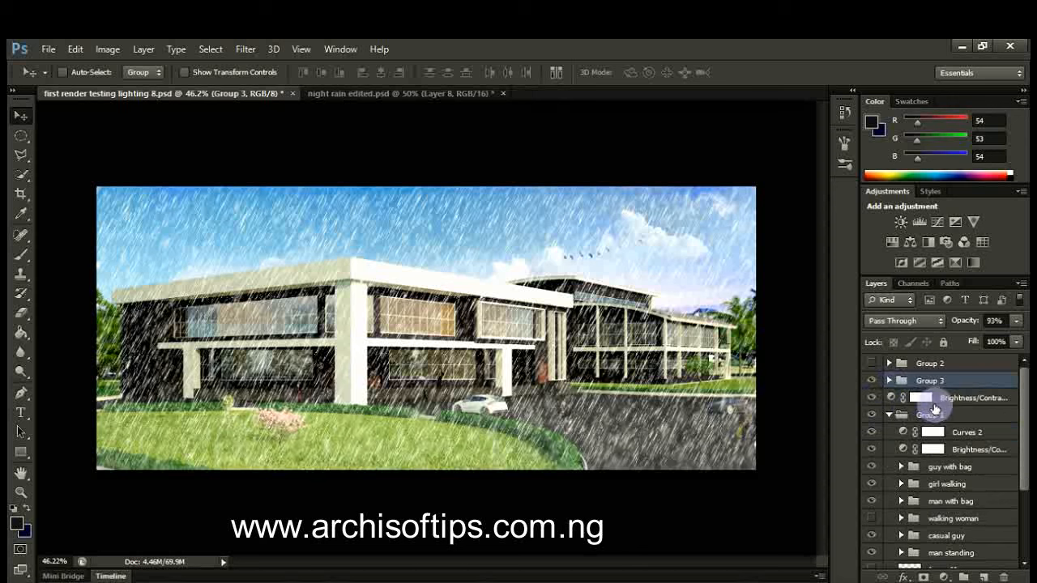
scroll(932, 419, "down", 1)
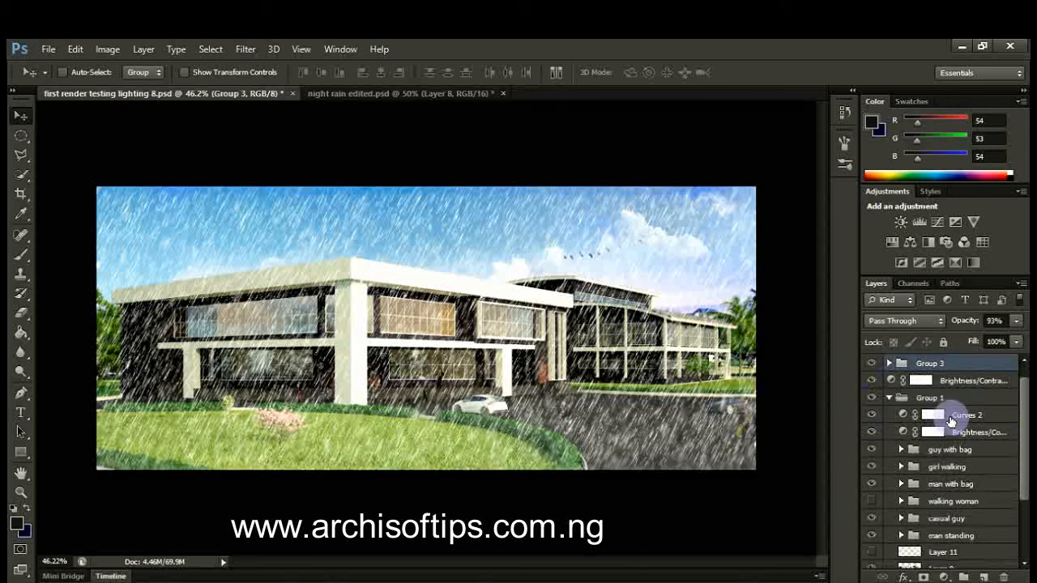
scroll(940, 454, "down", 5)
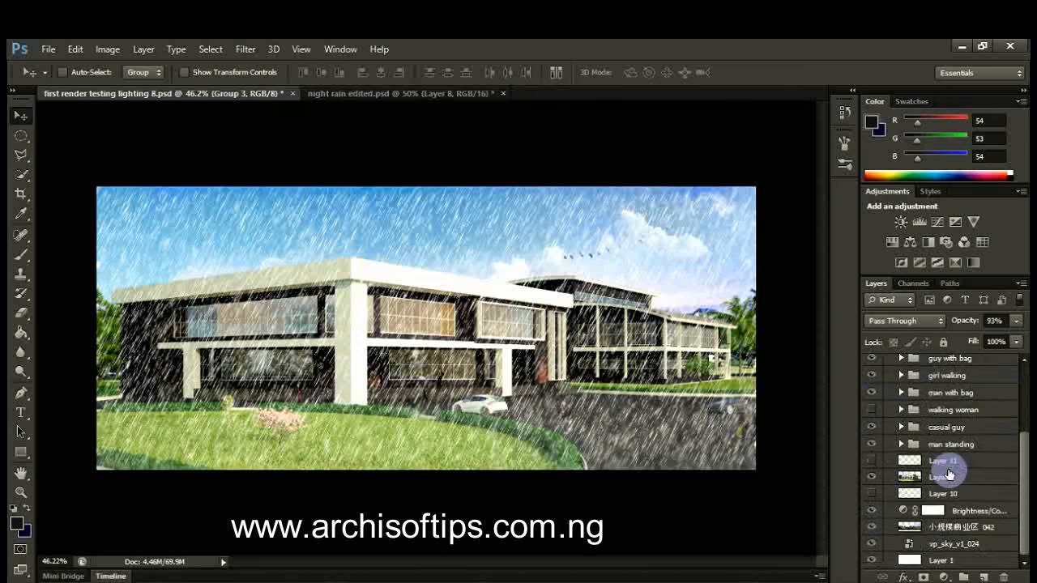
scroll(898, 454, "up", 6)
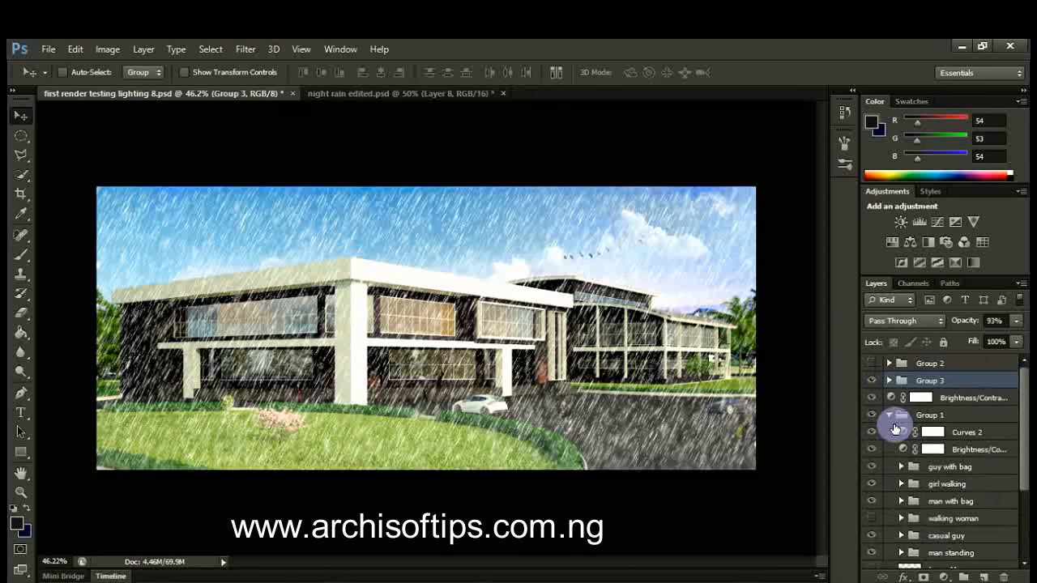
left_click(873, 381)
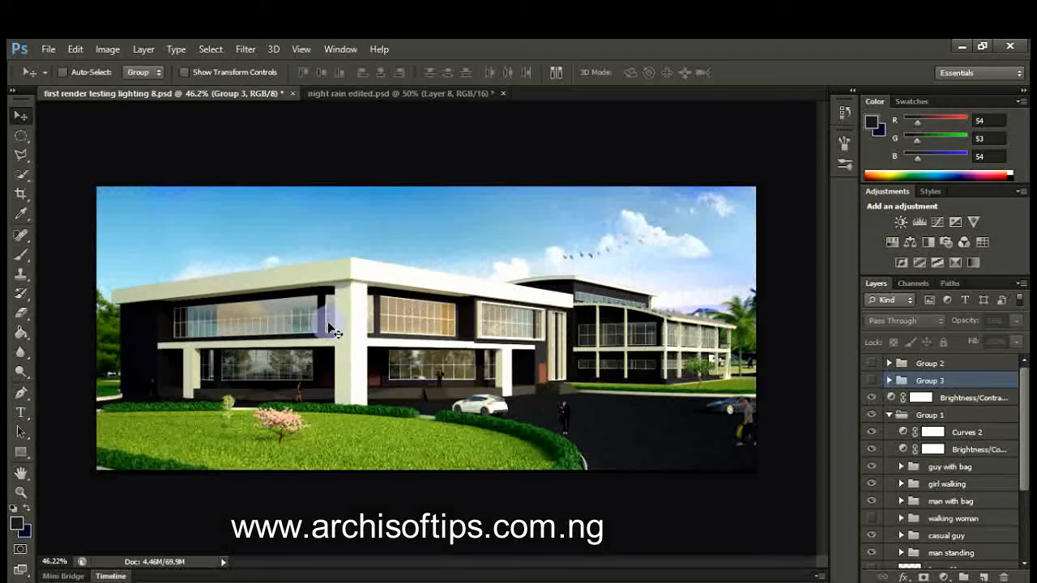
left_click(23, 257)
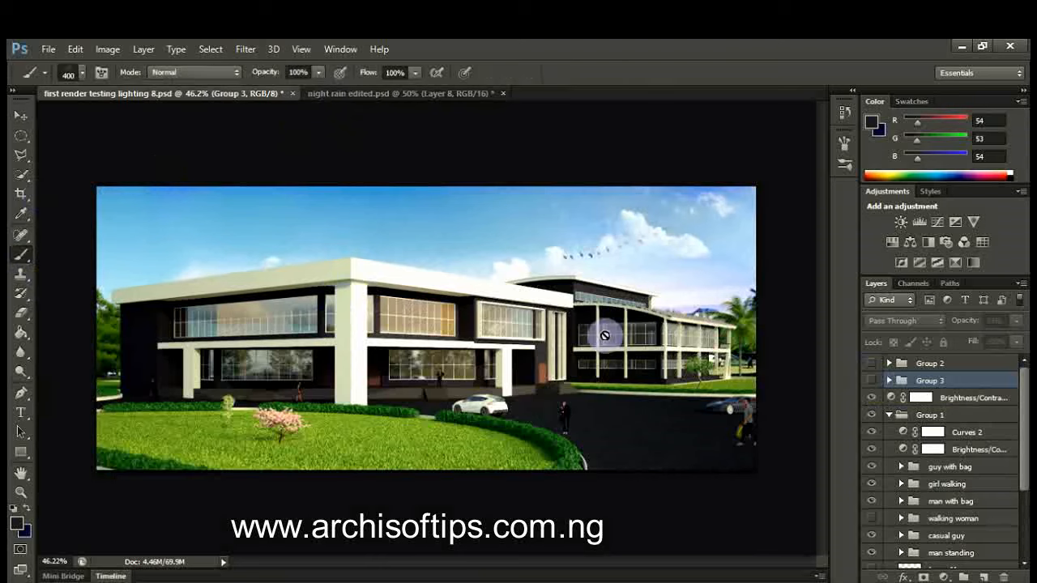
left_click(986, 574)
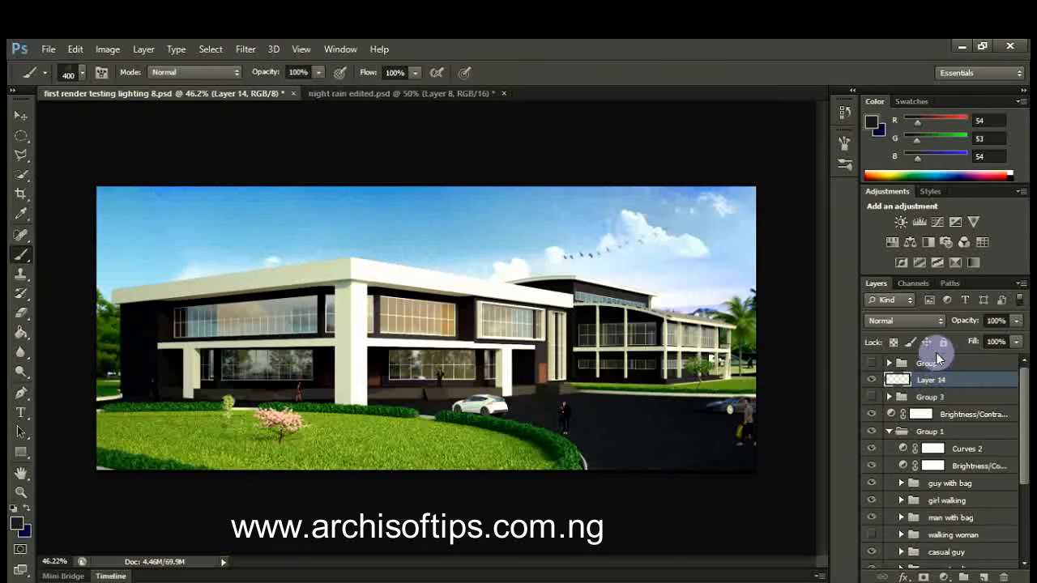
scroll(938, 357, "down", 1)
scroll(944, 387, "down", 1)
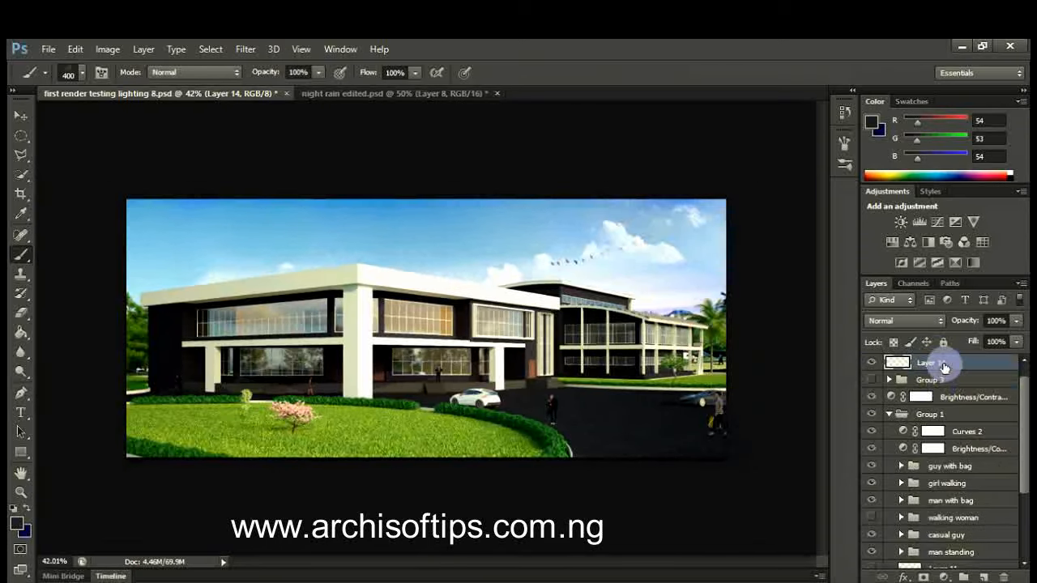
left_click_drag(945, 368, 953, 501)
scroll(943, 446, "down", 4)
scroll(943, 423, "up", 3)
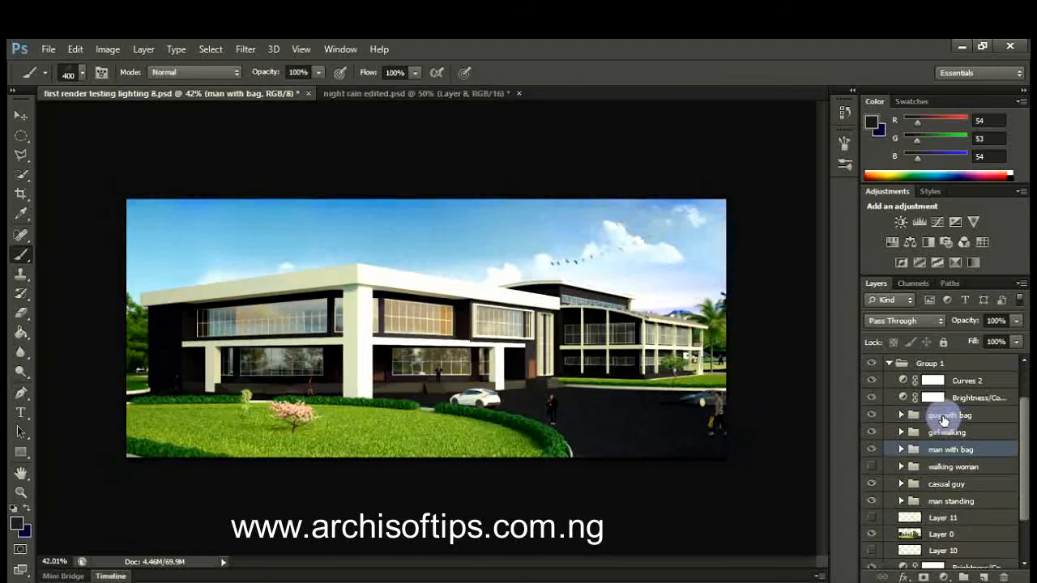
key("ctrl+z")
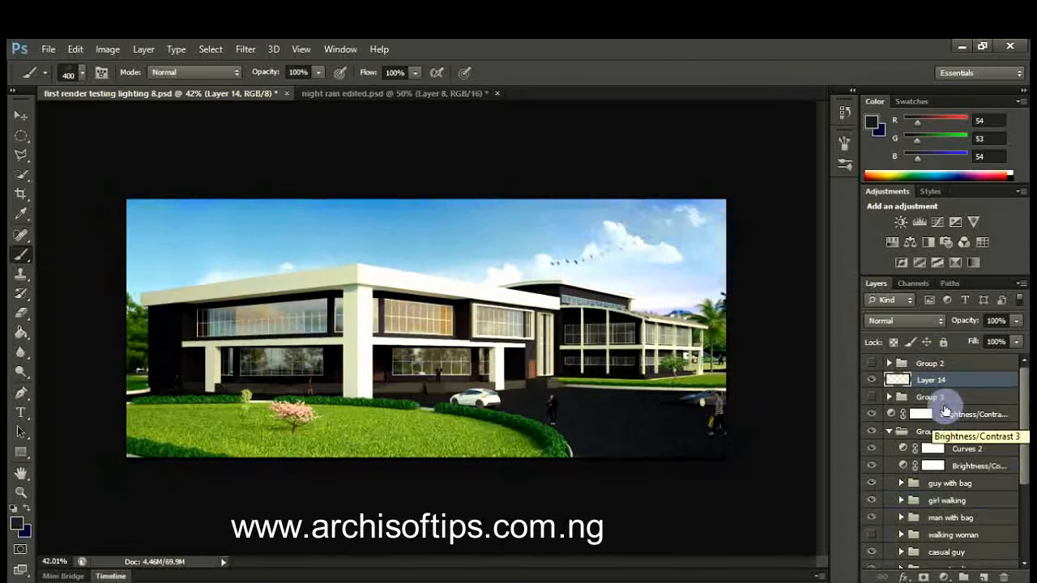
left_click(946, 411)
- Add a new layer above the 小规模商业区 042 layer and move it above the Brightness/Contrast adjustment, below Layer 10
scroll(961, 454, "down", 5)
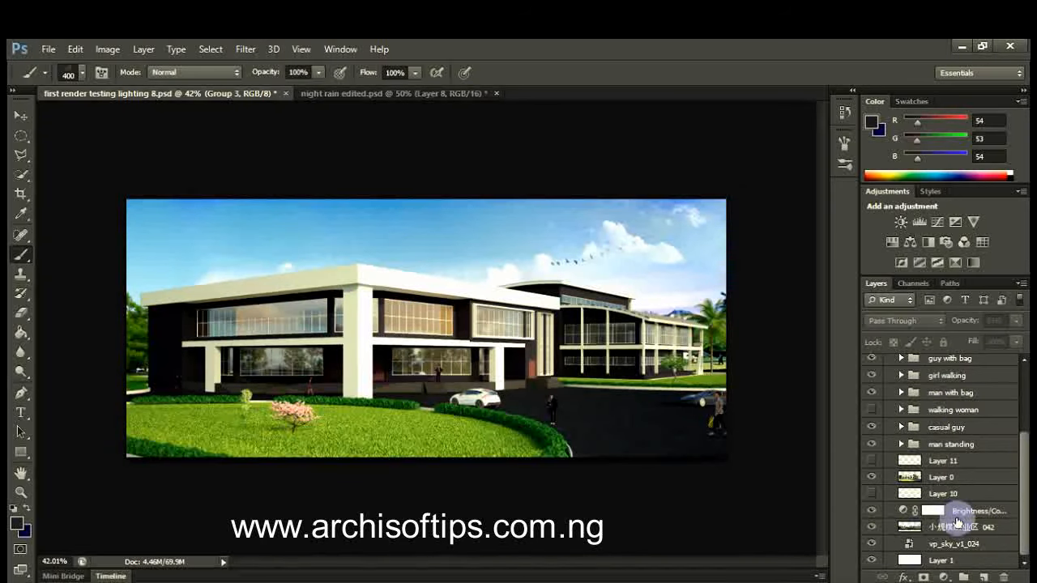
left_click(958, 525)
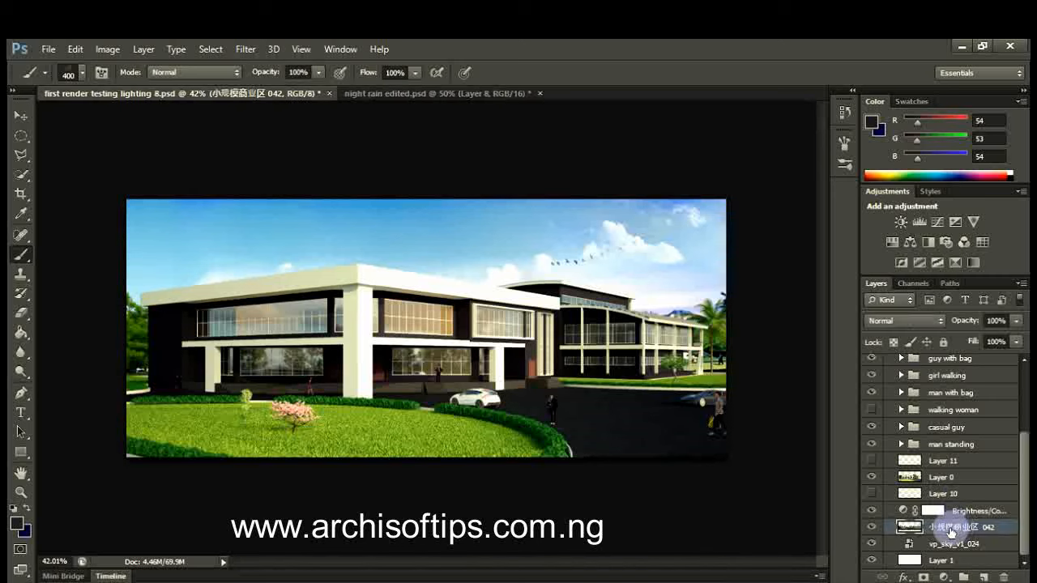
left_click(983, 576)
left_click_drag(970, 538, 963, 509)
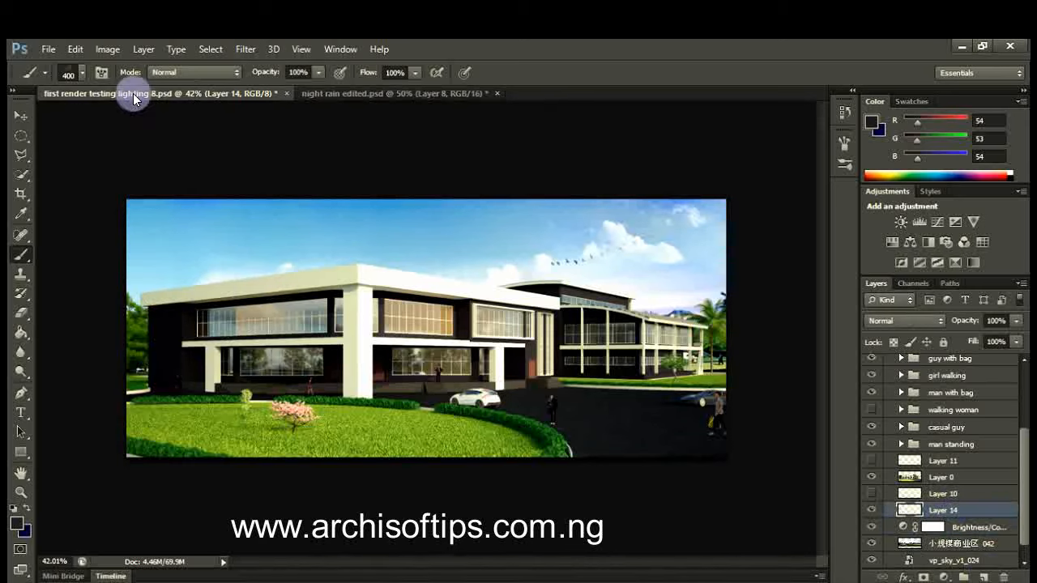
- Choose the single-branch 1200 px lightning brush preset and reduce its size to 800 px
left_click(81, 72)
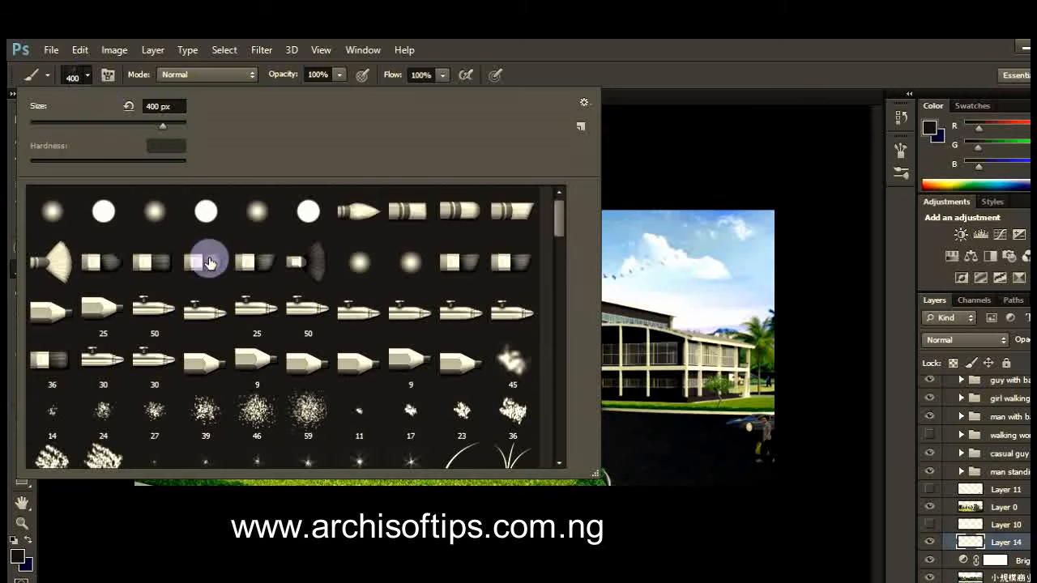
scroll(260, 285, "down", 1)
scroll(262, 292, "down", 6)
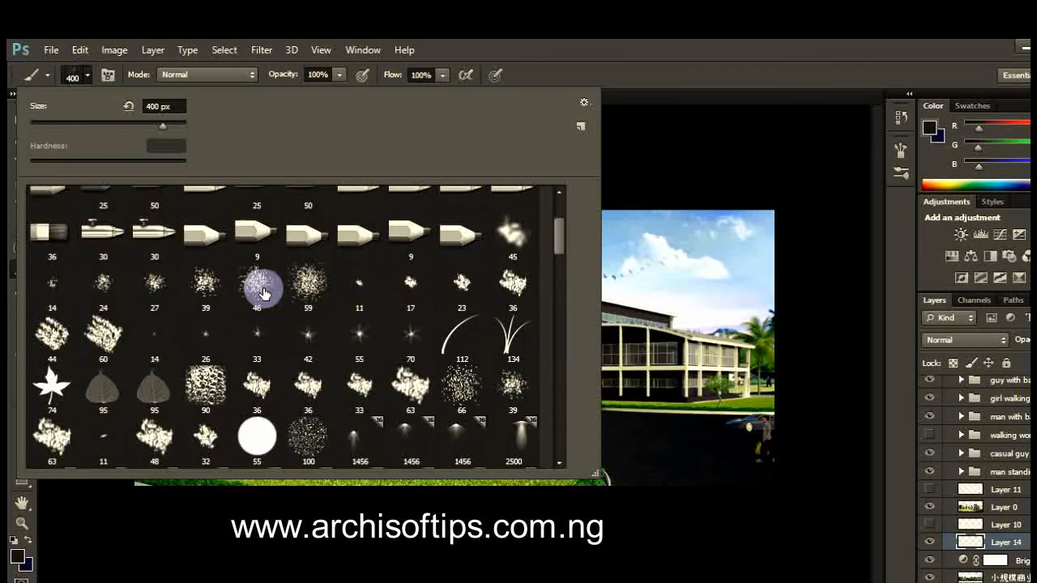
left_click_drag(559, 279, 566, 337)
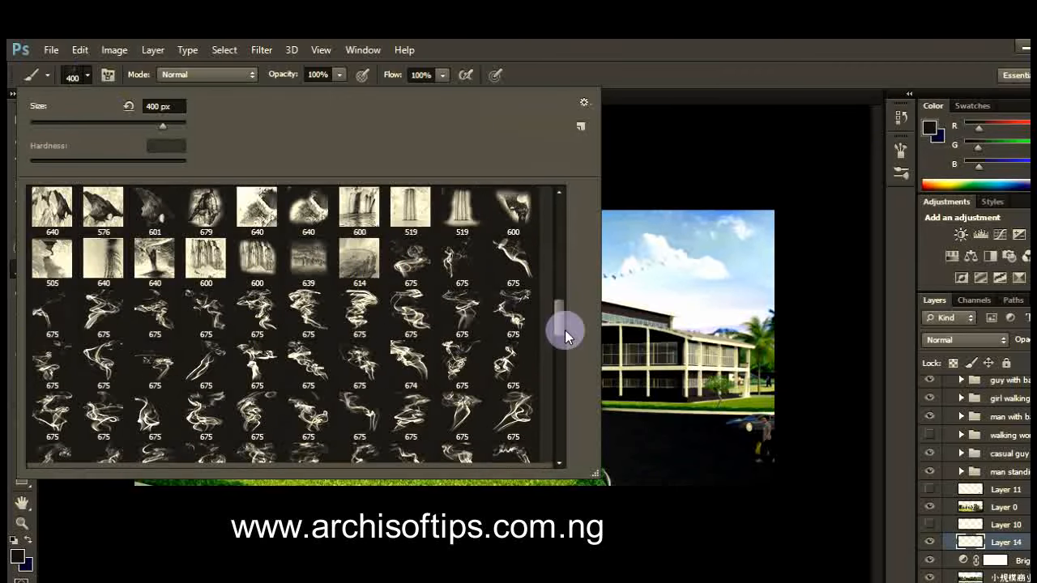
scroll(566, 337, "down", 3)
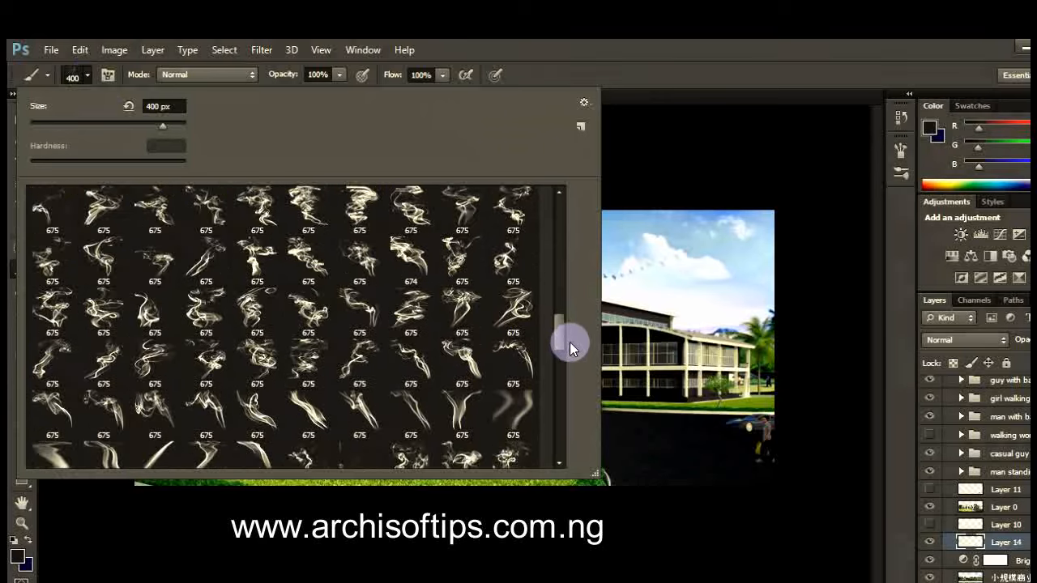
scroll(562, 349, "down", 4)
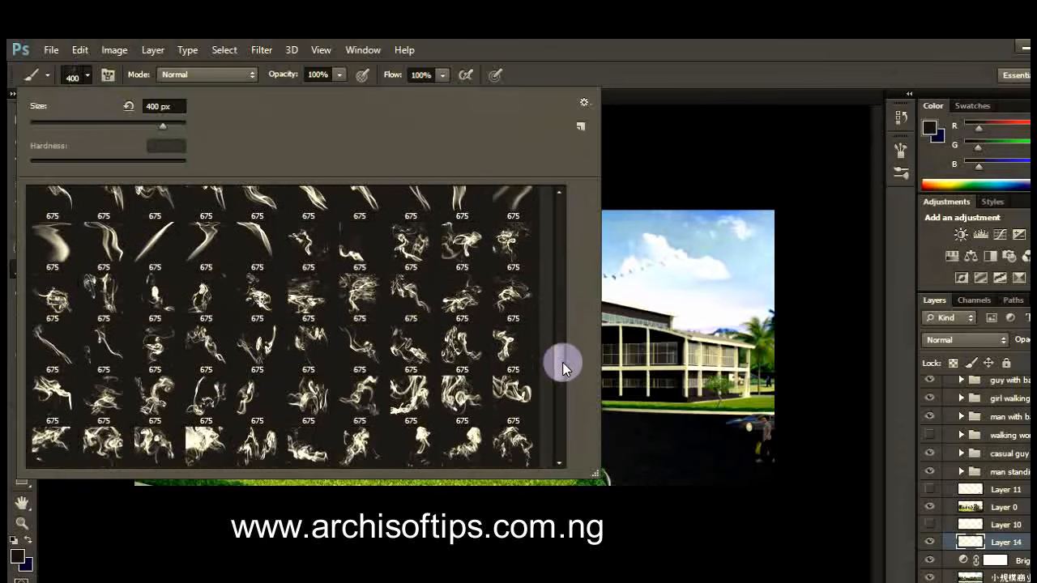
scroll(565, 374, "down", 6)
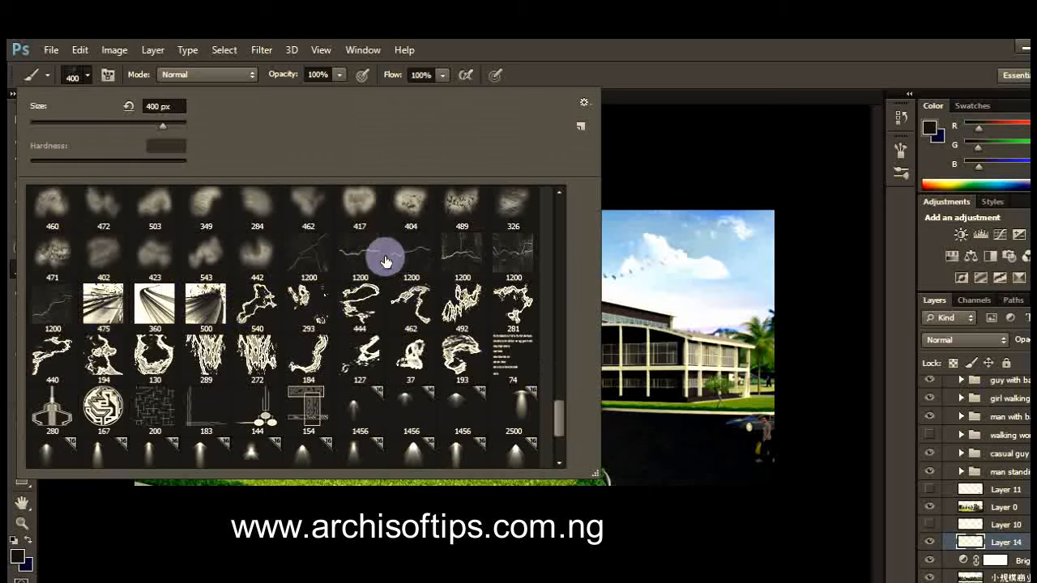
double_click(63, 308)
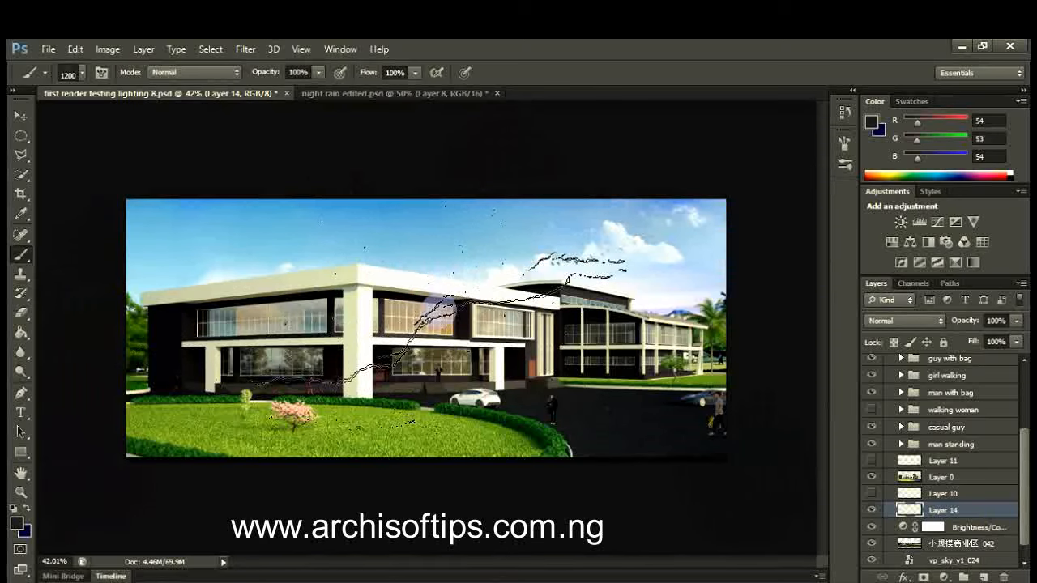
key("bracketleft")
key("bracketleft")
key("bracketleft")
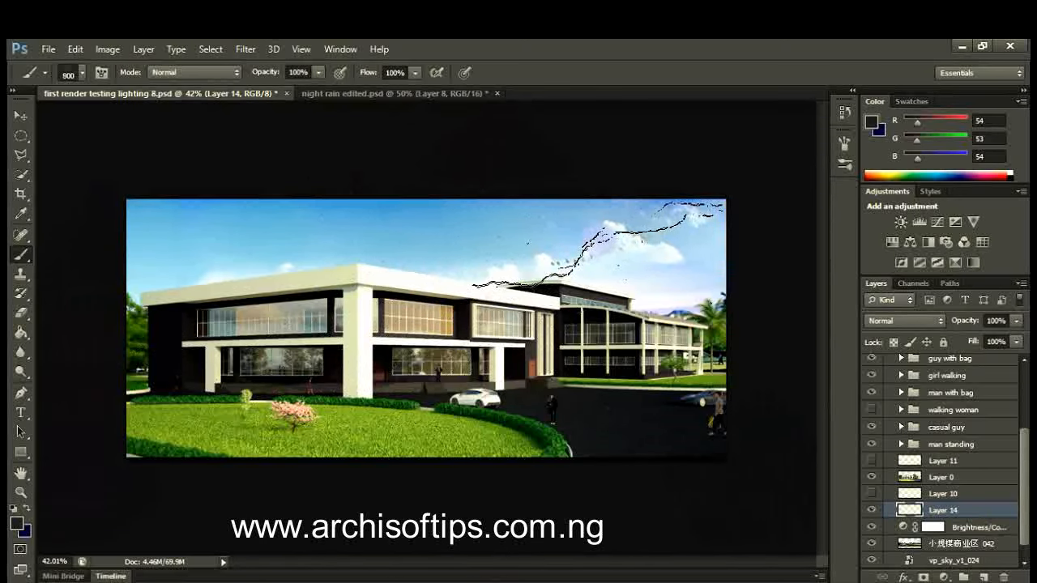
- Try stamping the lightning bolt in the current dark colour over the clouds above the rear wing, and undo the stamp
left_click(624, 223)
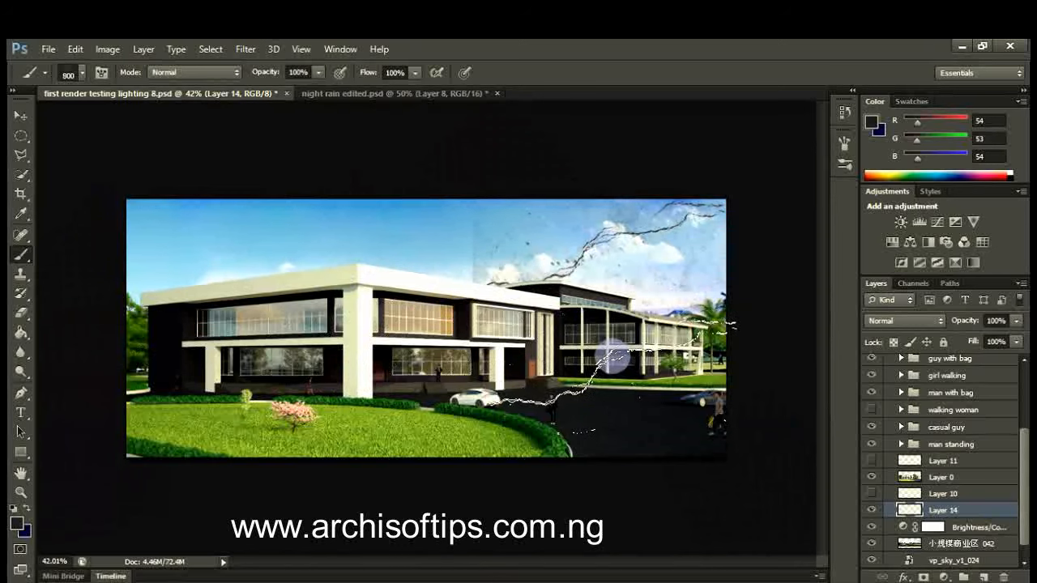
scroll(596, 287, "up", 1)
scroll(468, 319, "down", 1)
scroll(468, 319, "down", 1)
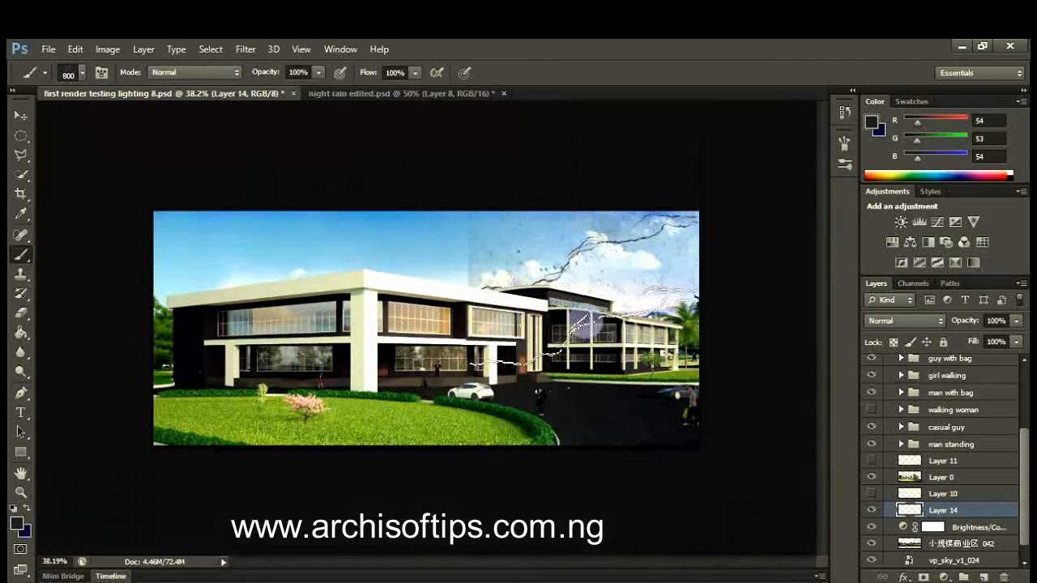
key("ctrl+z")
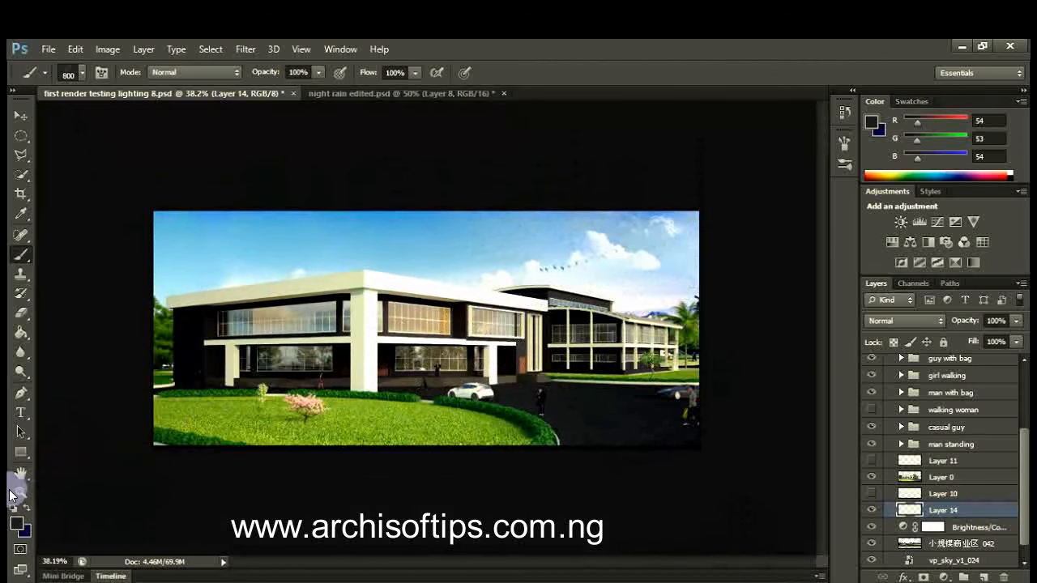
- Set the foreground colour to white (ffffff) and stamp a lightning bolt across the clouds above the rear wing on Layer 14
left_click(16, 523)
left_click_drag(488, 413, 427, 294)
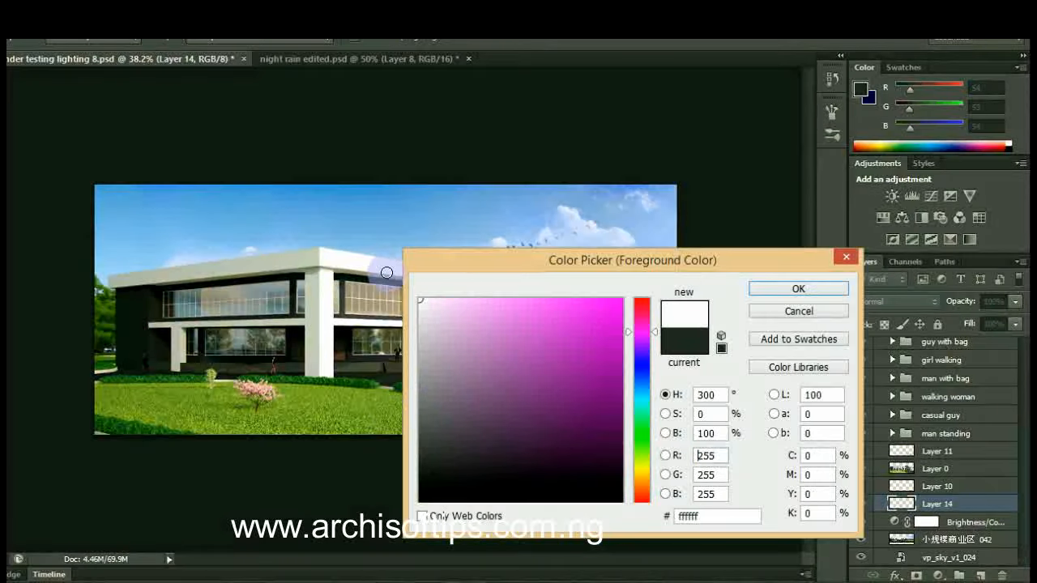
left_click(782, 289)
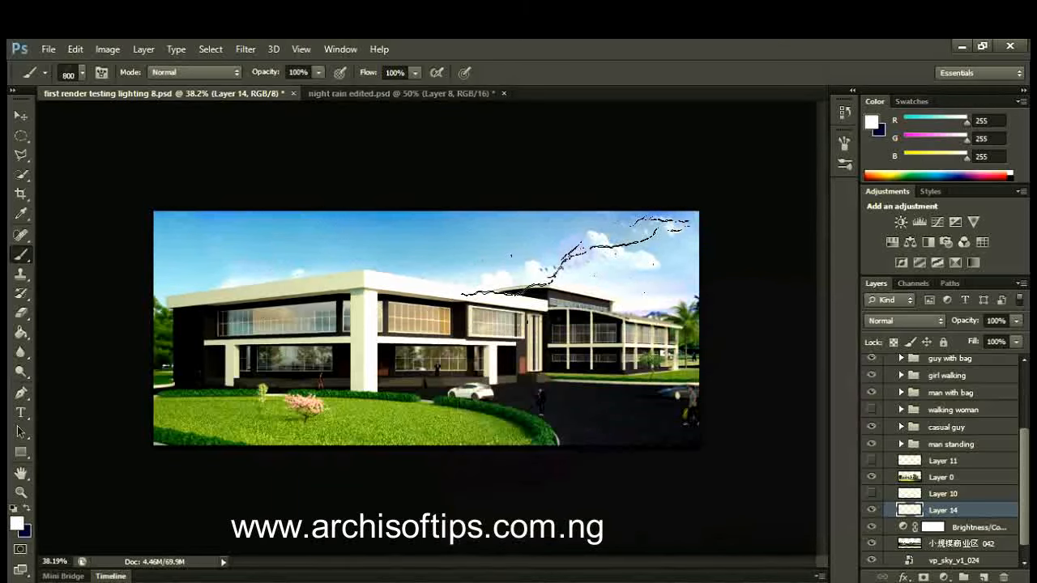
left_click(577, 248)
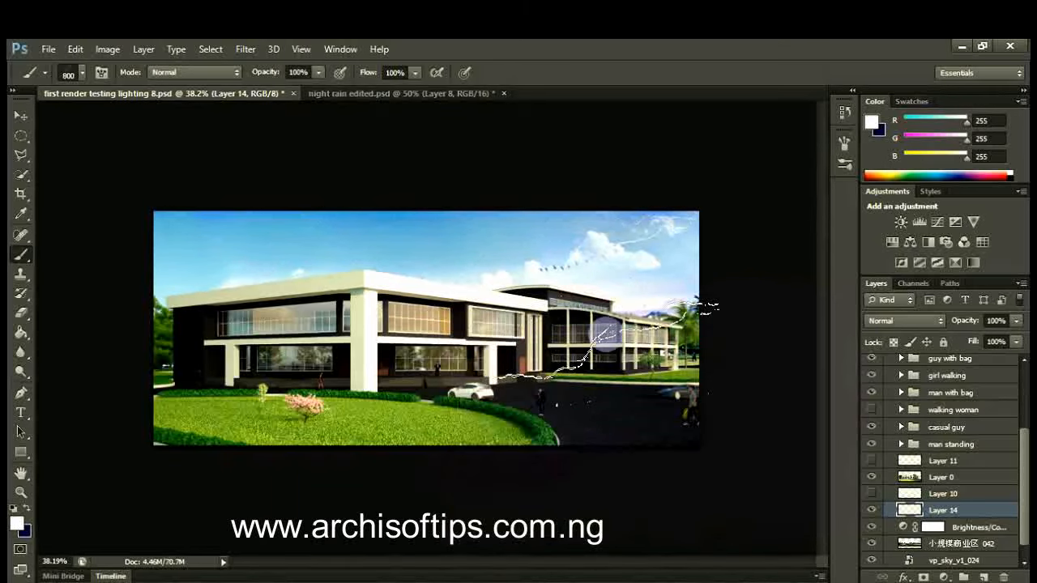
scroll(606, 260, "up", 4)
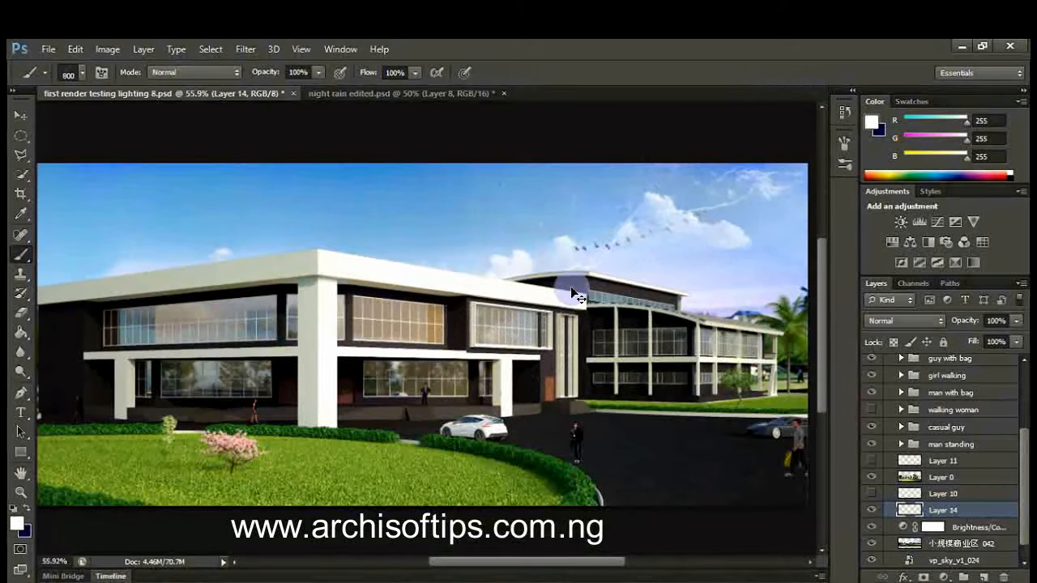
scroll(571, 286, "down", 2)
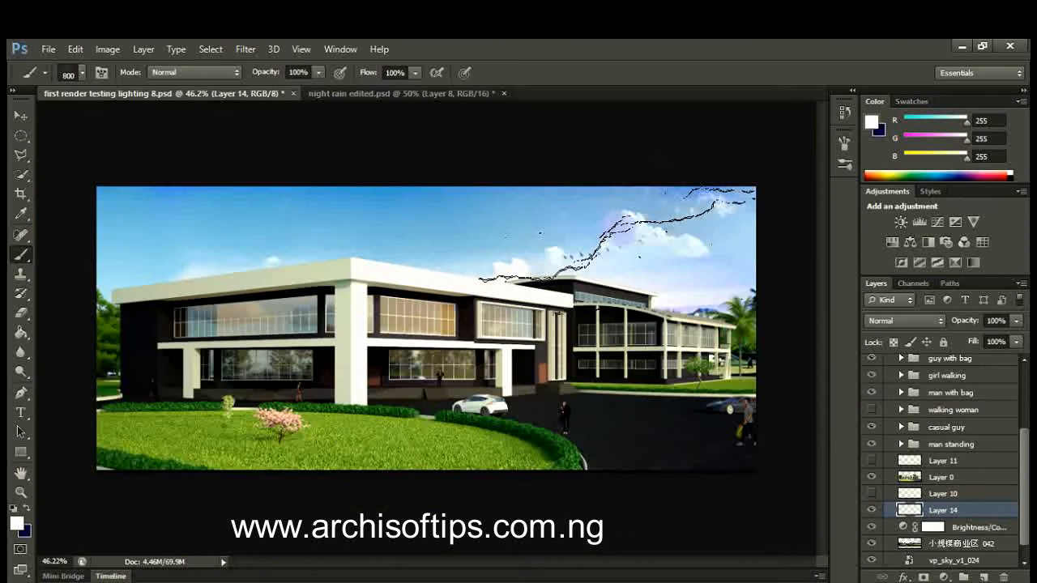
left_click(618, 233)
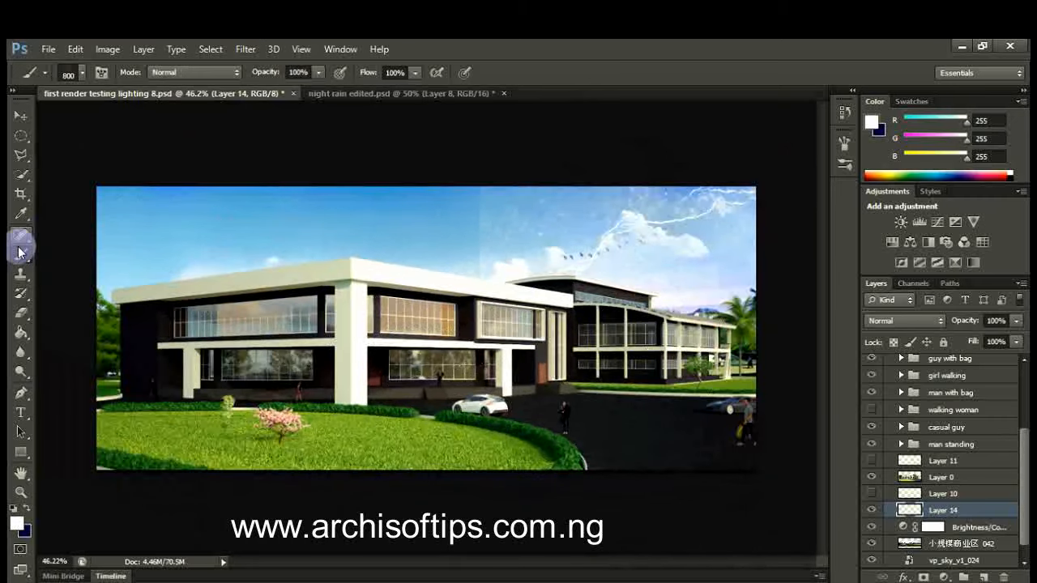
- Erase the hard vertical edge of the lightning stamp in the sky with the 125 px Eraser
left_click(21, 314)
left_click_drag(485, 229, 475, 243)
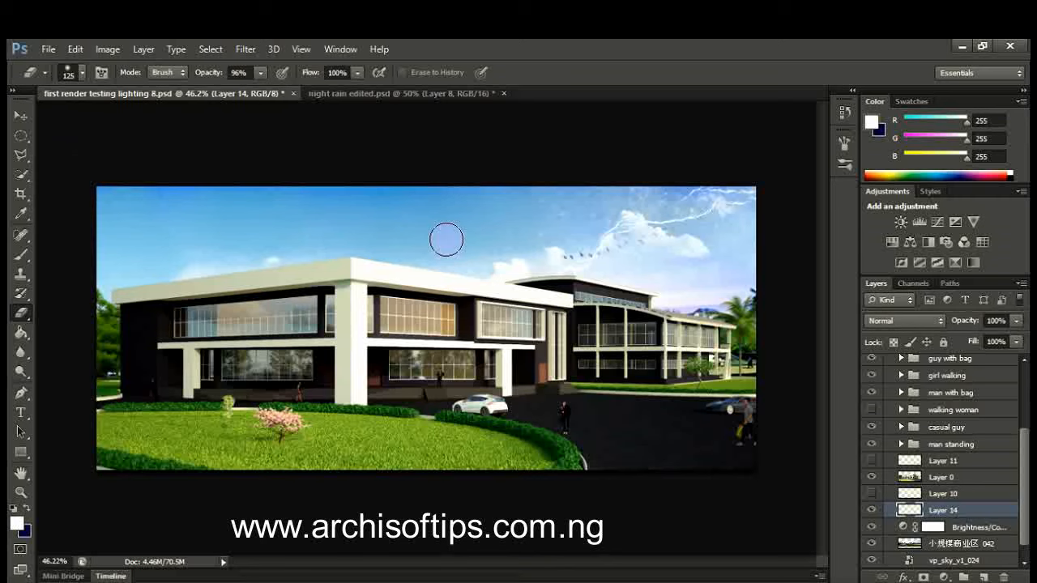
scroll(446, 239, "down", 1)
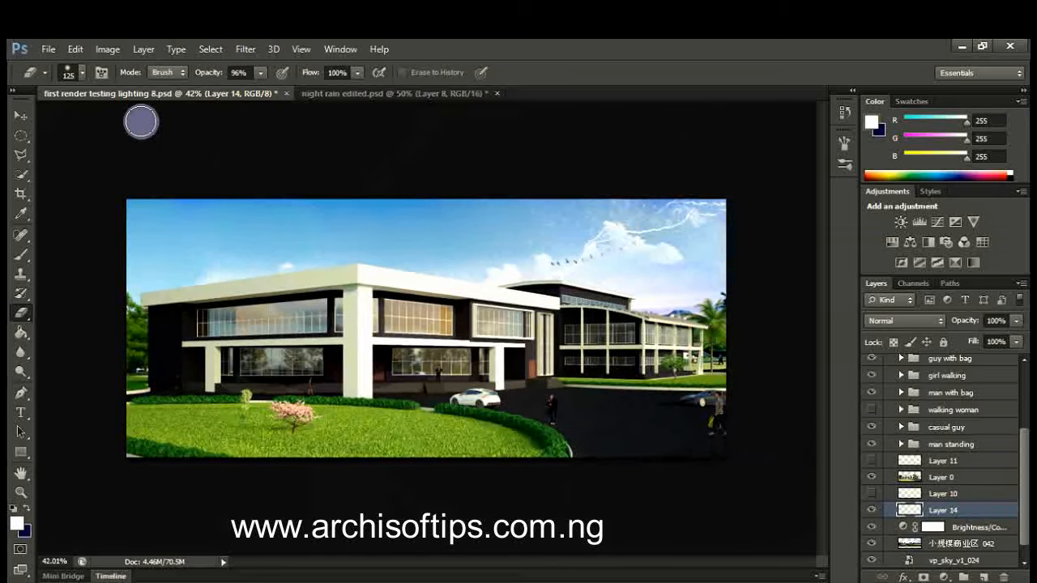
- Return to the Brush tool and choose the forked 1200 px lightning preset with a vertical strike above a horizontal bolt
left_click(22, 255)
left_click(89, 75)
scroll(240, 347, "down", 5)
scroll(241, 347, "down", 12)
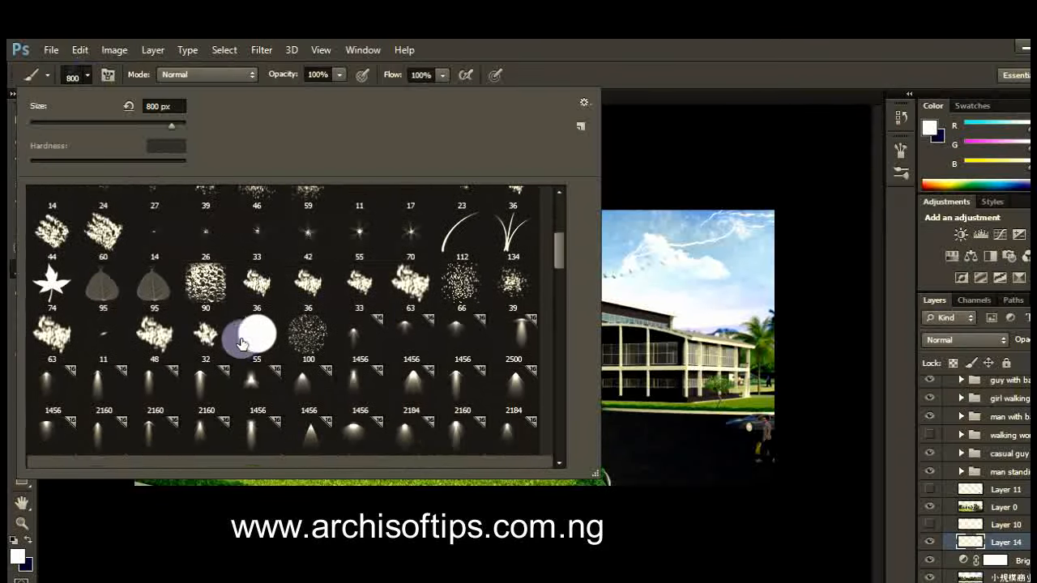
scroll(243, 328, "down", 10)
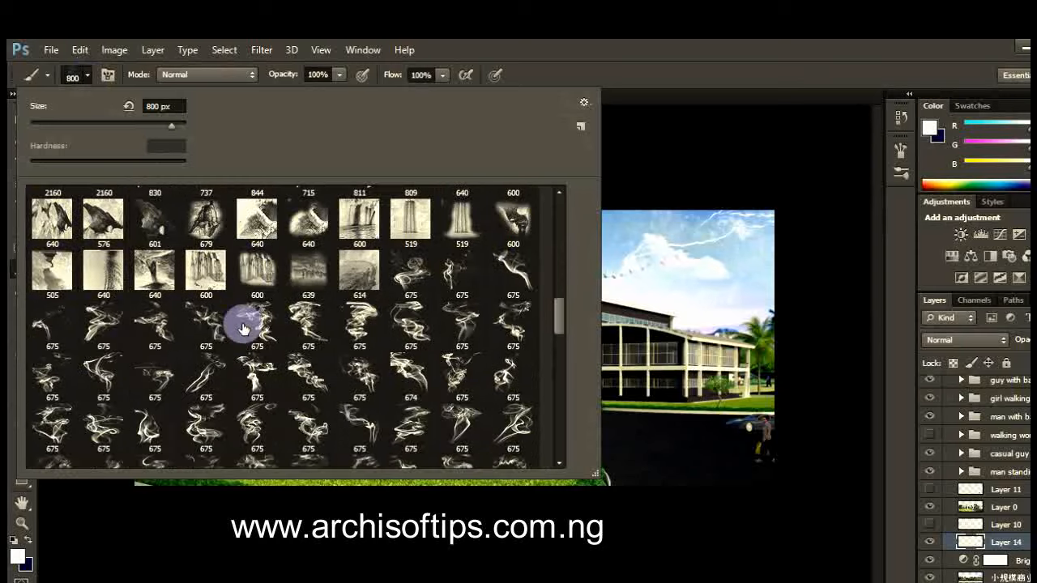
scroll(243, 329, "down", 10)
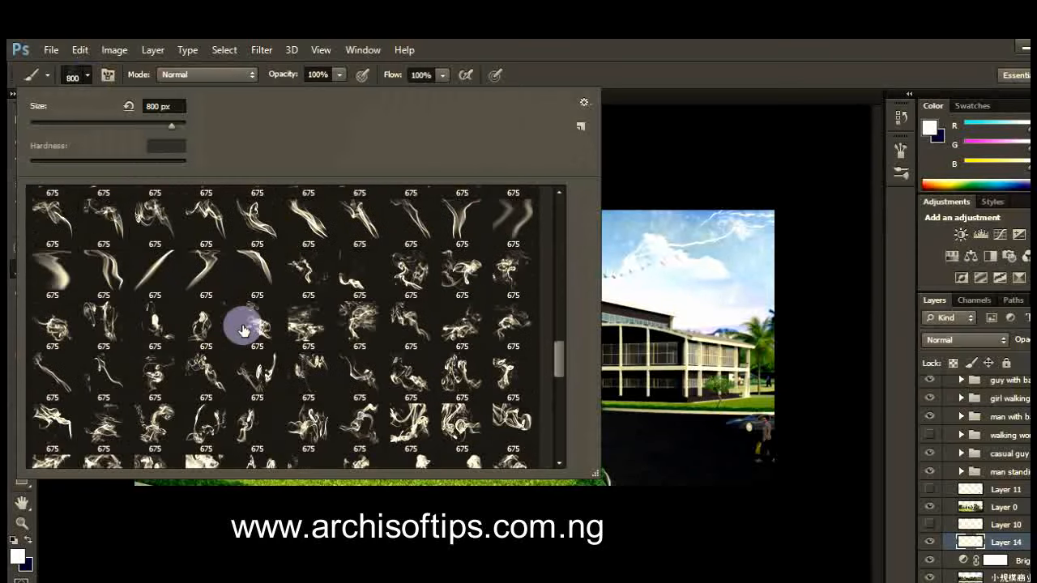
scroll(243, 329, "down", 3)
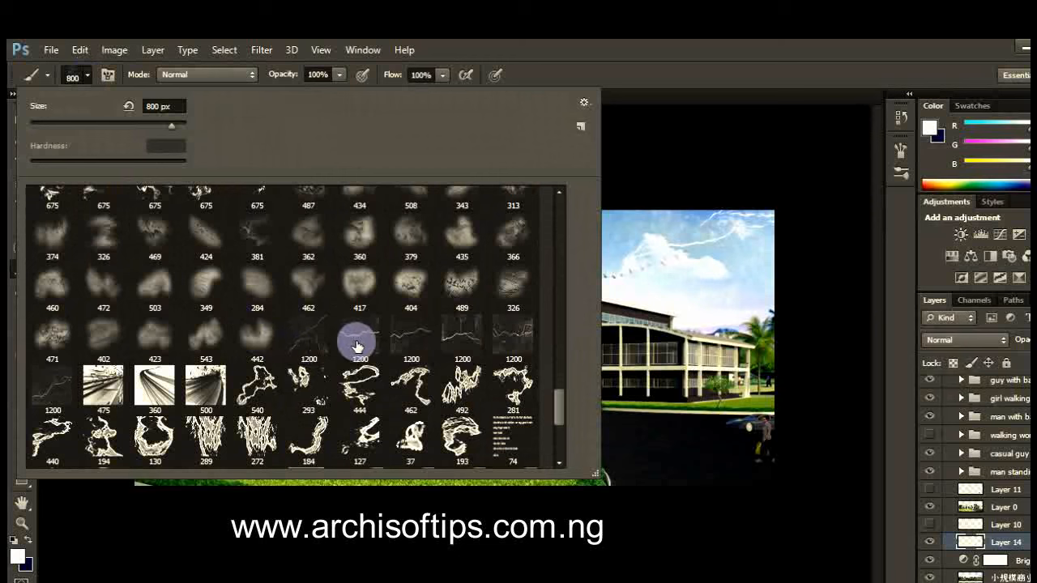
left_click(451, 340)
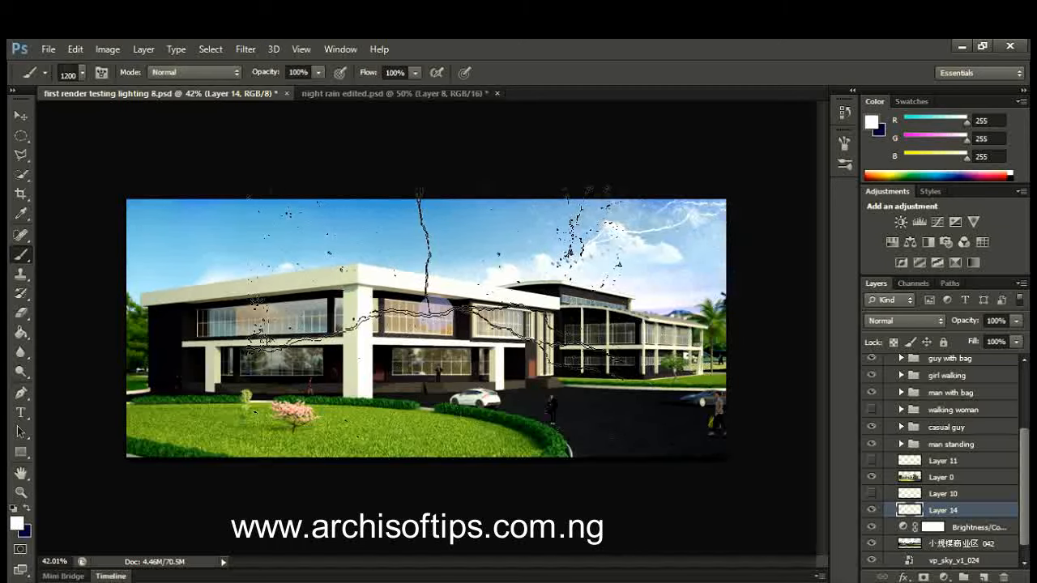
- Set the brush size to 900 px and stamp the forked white lightning in the sky above the front building's roof
key("bracketleft")
key("bracketleft")
key("bracketleft")
key("bracketleft")
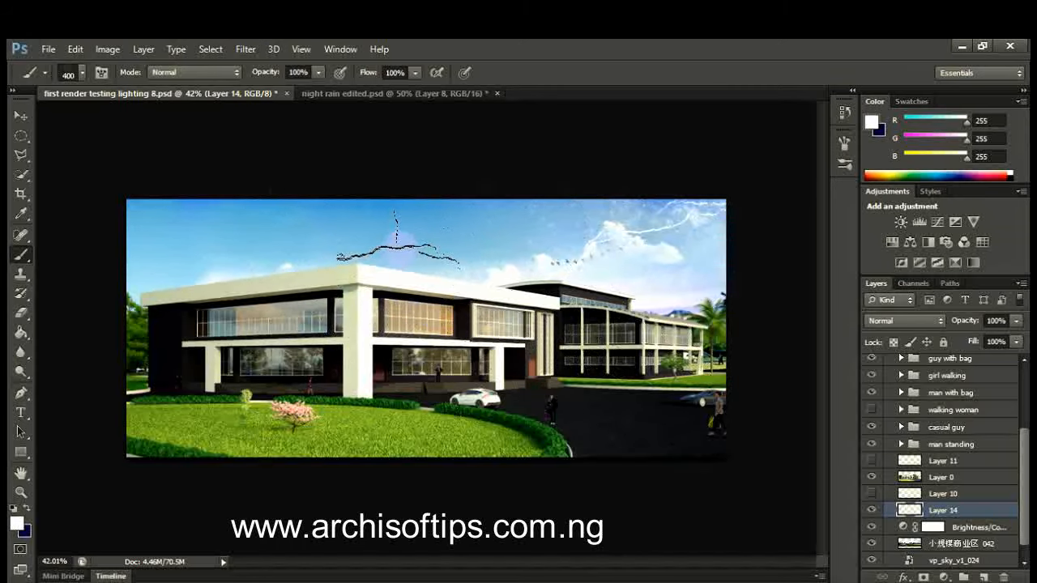
key("bracketright")
key("bracketright")
key("bracketright")
key("bracketright")
key("bracketright")
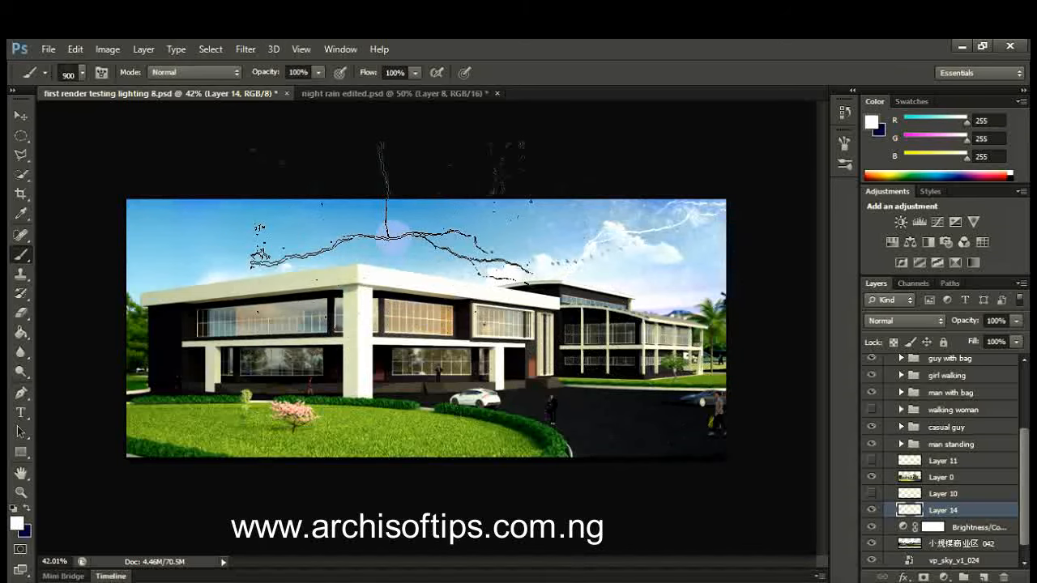
left_click(393, 241)
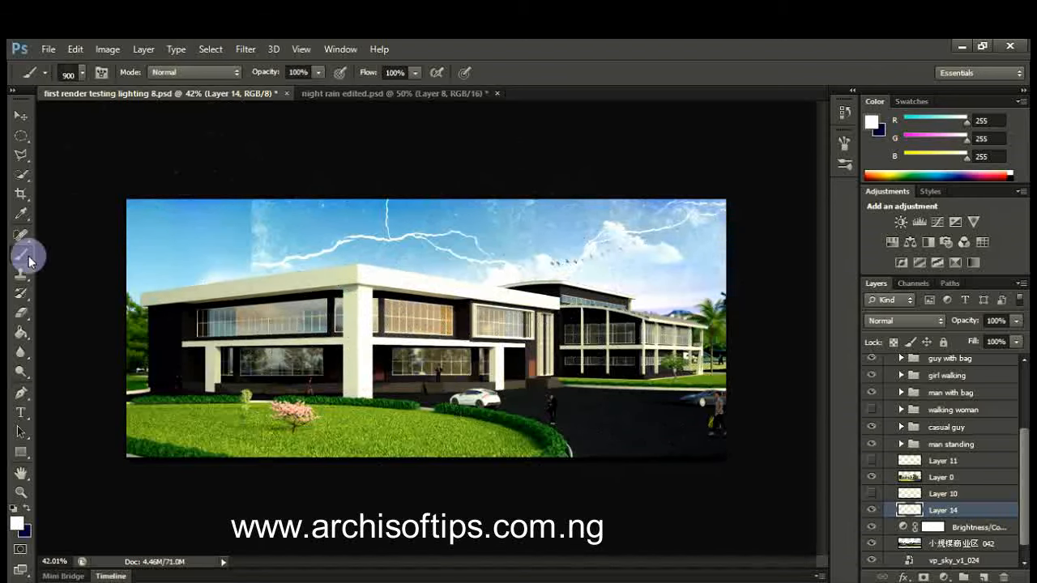
- Erase the hard edge and overspill around the forked lightning stamp, and activate the Move tool
left_click(22, 313)
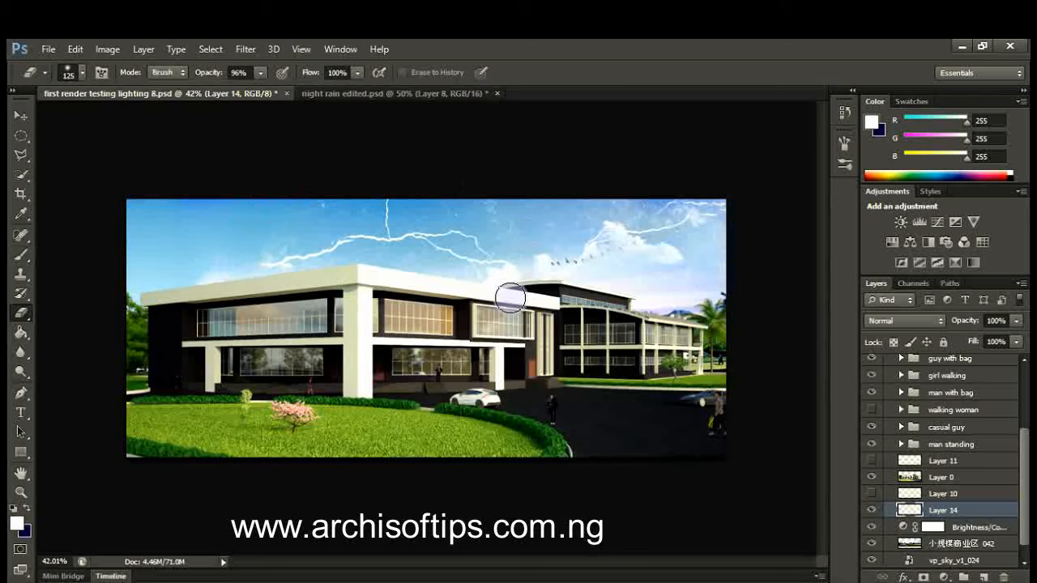
left_click(20, 113)
scroll(255, 237, "up", 2)
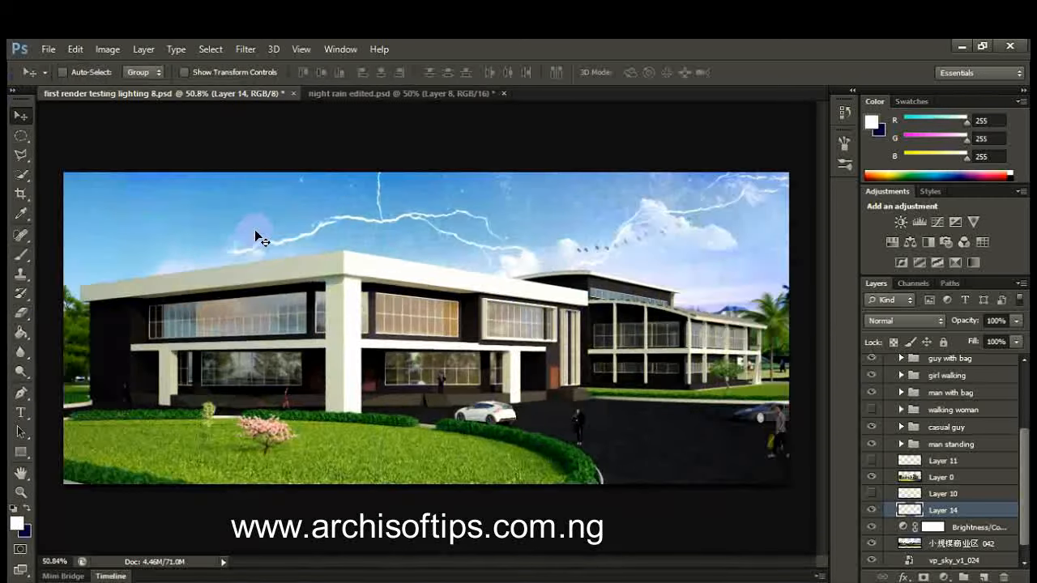
scroll(456, 316, "down", 1)
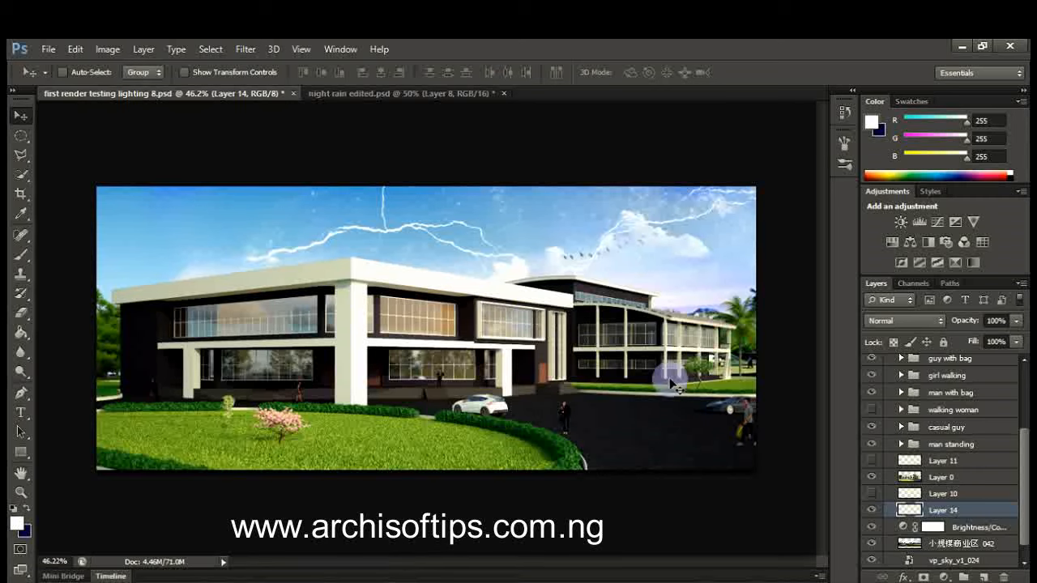
- Compare the sky with and without the lightning on Layer 14, leaving the layer shown
left_click(873, 510)
left_click(872, 511)
left_click(873, 511)
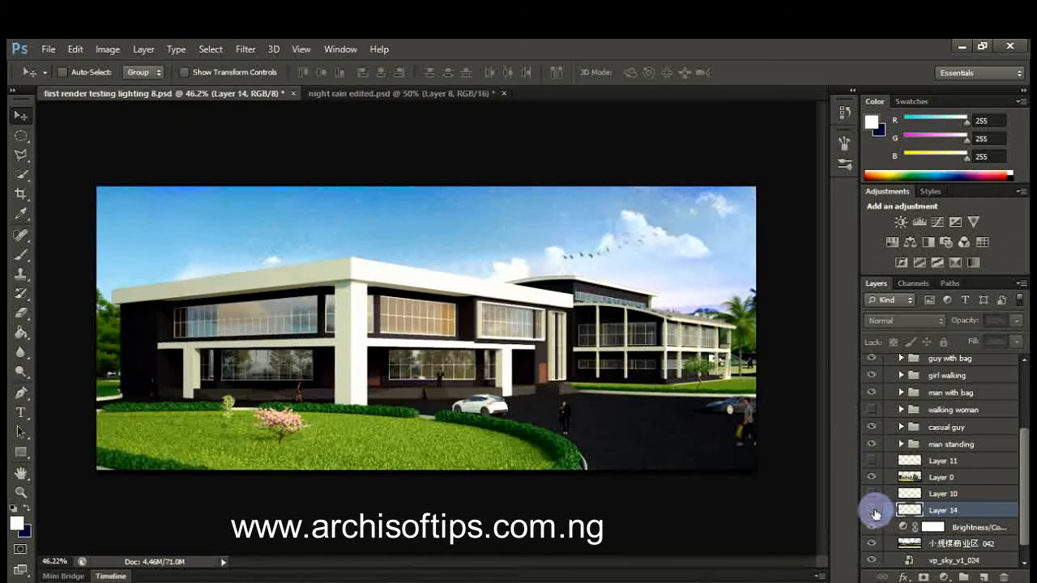
left_click(872, 510)
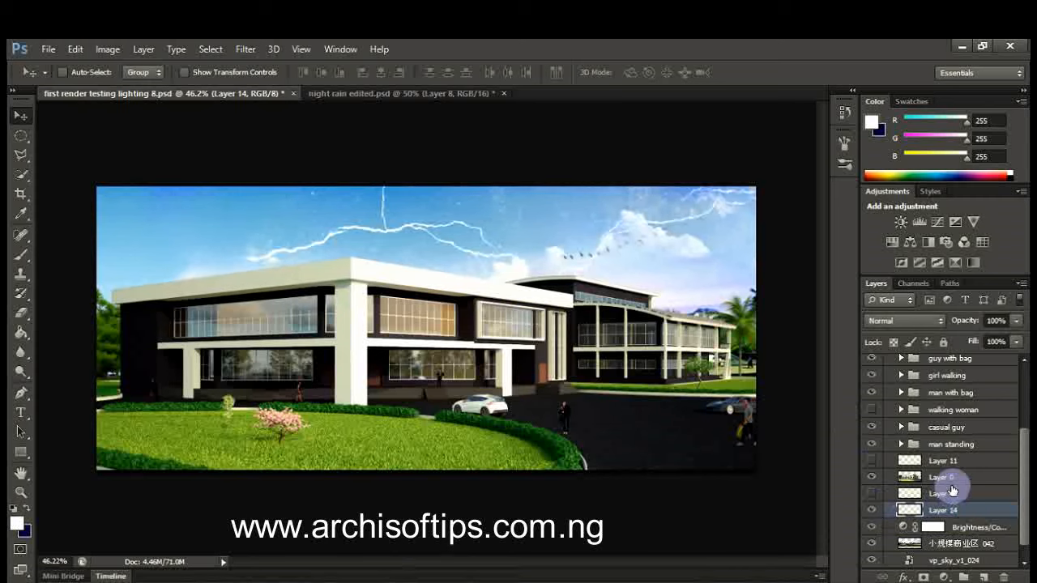
- Select the Brightness/Contrast adjustment below Layer 14, inspect its settings and close them
scroll(953, 515, "down", 1)
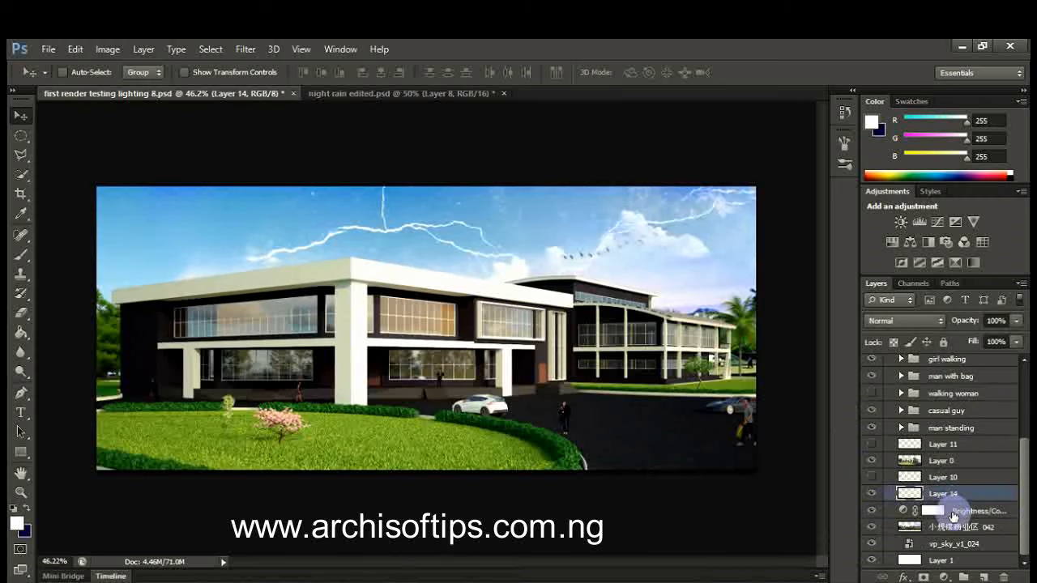
left_click(953, 516)
double_click(903, 510)
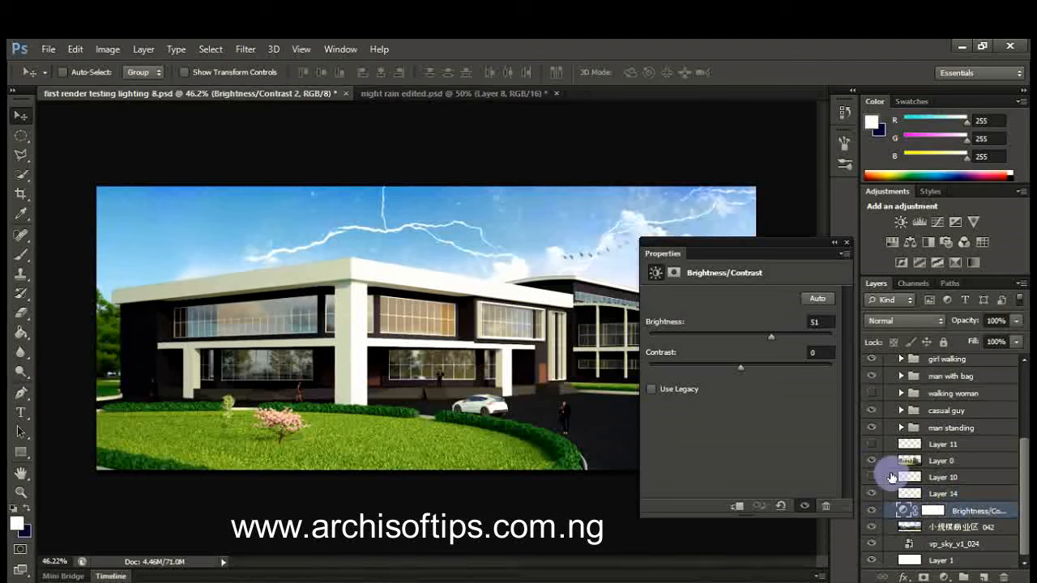
left_click(846, 242)
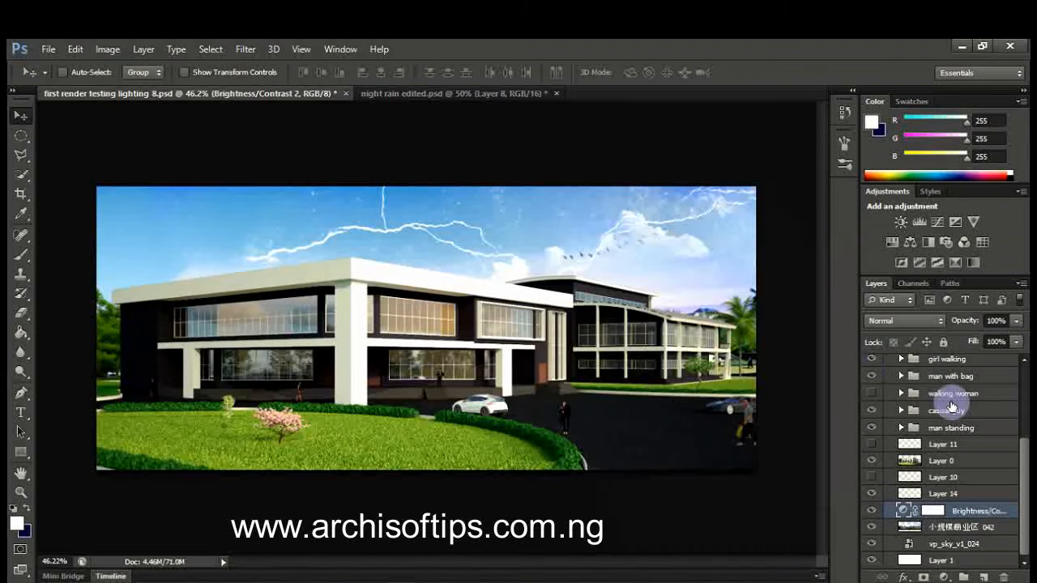
- Darken the sky with a second Brightness/Contrast adjustment layer directly below Layer 14, setting its brightness to -100
left_click(903, 222)
left_click_drag(744, 342, 716, 344)
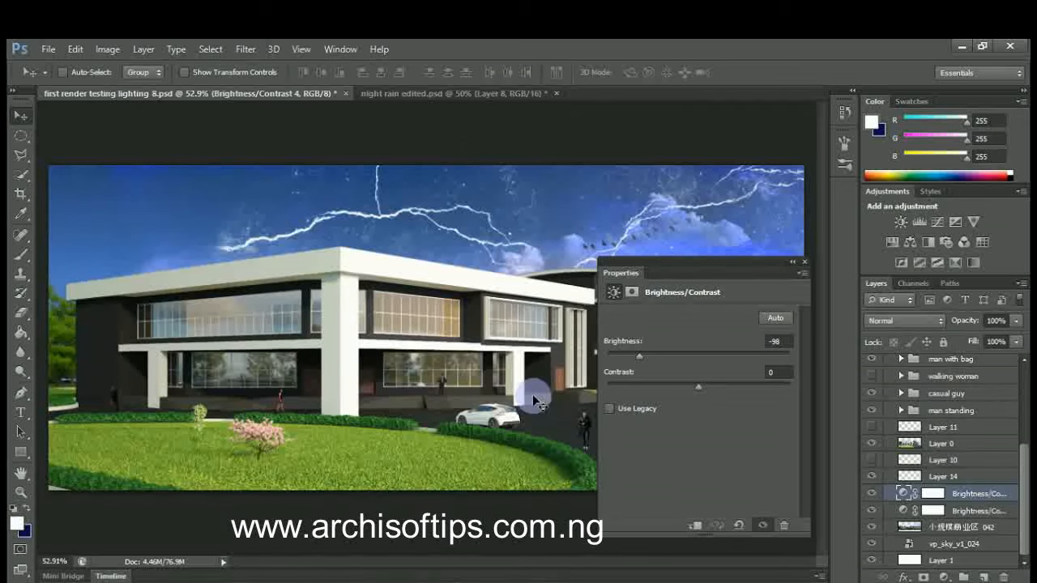
left_click(637, 356)
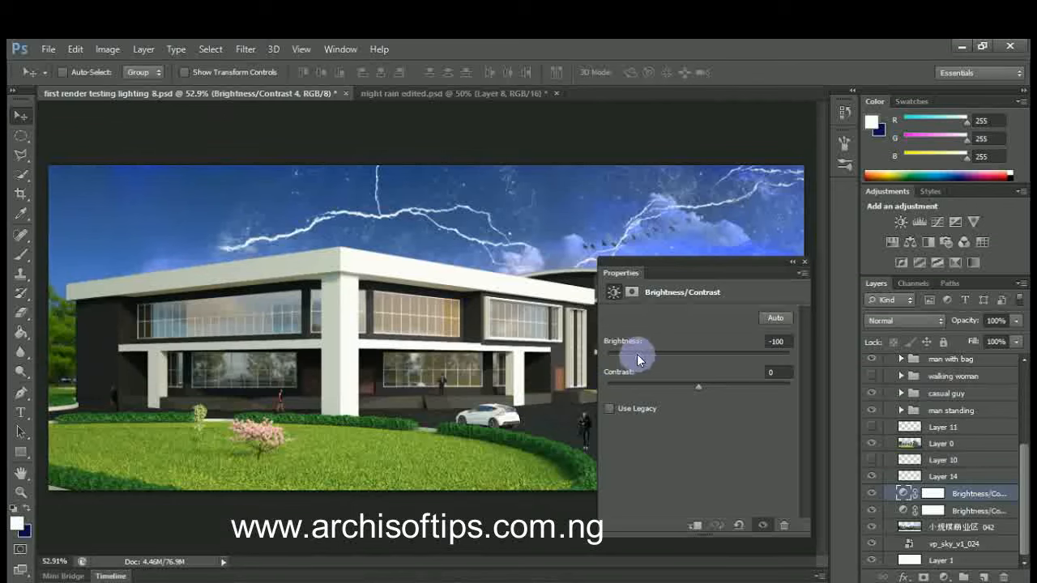
left_click(803, 265)
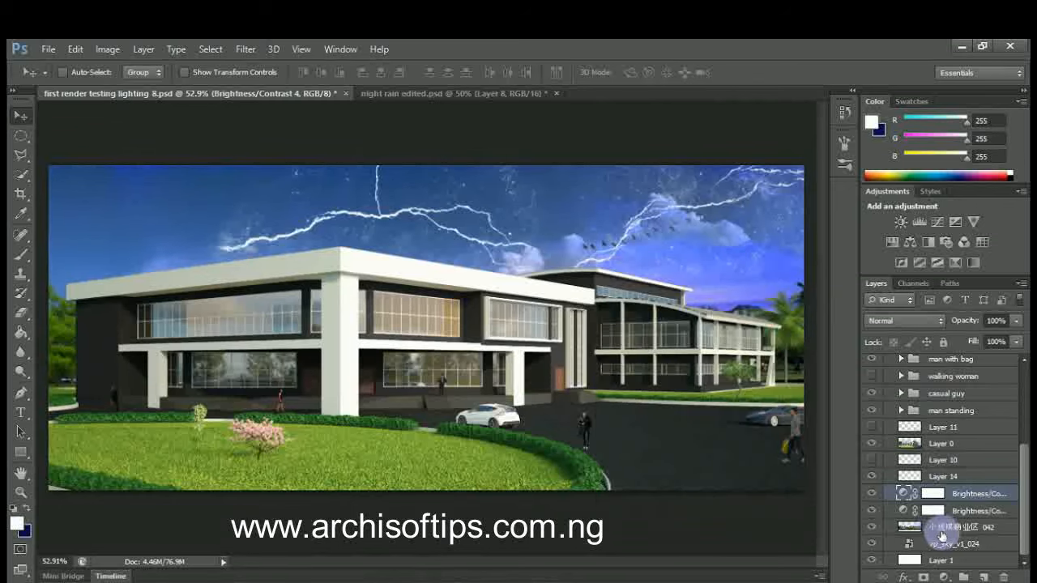
- Load Layer 0's outline as a selection and add a Brightness/Contrast adjustment masked to it, with brightness at -27
left_click(946, 445)
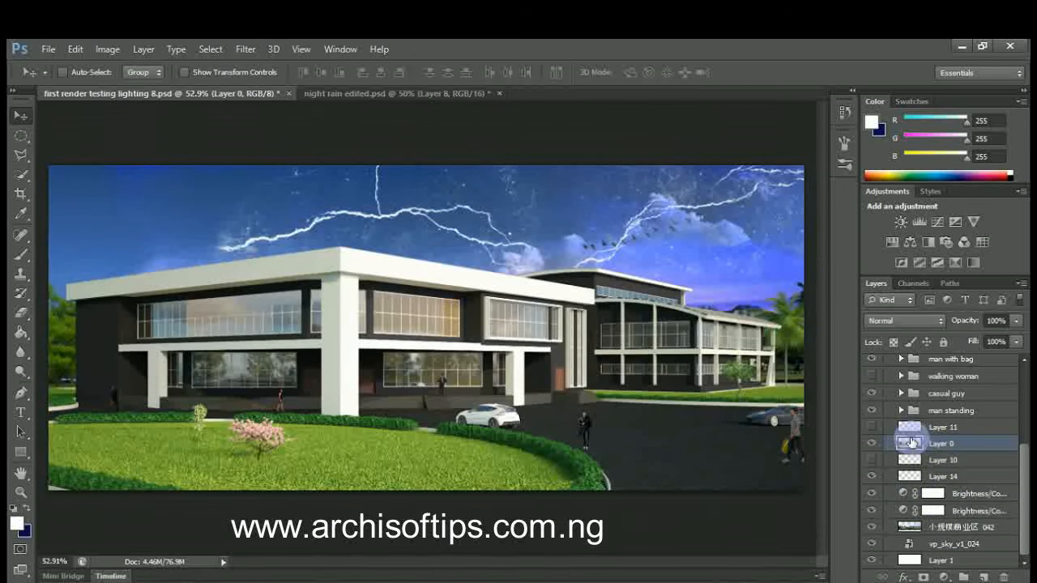
left_click(910, 444, "ctrl")
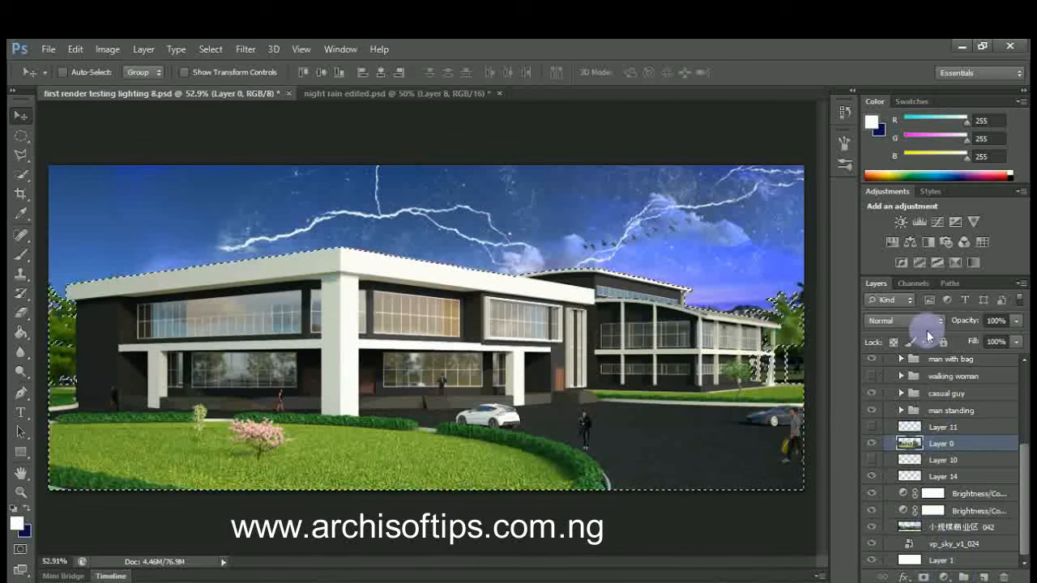
left_click(902, 219)
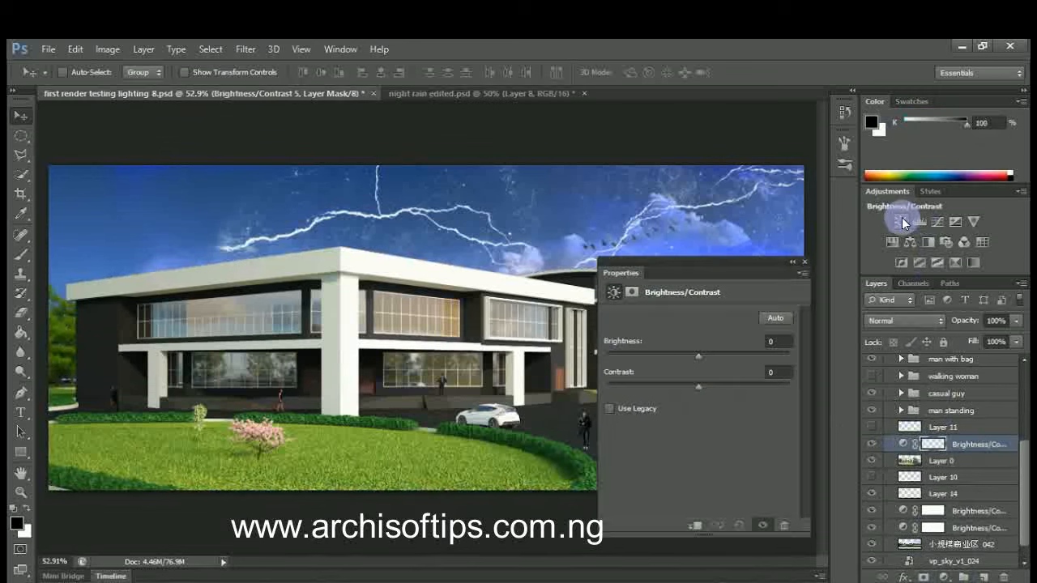
left_click_drag(697, 361, 681, 363)
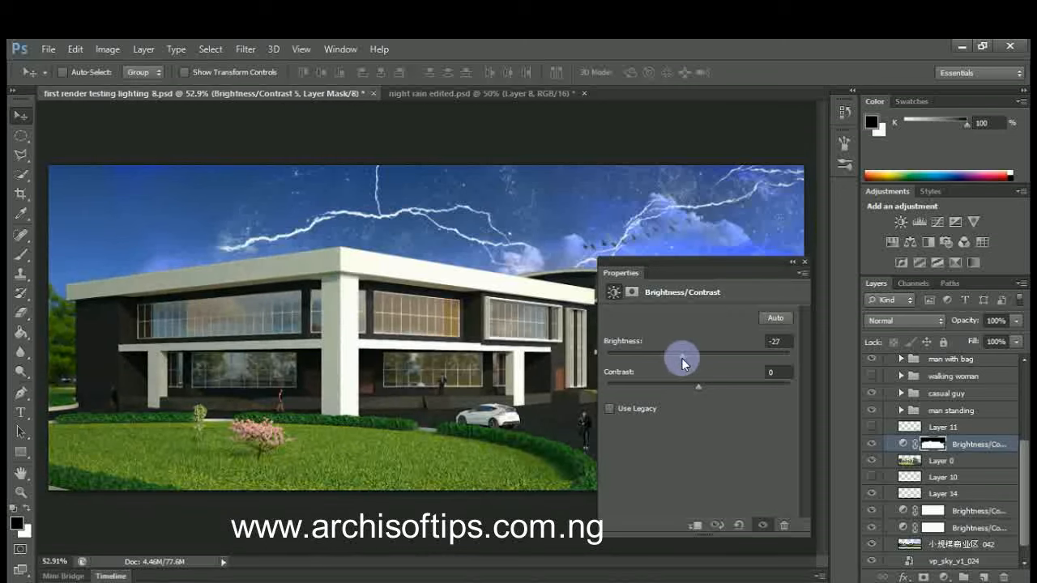
left_click(808, 261)
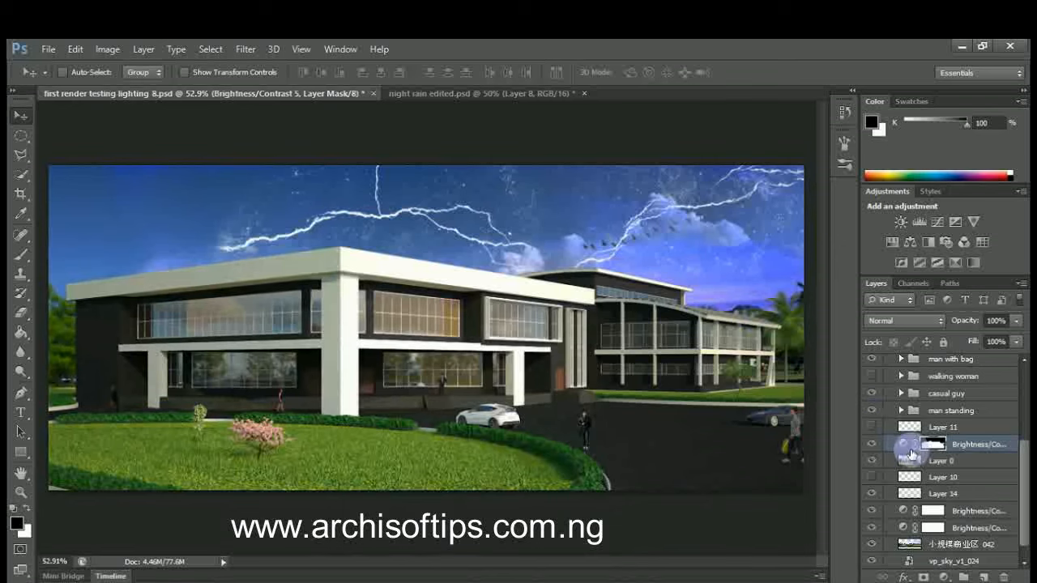
- Turn on the visibility of the Group 3 rain and review the combined rain and lightning over the whole render
scroll(924, 438, "up", 4)
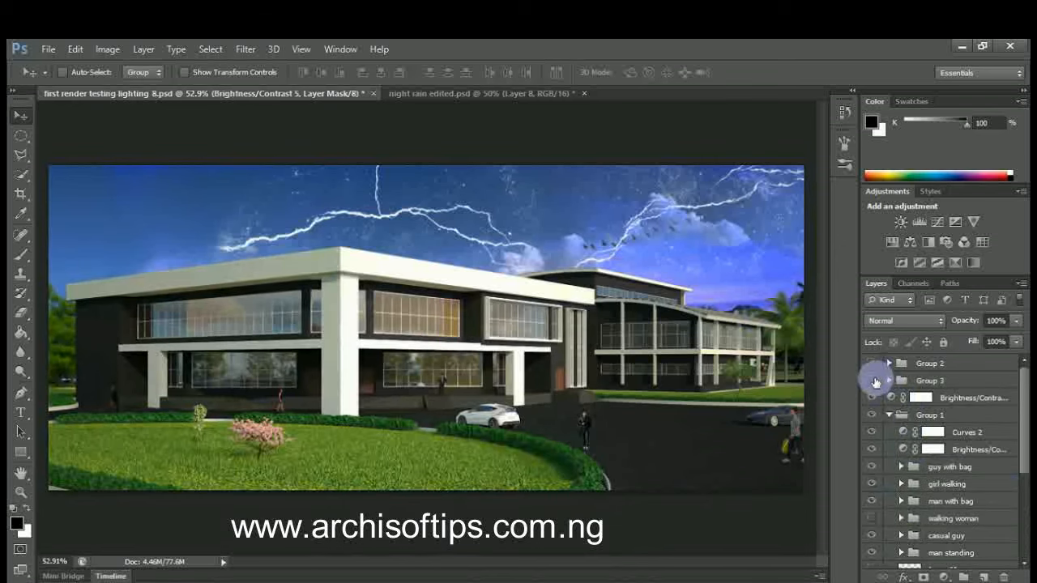
left_click(873, 381)
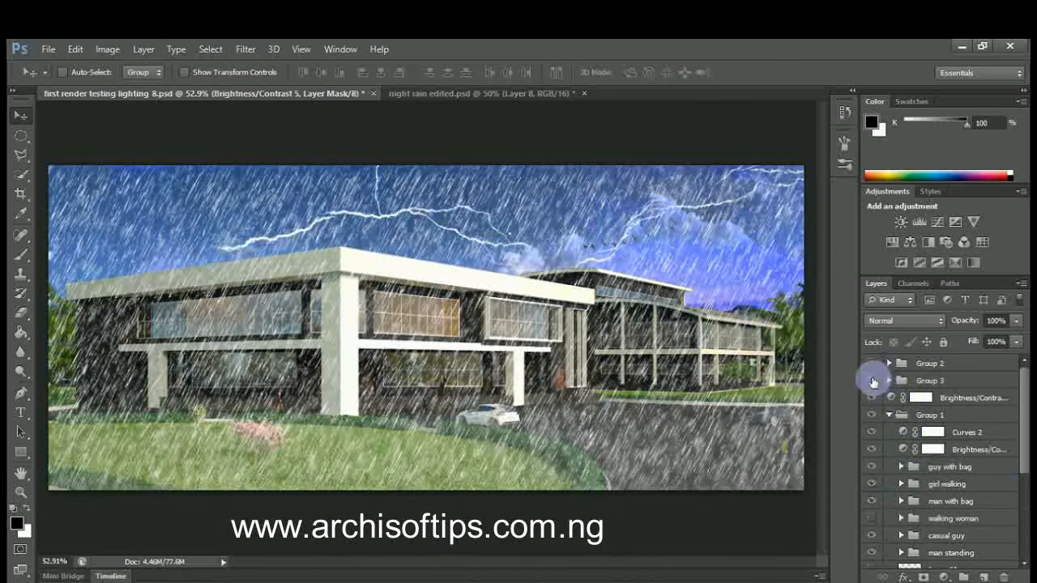
left_click(665, 329)
scroll(635, 308, "down", 2)
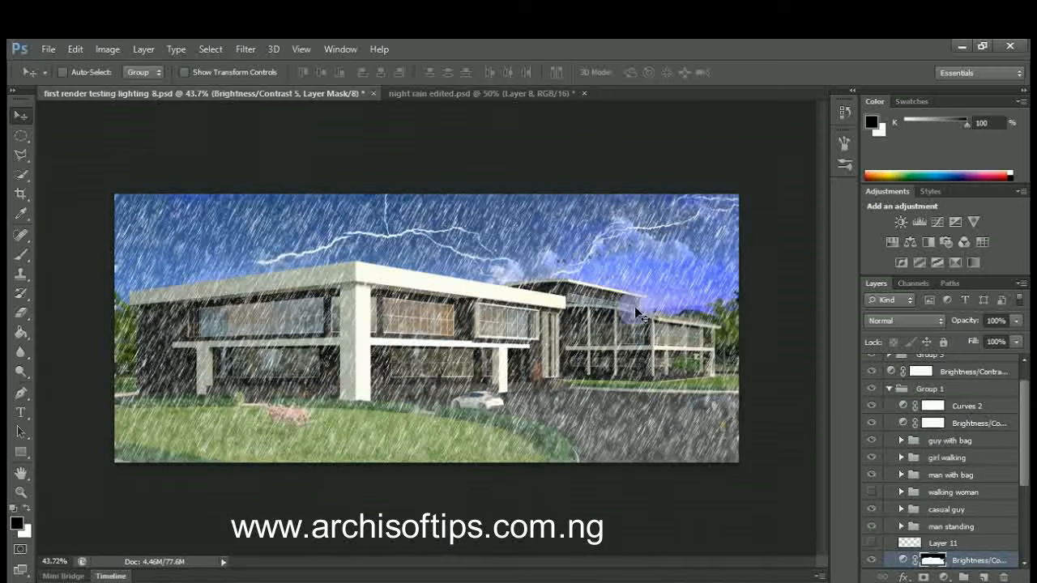
scroll(496, 350, "up", 1)
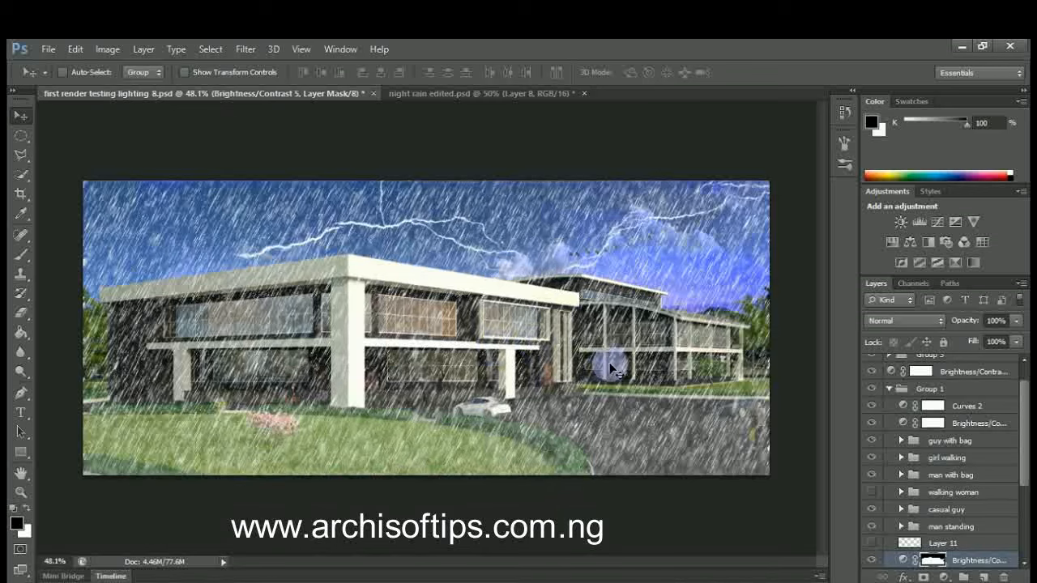
scroll(624, 354, "down", 3)
scroll(428, 369, "up", 2)
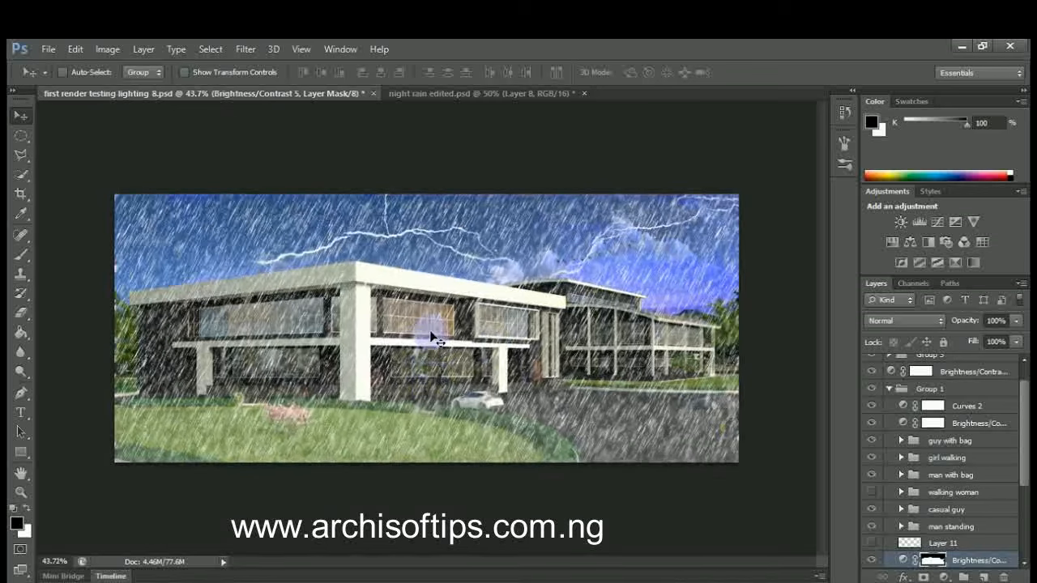
scroll(431, 337, "down", 1)
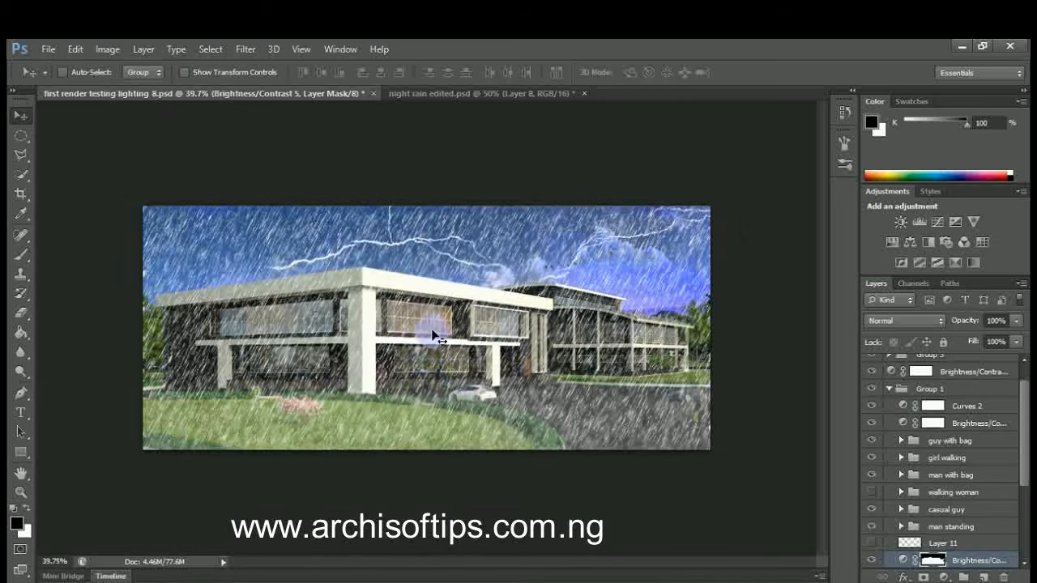
scroll(340, 339, "up", 1)
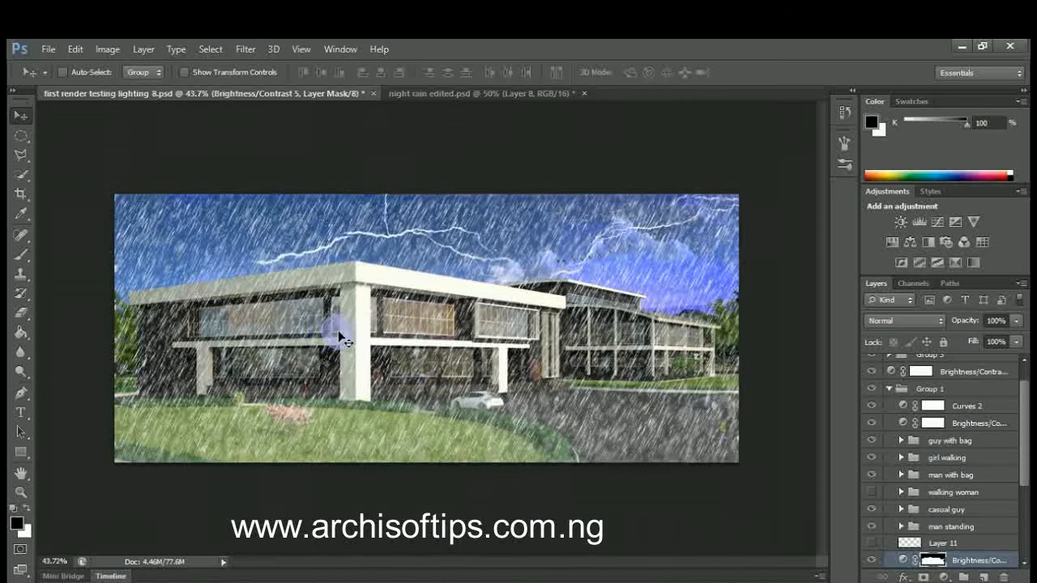